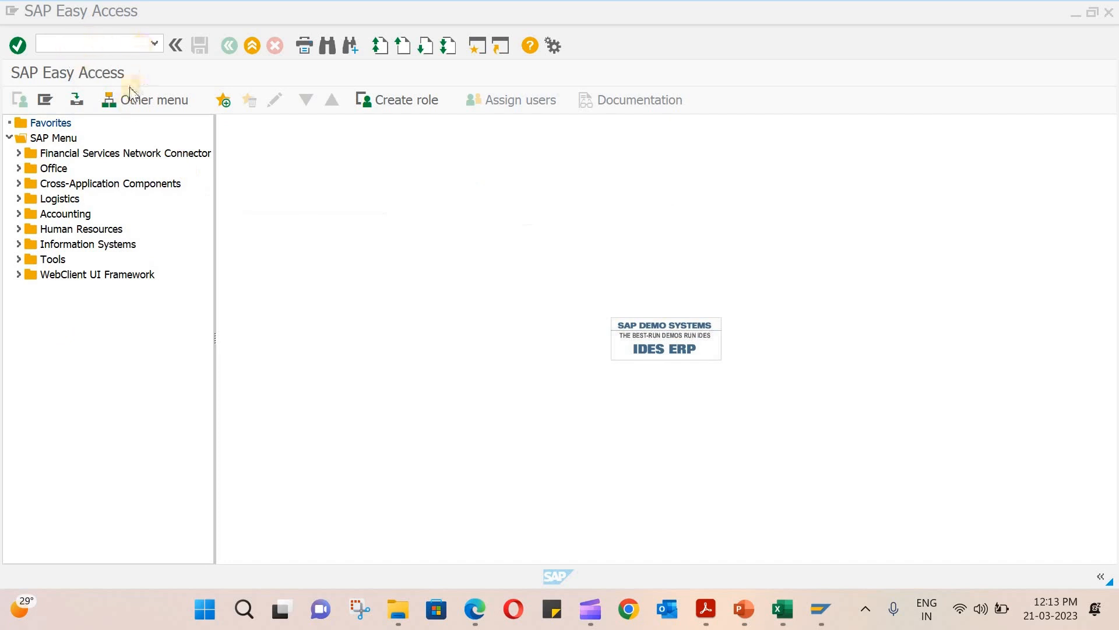
- Run transaction spro and display the SAP Reference IMG
click(53, 48)
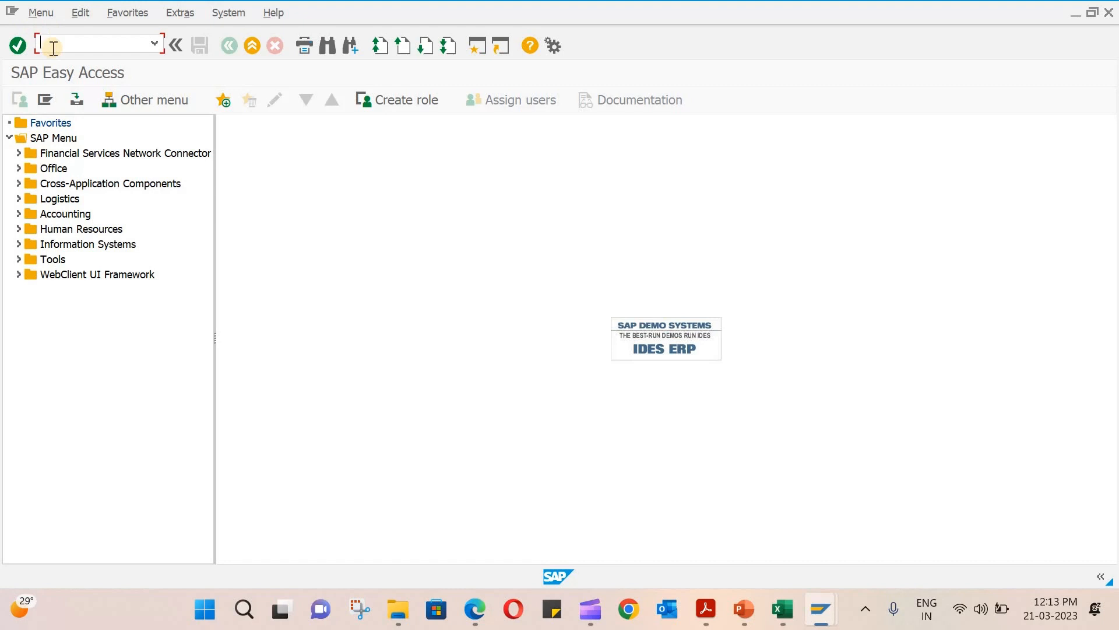
text(spro)
key(Return)
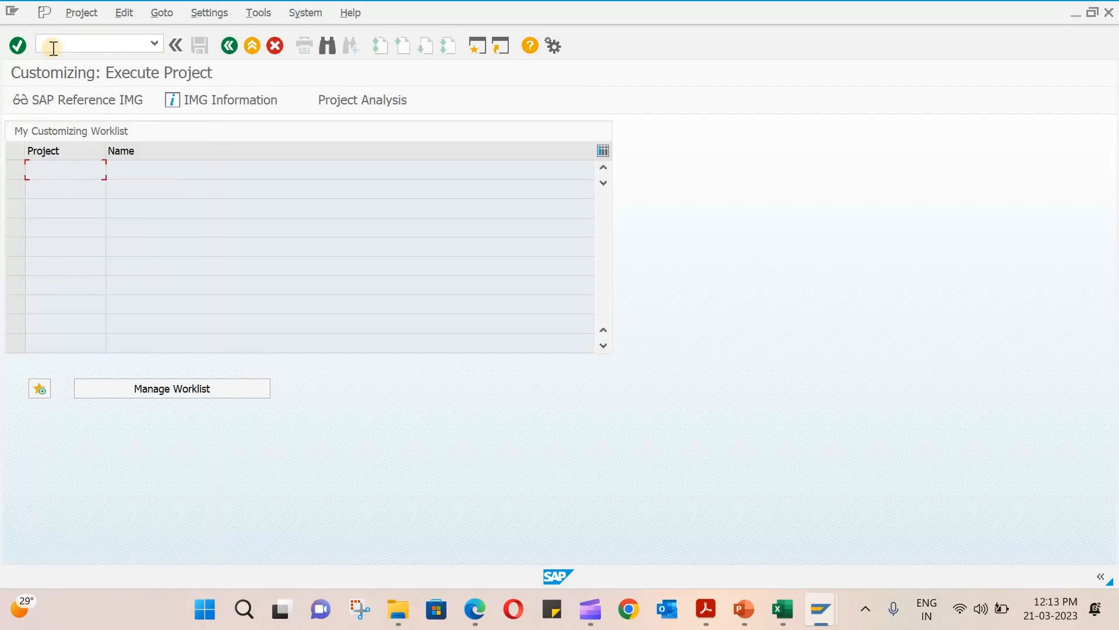
click(83, 104)
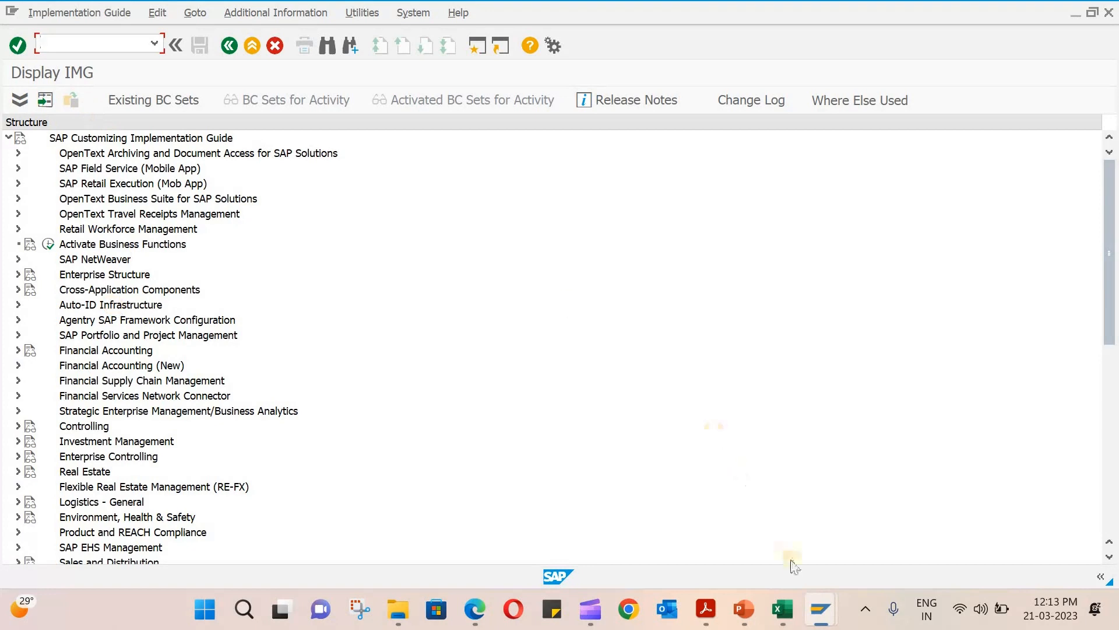
- Switch to the ORG.xlsx workbook in Excel and enter the label "Vendor Account Group" in cell E24
click(783, 609)
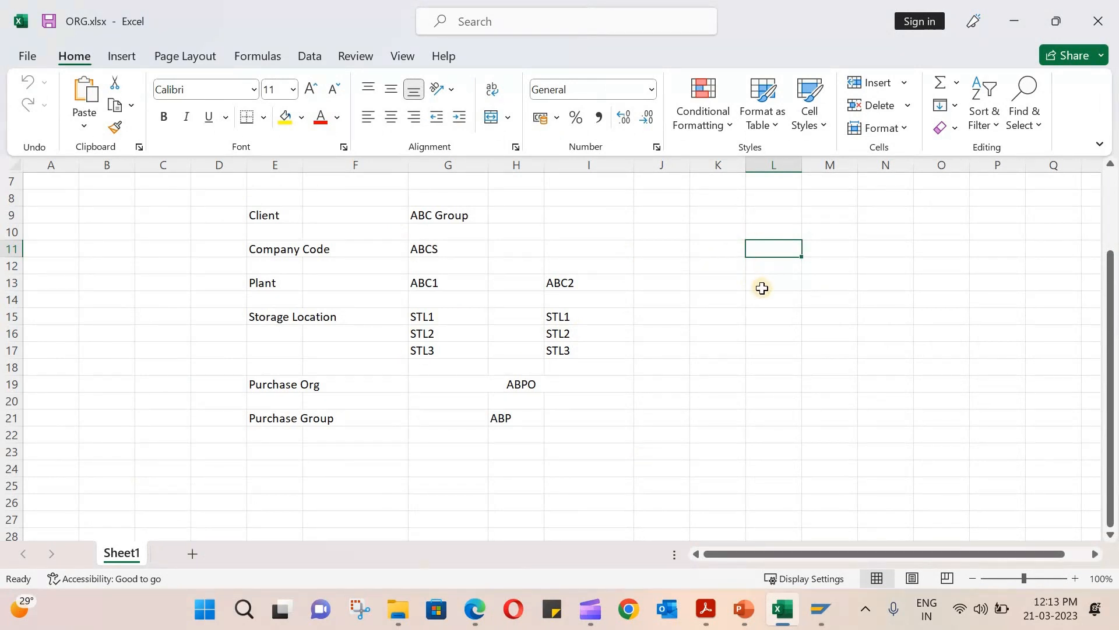
scroll(596, 358, down, 1)
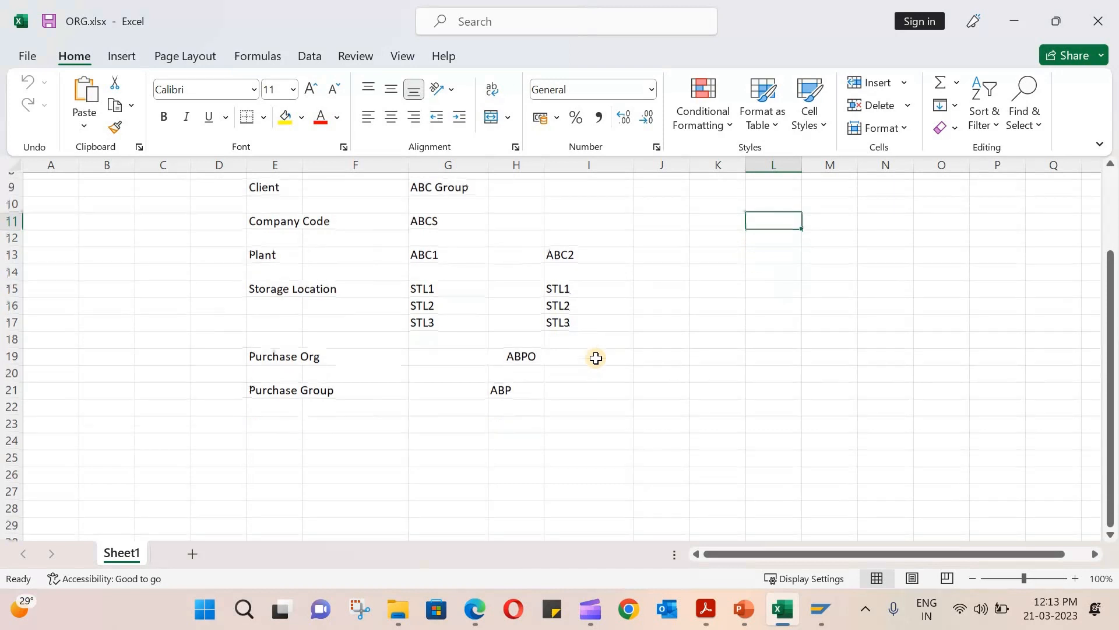
click(271, 432)
scroll(271, 431, down, 5)
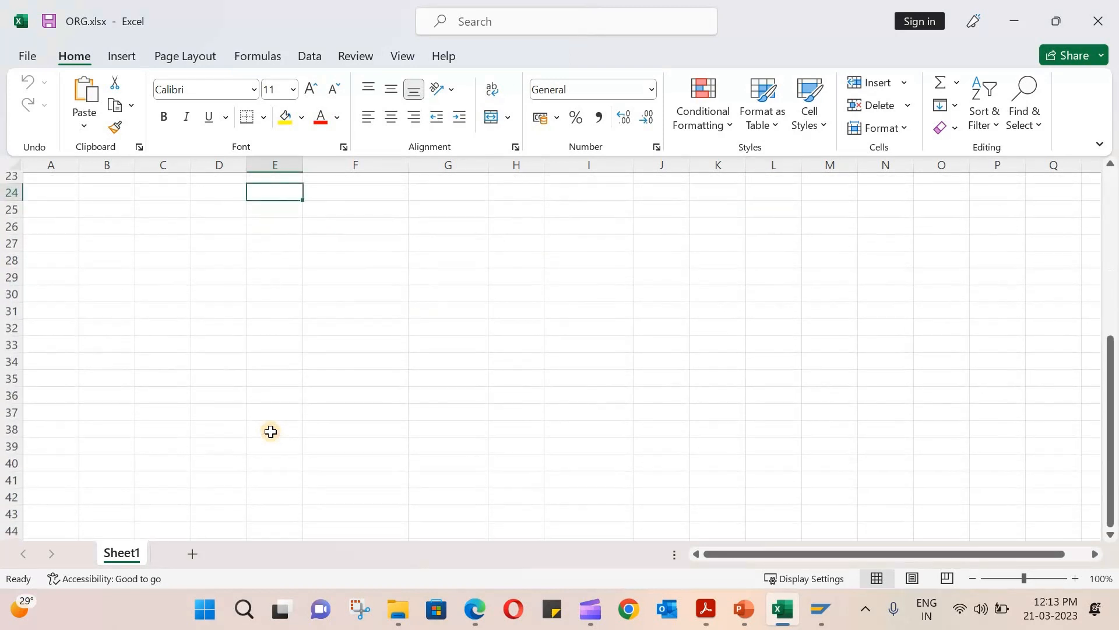
text(Vend)
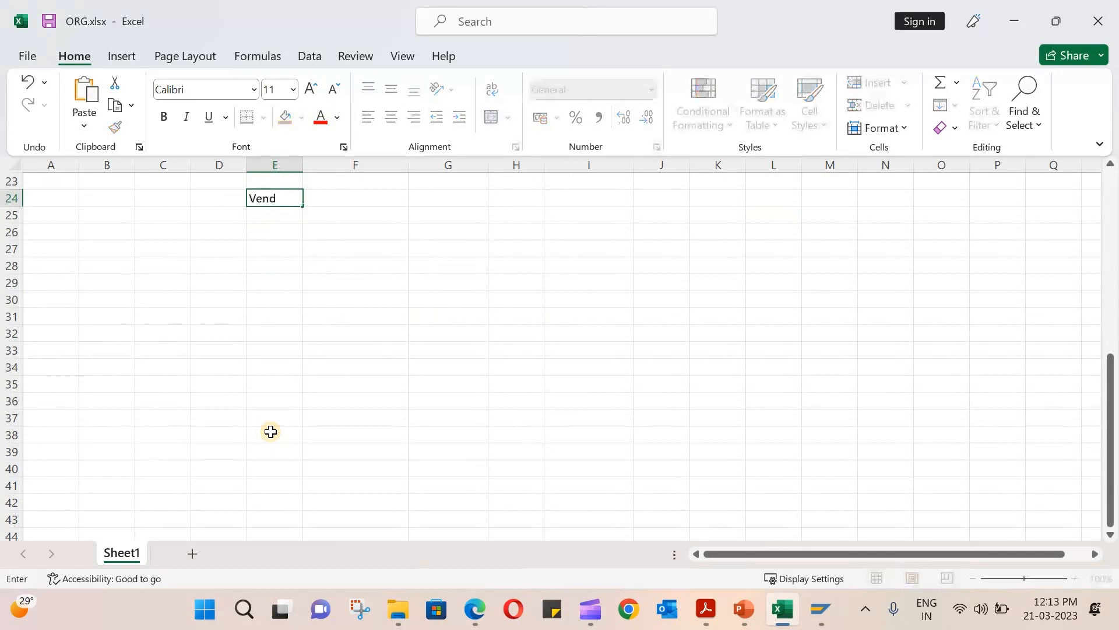
text(or Account GAROUP)
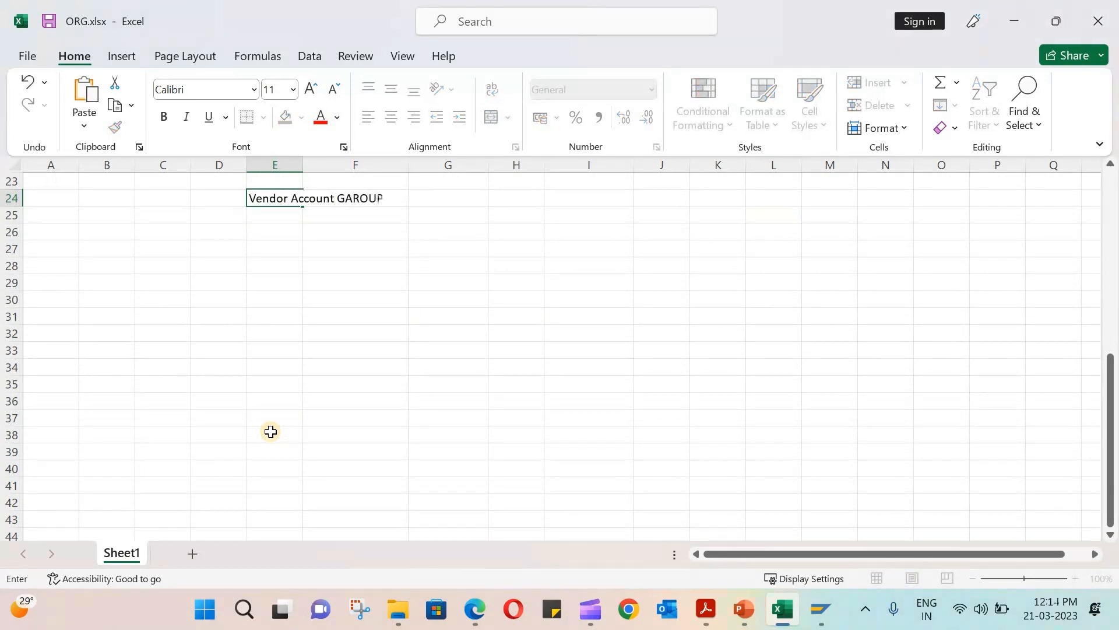
key(BackSpace)
key(BackSpace)
key(BackSpace)
key(BackSpace)
key(BackSpace)
text(roup)
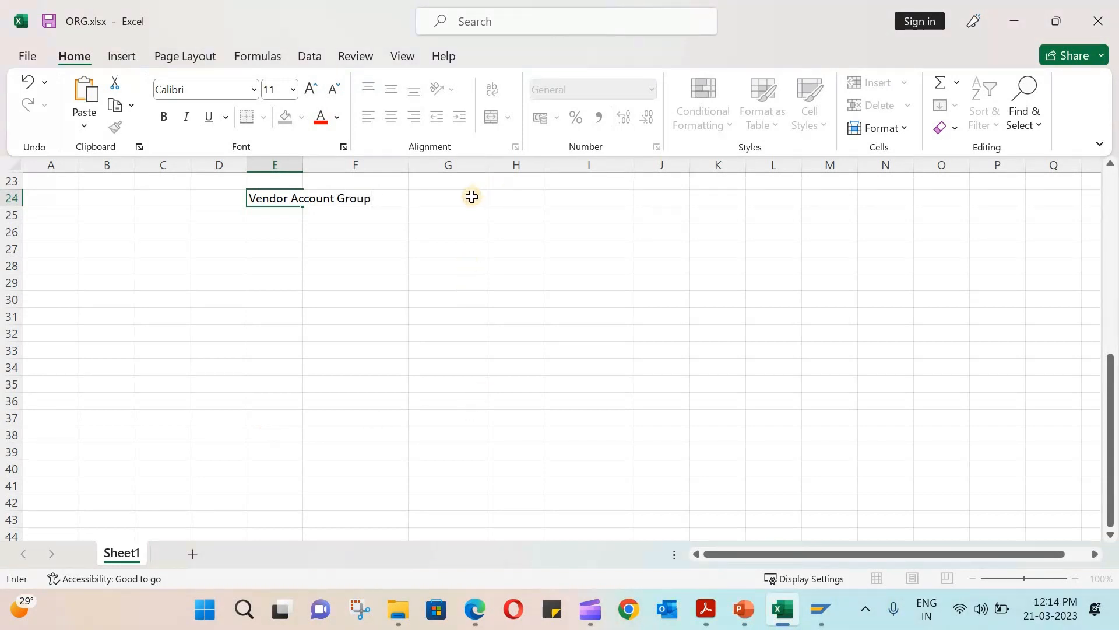
click(472, 196)
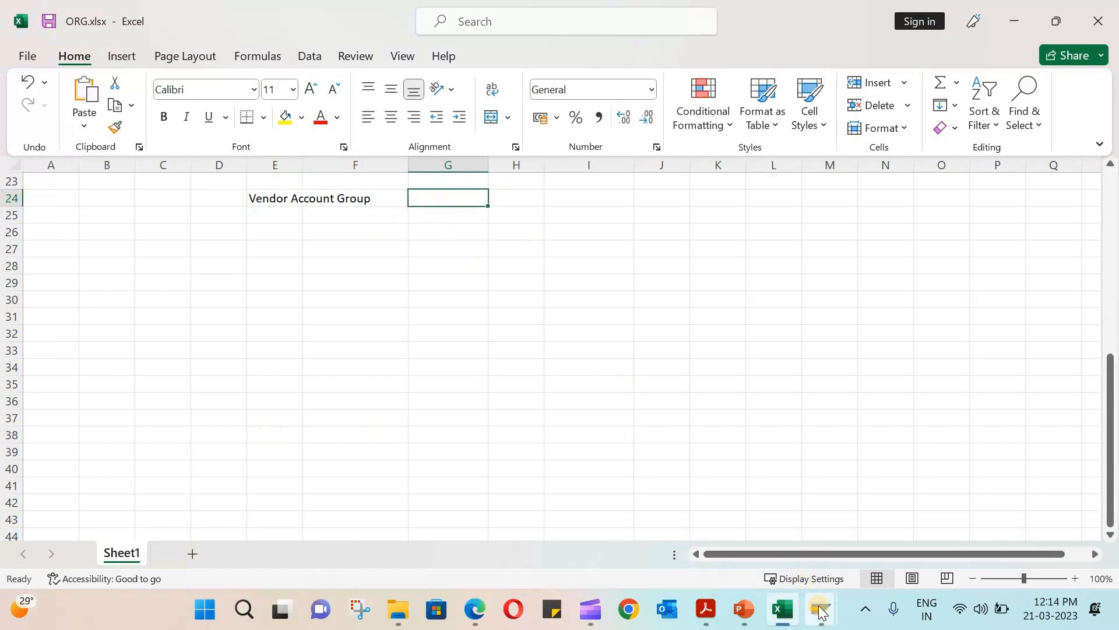
- Switch back to SAP and expand Financial Accounting (New), Accounts Receivable and Accounts Payable, Vendor Accounts, Master Data, down to Preparations for Creating Vendor Master Data
mouse_move(821, 609)
click(865, 554)
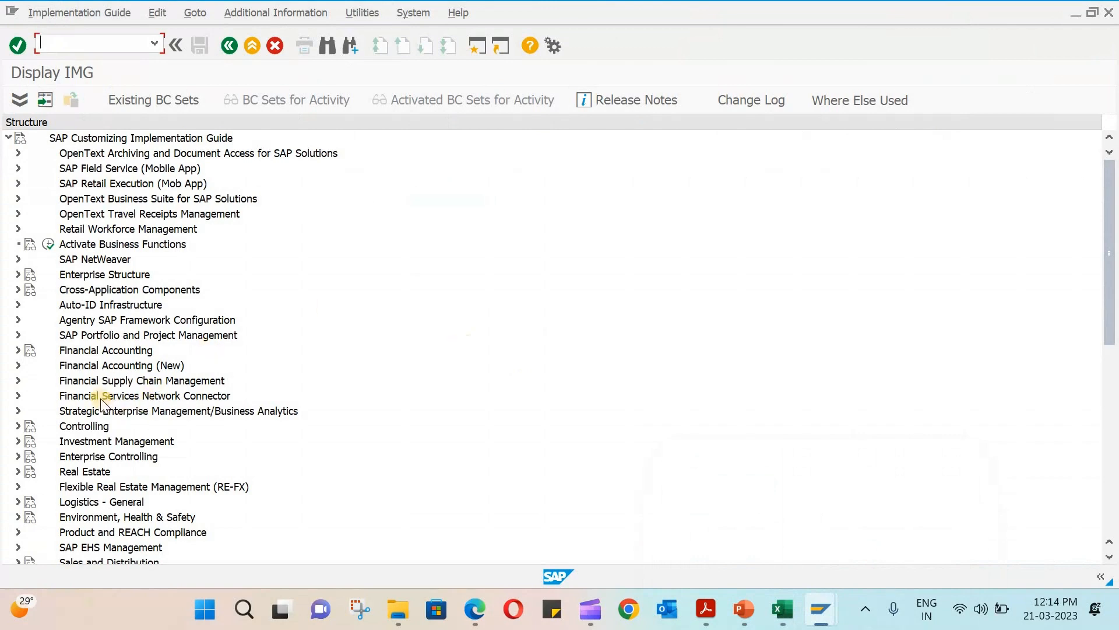
scroll(100, 398, down, 4)
scroll(97, 394, up, 3)
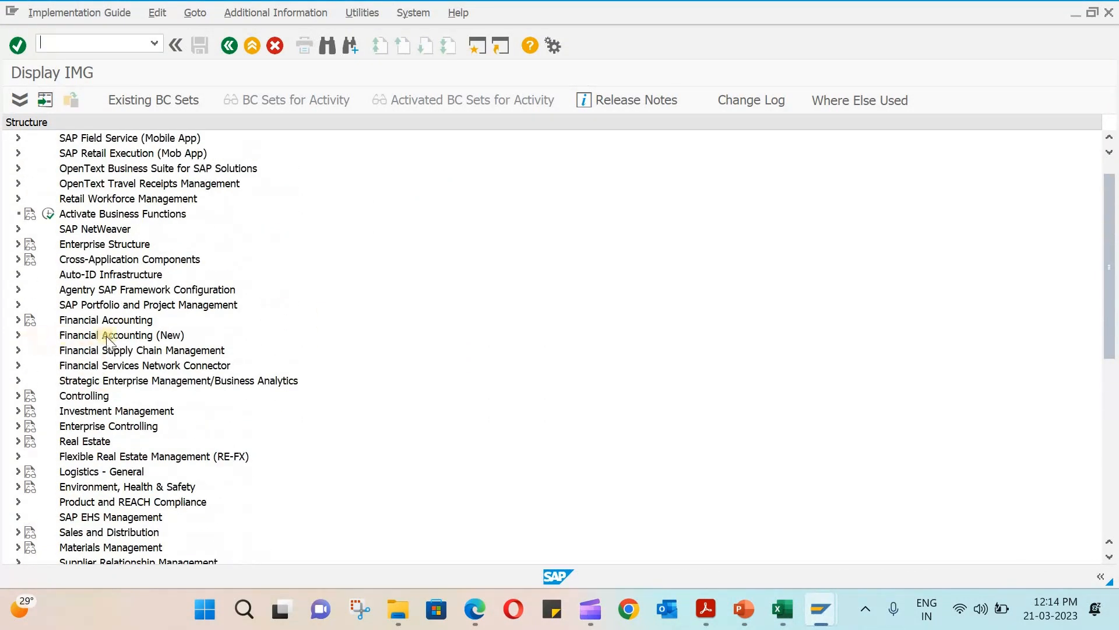
click(19, 335)
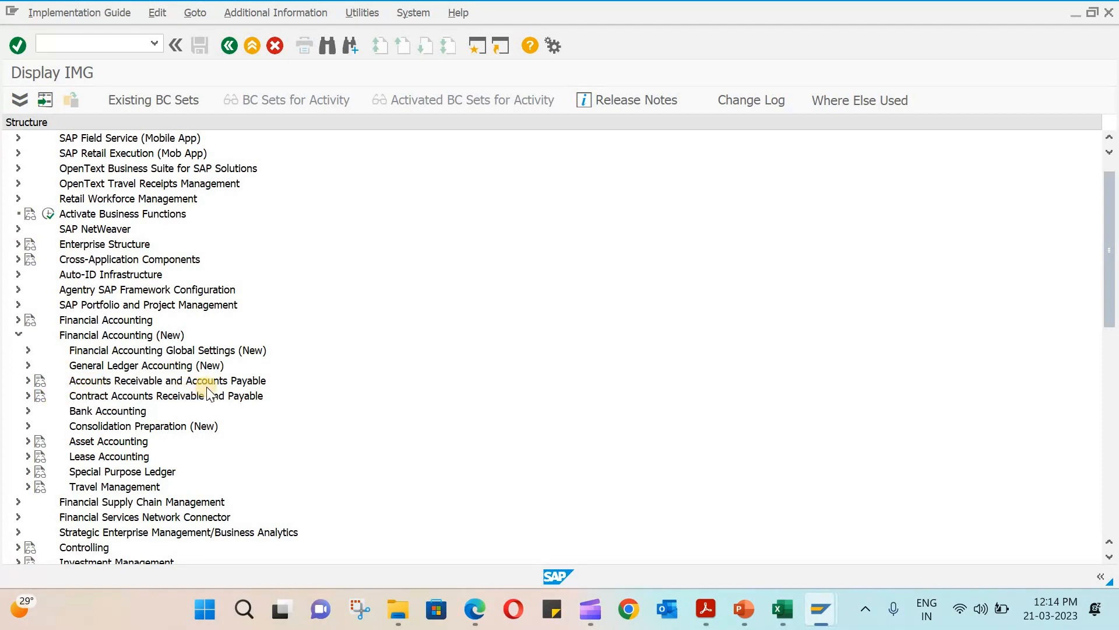
click(25, 377)
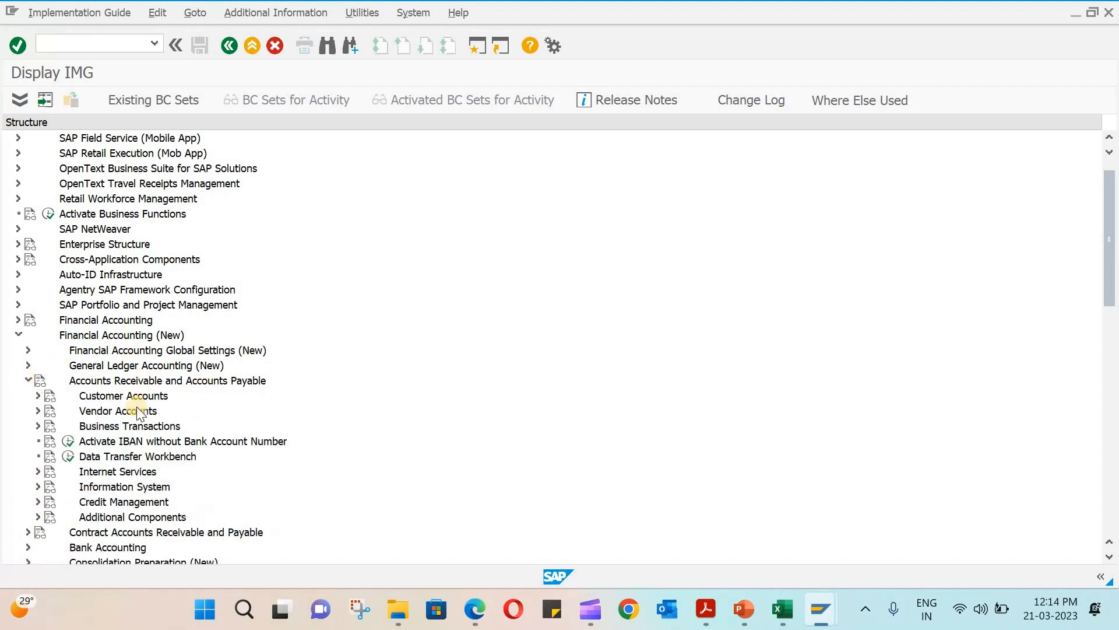
scroll(137, 407, down, 5)
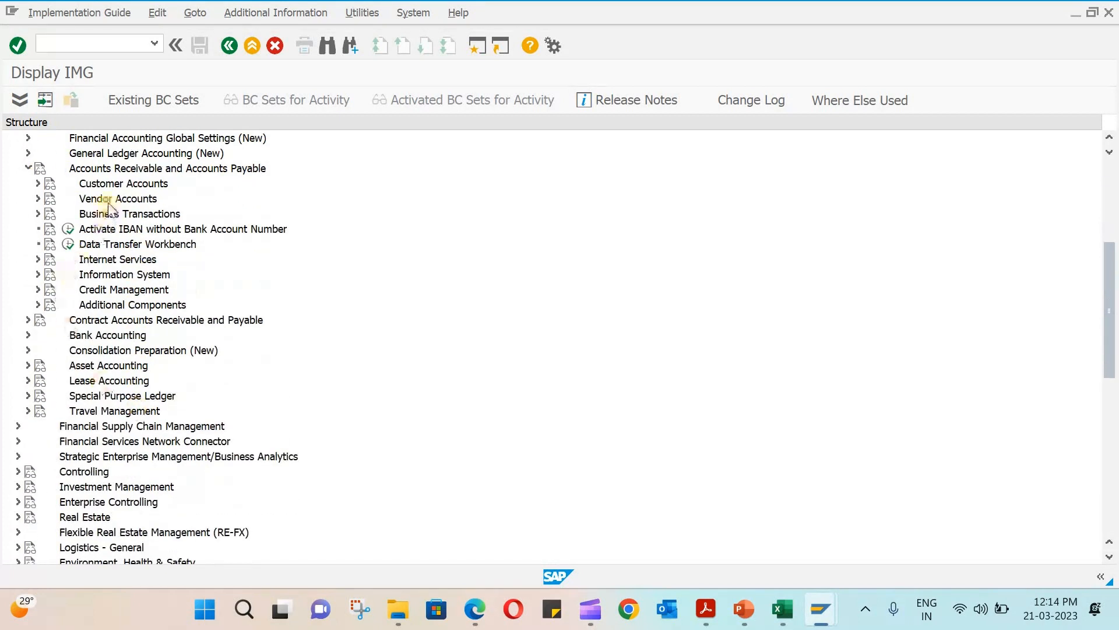
click(37, 199)
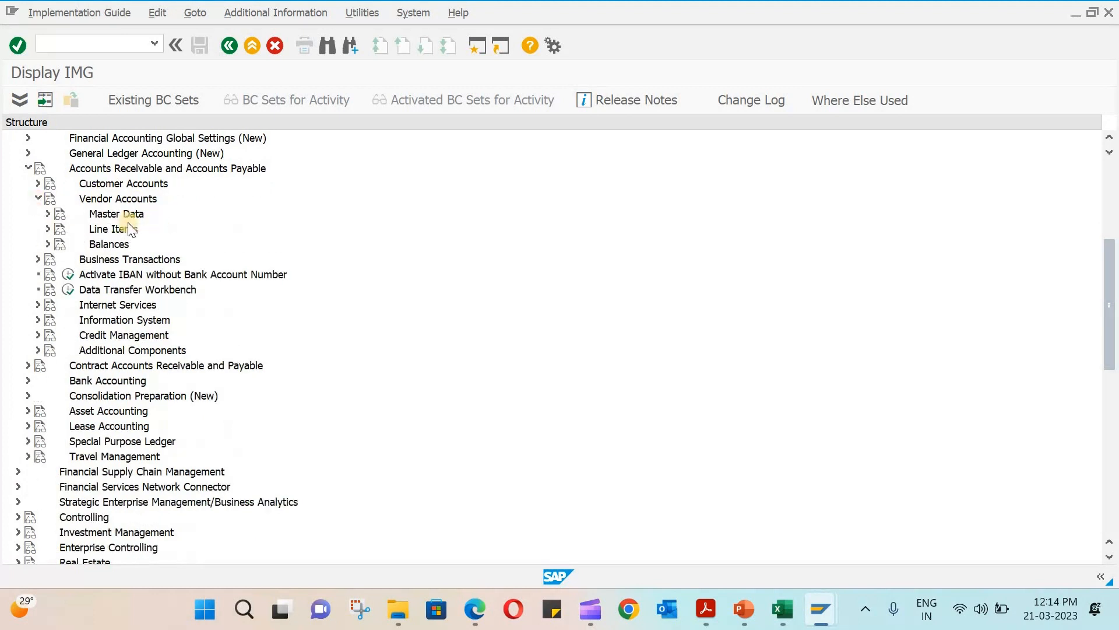
click(46, 214)
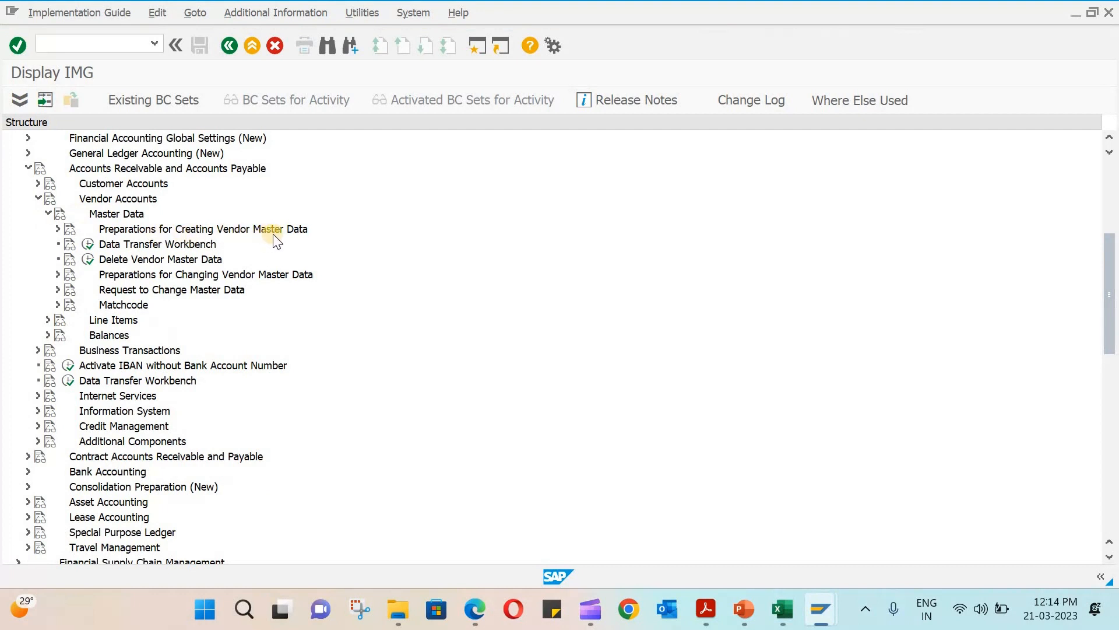
click(58, 231)
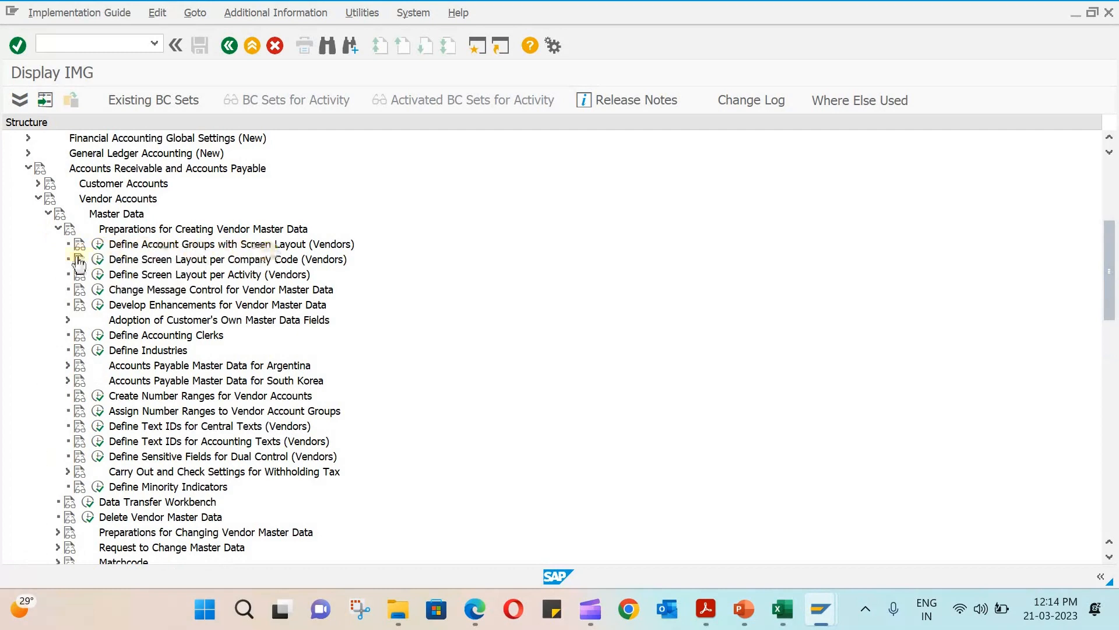
- Open the activity Define Account Groups with Screen Layout (Vendors) and start a new account group entry
click(98, 245)
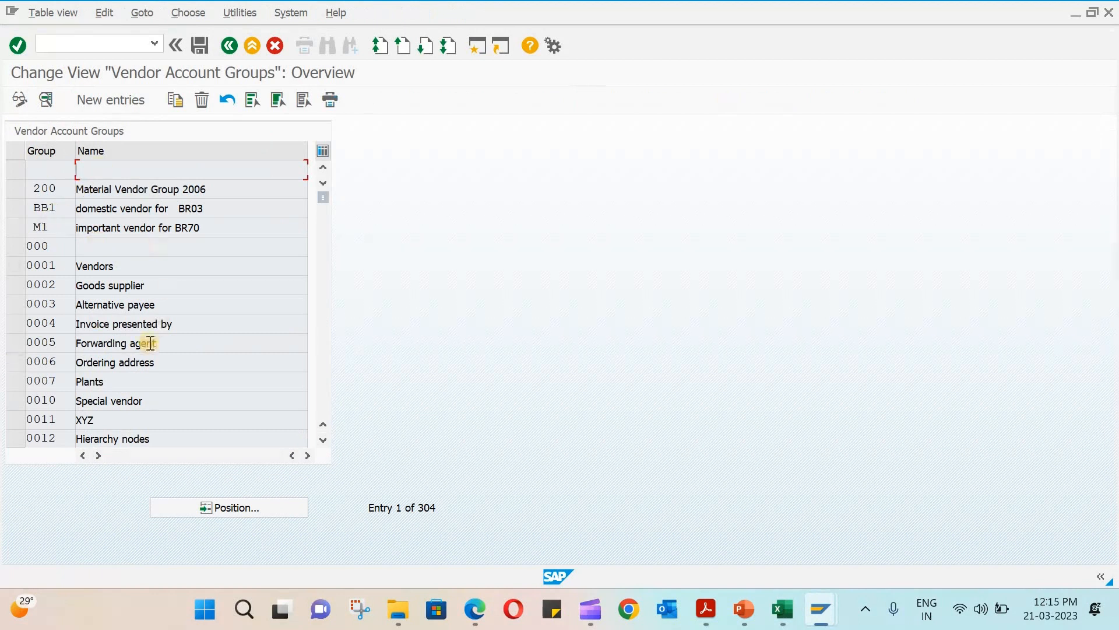
click(119, 101)
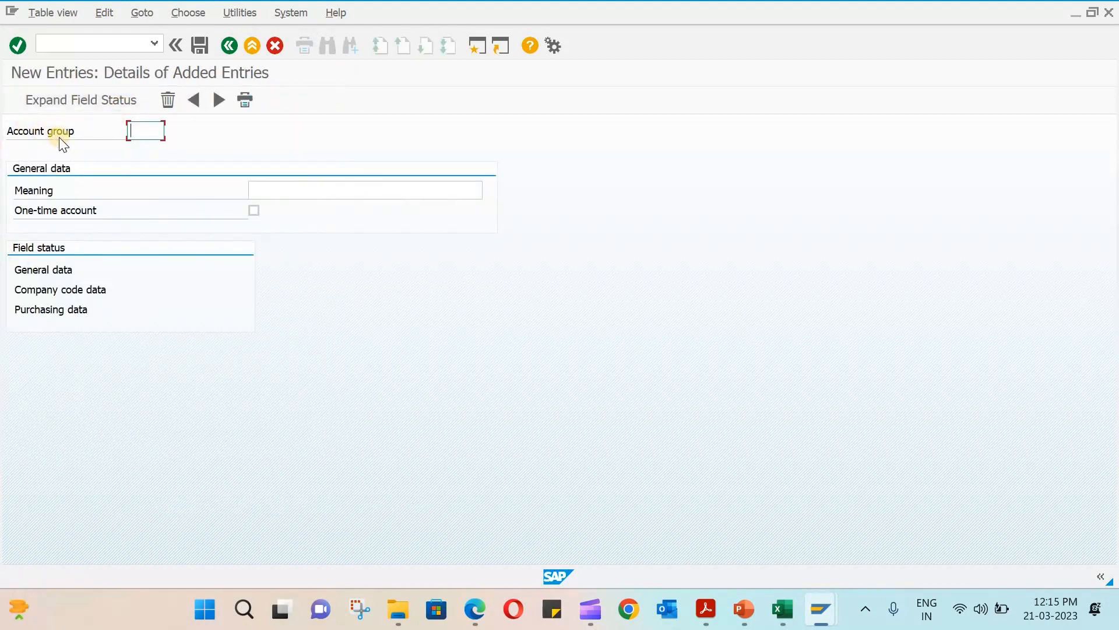
click(136, 135)
- Switch to Excel and enter ZALV as the vendor account group in cell G24
click(782, 594)
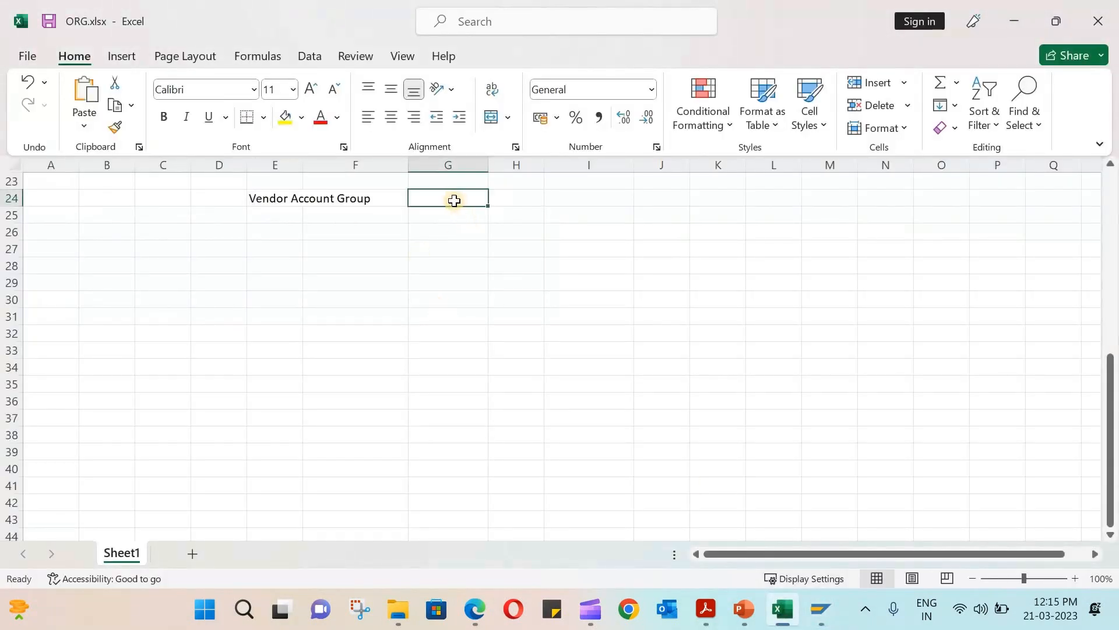
text(z)
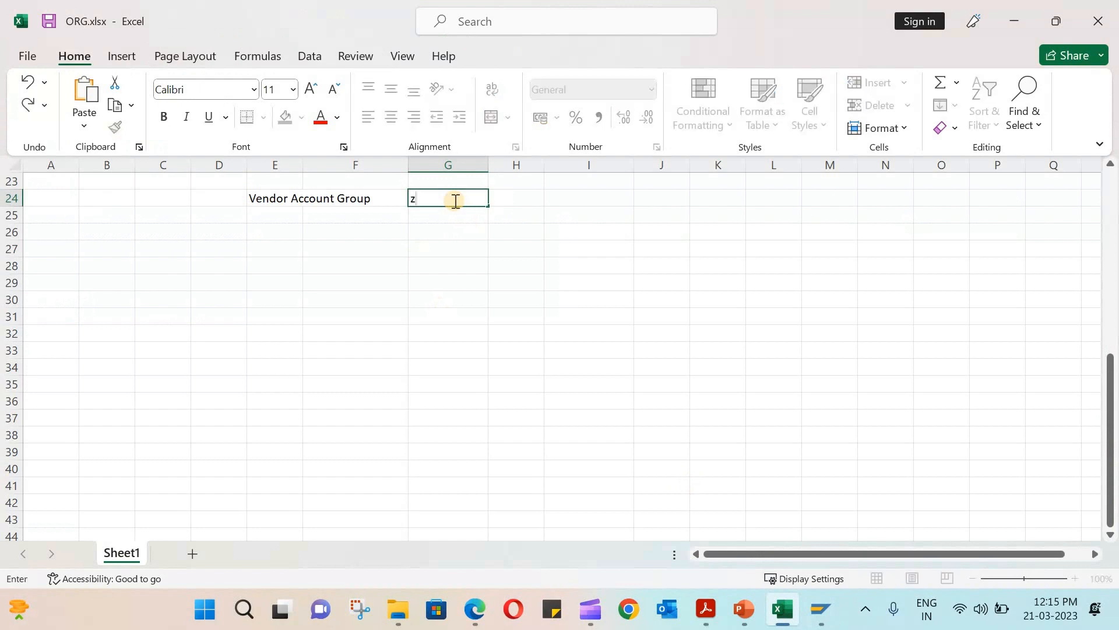
text(A)
key(BackSpace)
key(BackSpace)
text(ZALV)
click(425, 234)
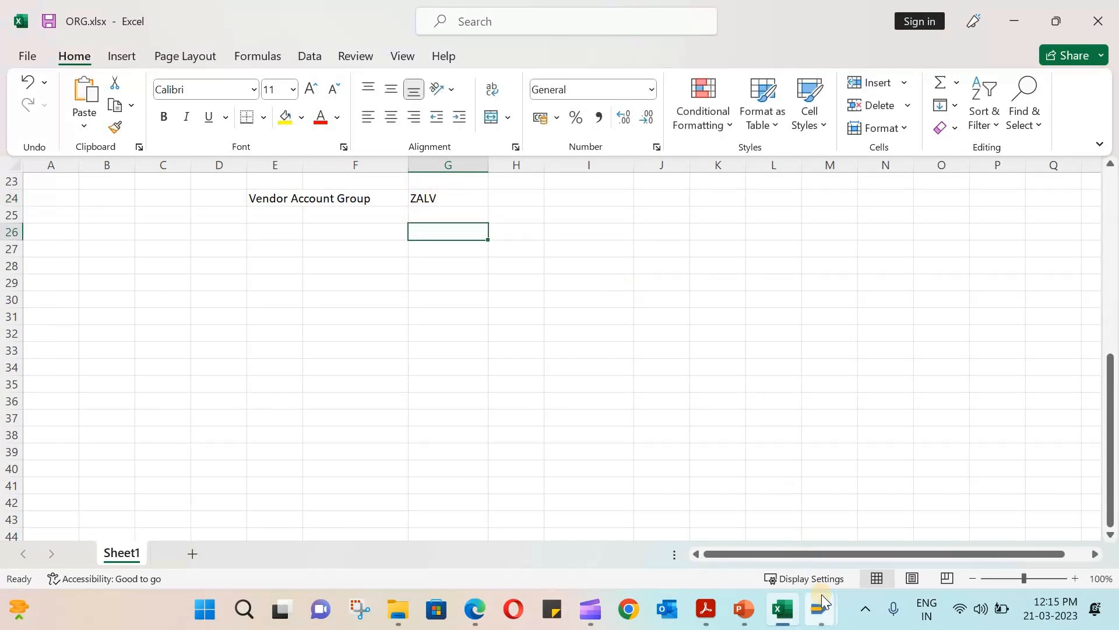
- Switch back to SAP and set the new entry's account group to ZALV with the meaning "Local Vendor for ABC"
mouse_move(822, 594)
click(871, 531)
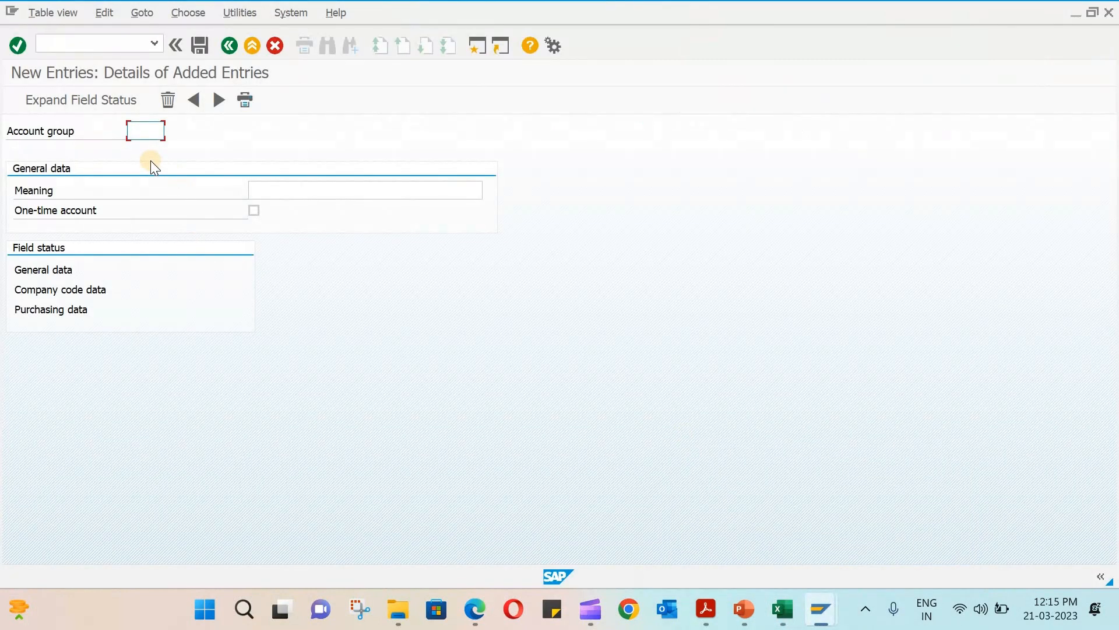
text(ZALV)
key(Tab)
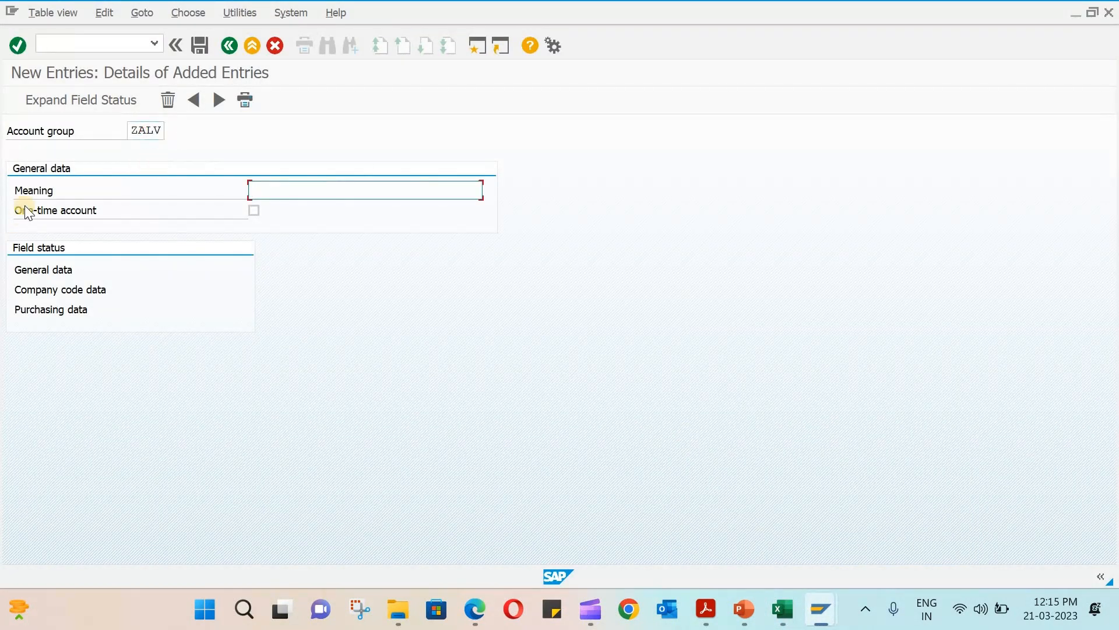
click(265, 187)
text(Loca)
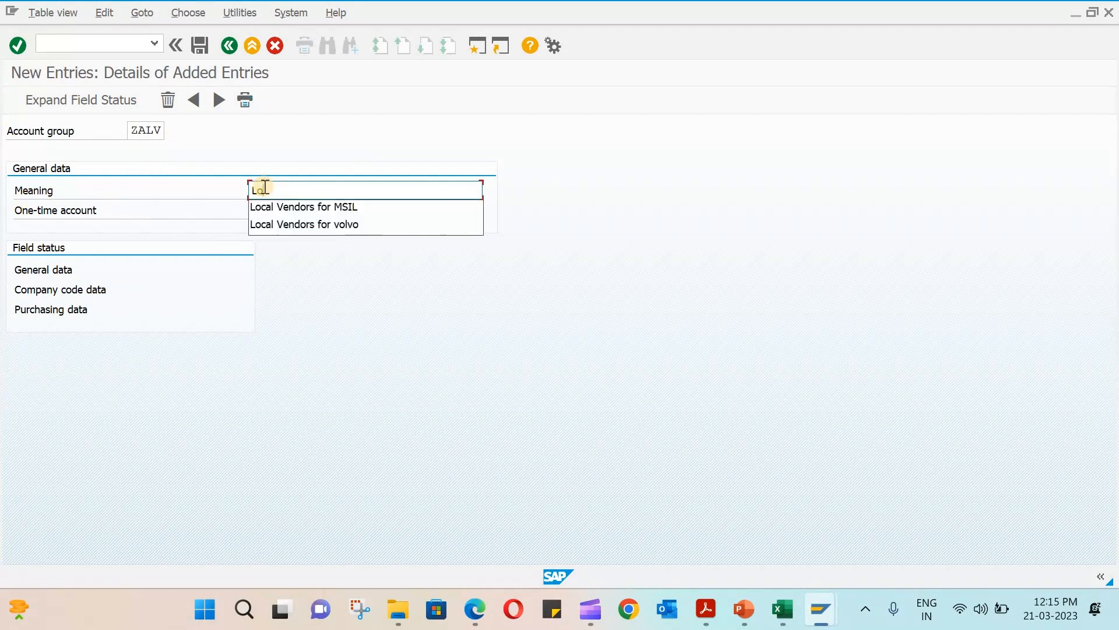
text(l Vendor for A)
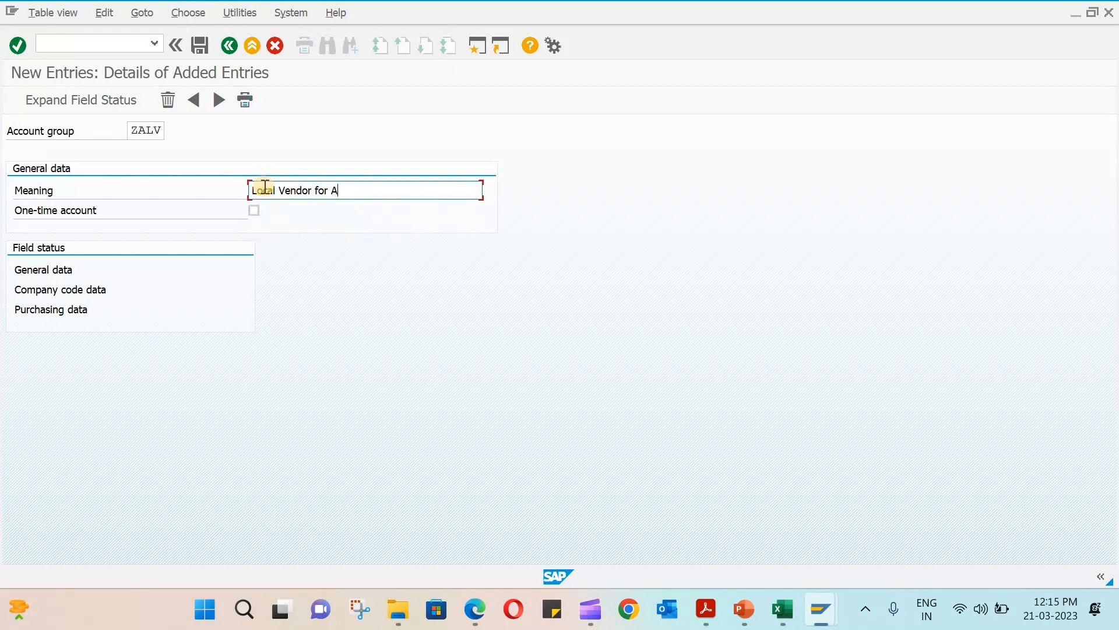
text(BC)
- Review the Address and Communication field status settings under the account group's general data, keeping Name 1 as optional entry
double_click(45, 273)
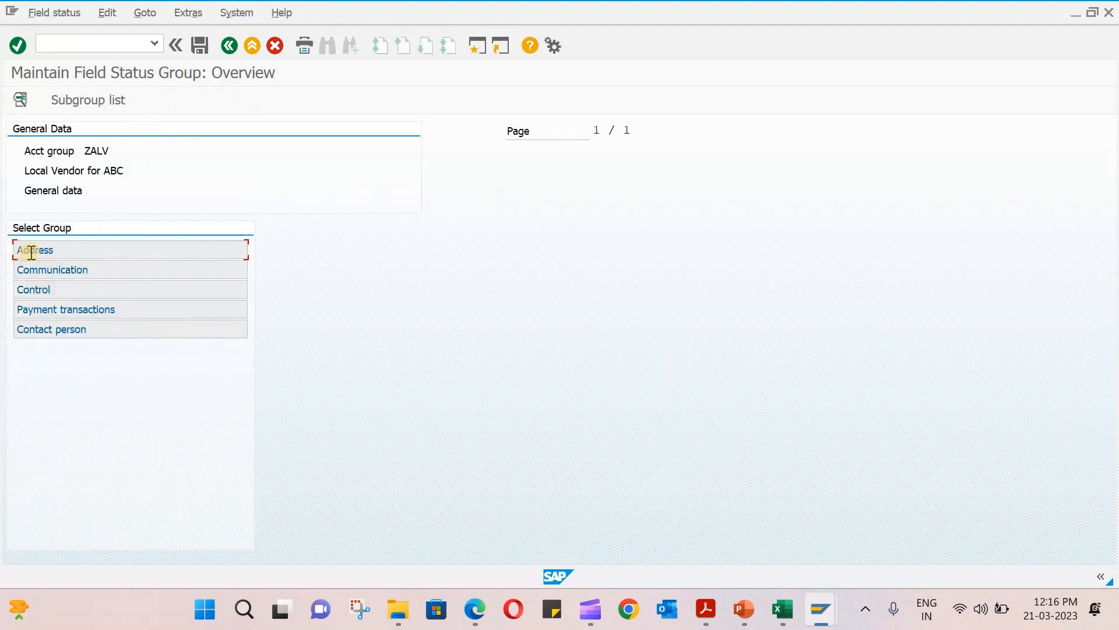
double_click(35, 250)
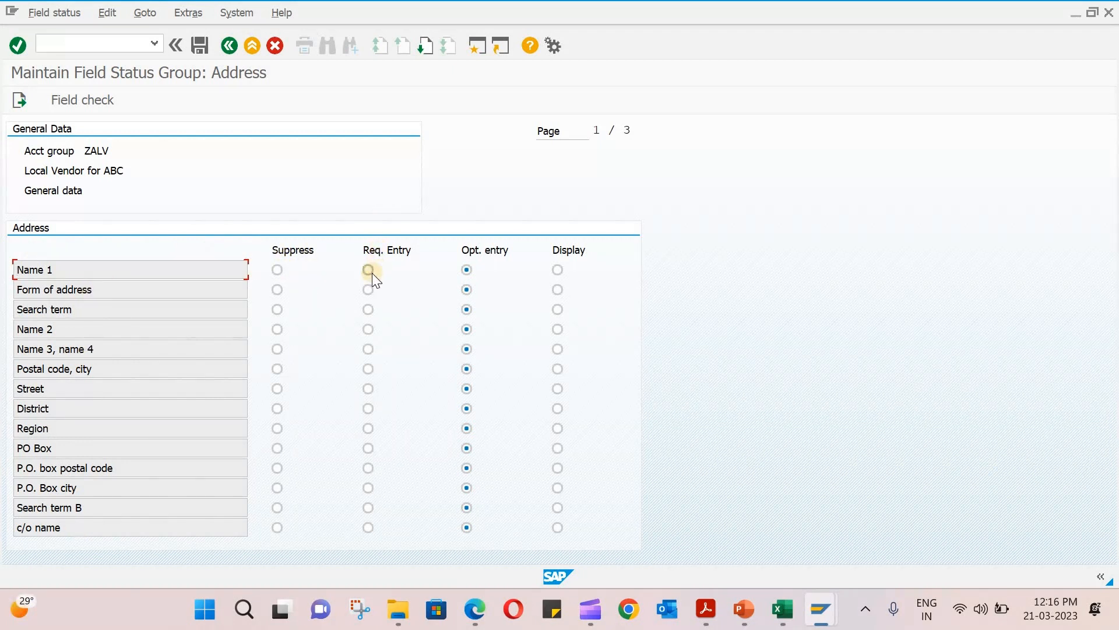
click(467, 269)
click(227, 46)
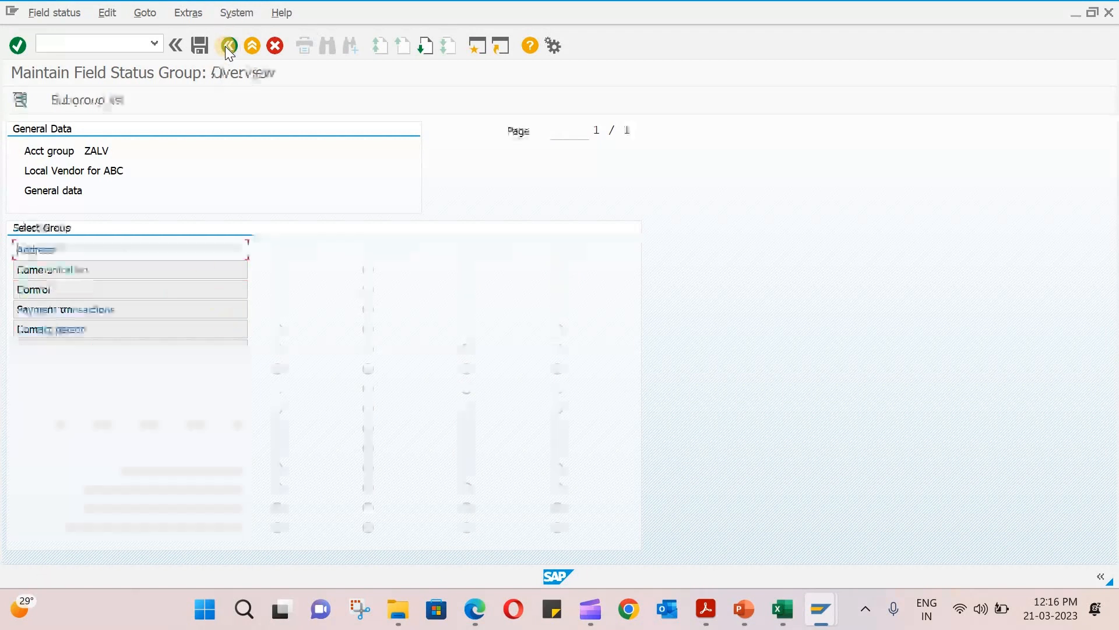
double_click(78, 270)
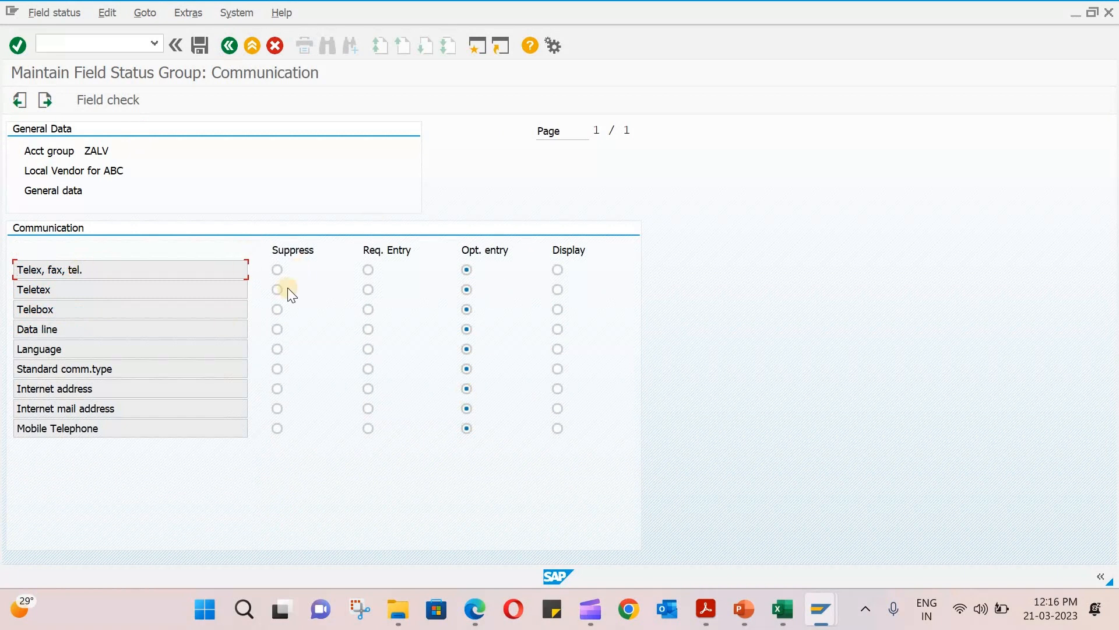
click(230, 47)
click(229, 49)
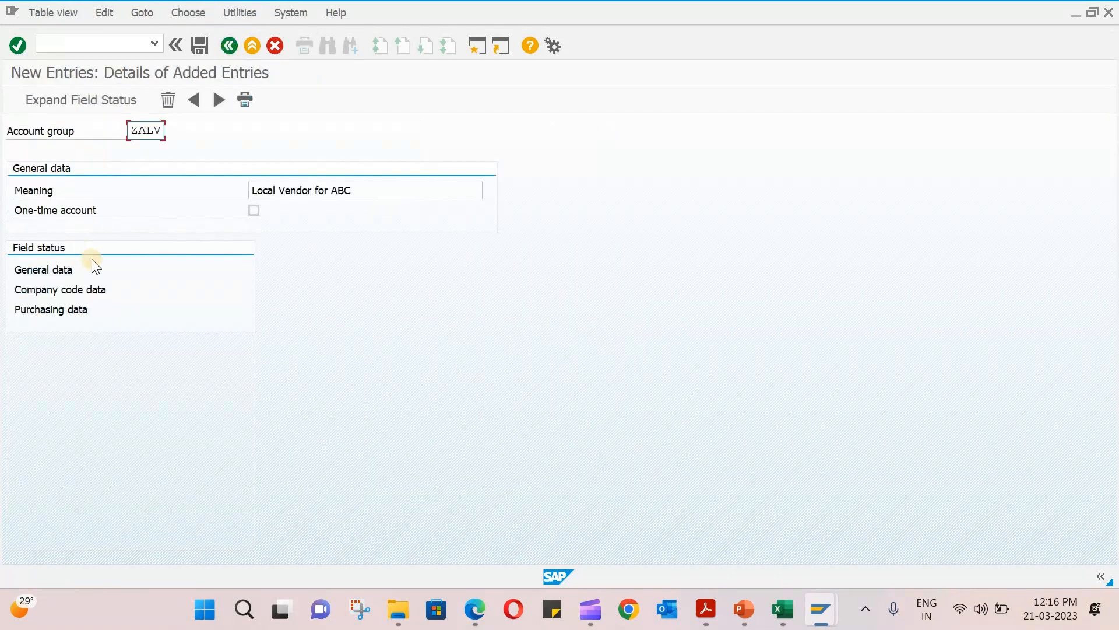
- Review the Account management field status settings under the account group's company code data, and return to the entry details
double_click(87, 290)
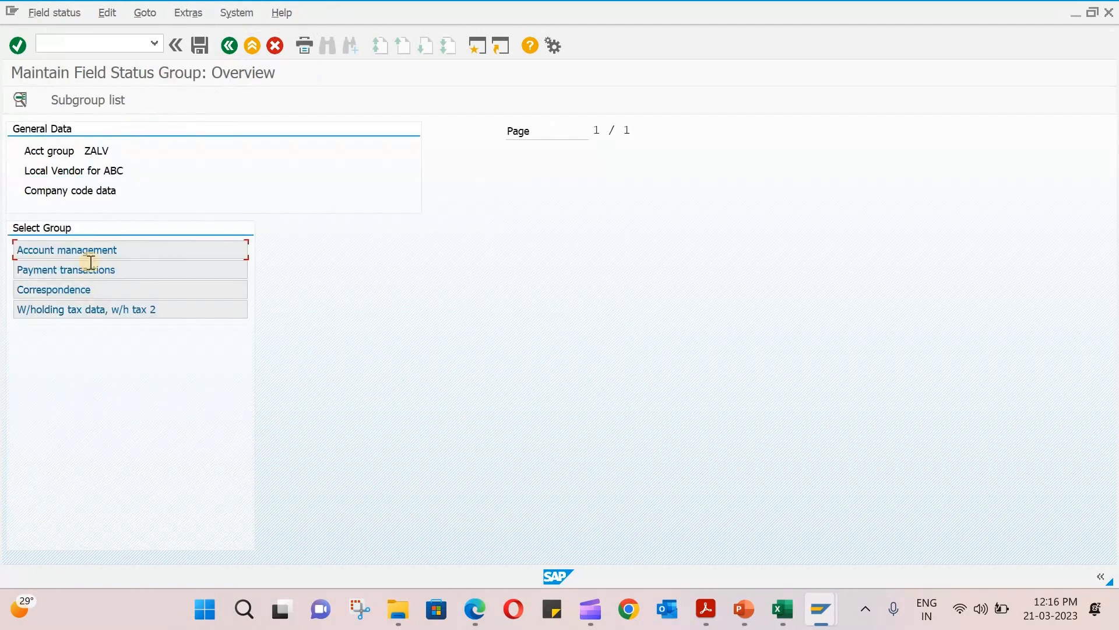
double_click(93, 250)
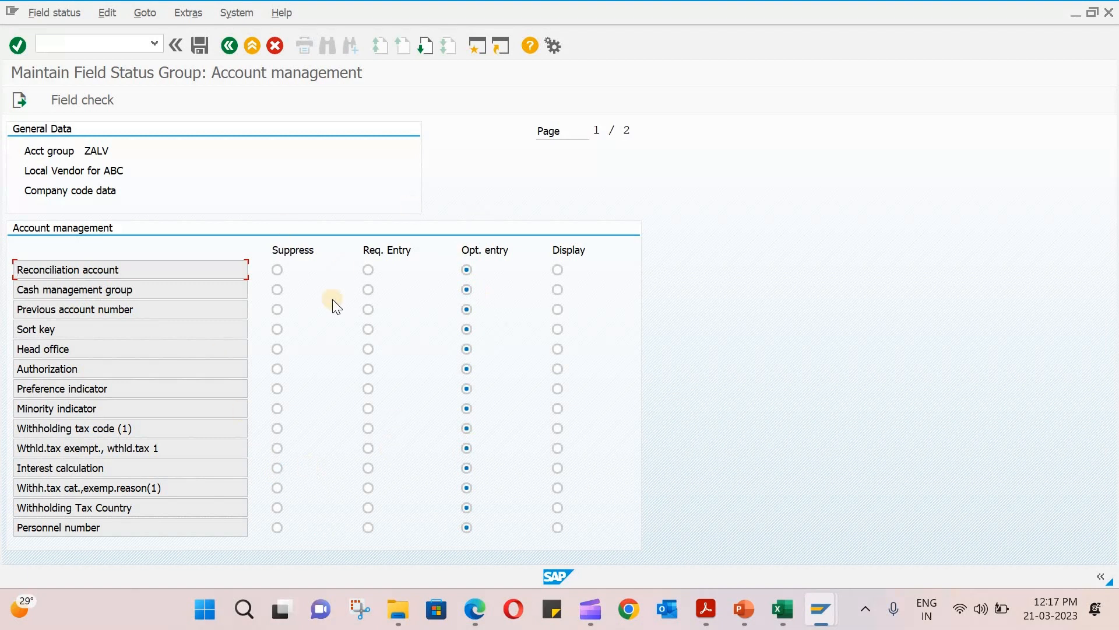
click(228, 46)
click(229, 45)
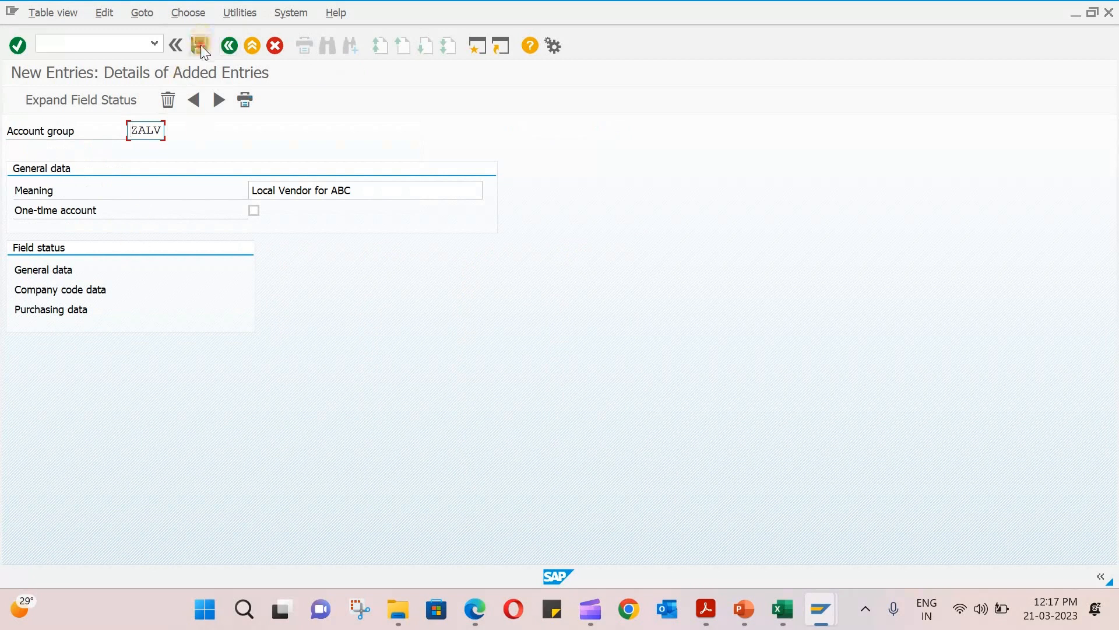
- Save account group ZALV under customizing request EH7K902147 and return to the implementation guide
click(201, 46)
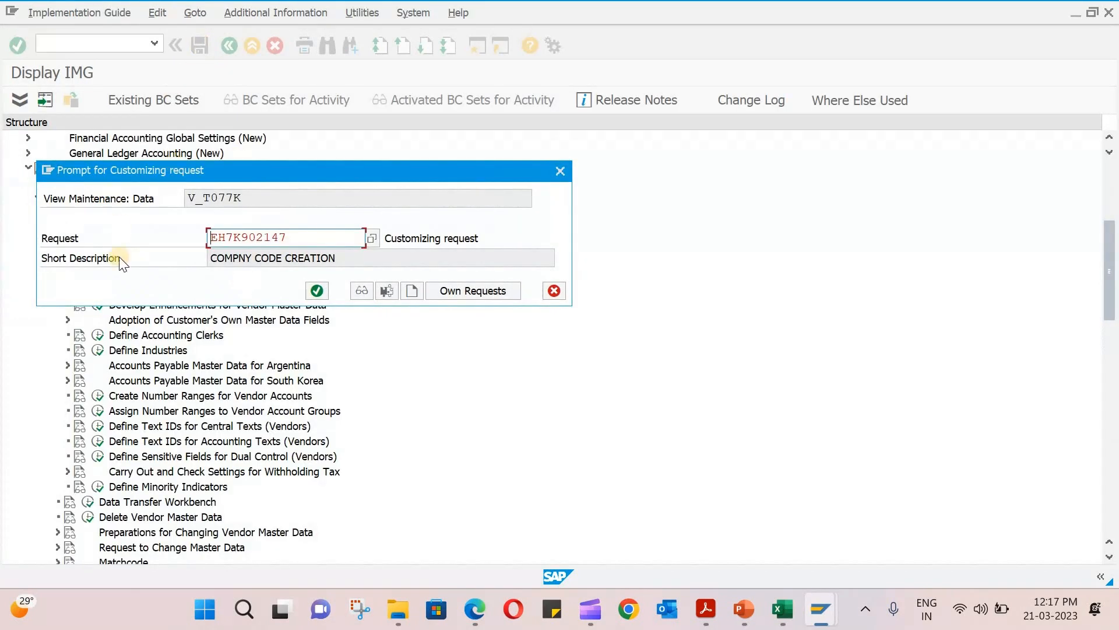
click(316, 291)
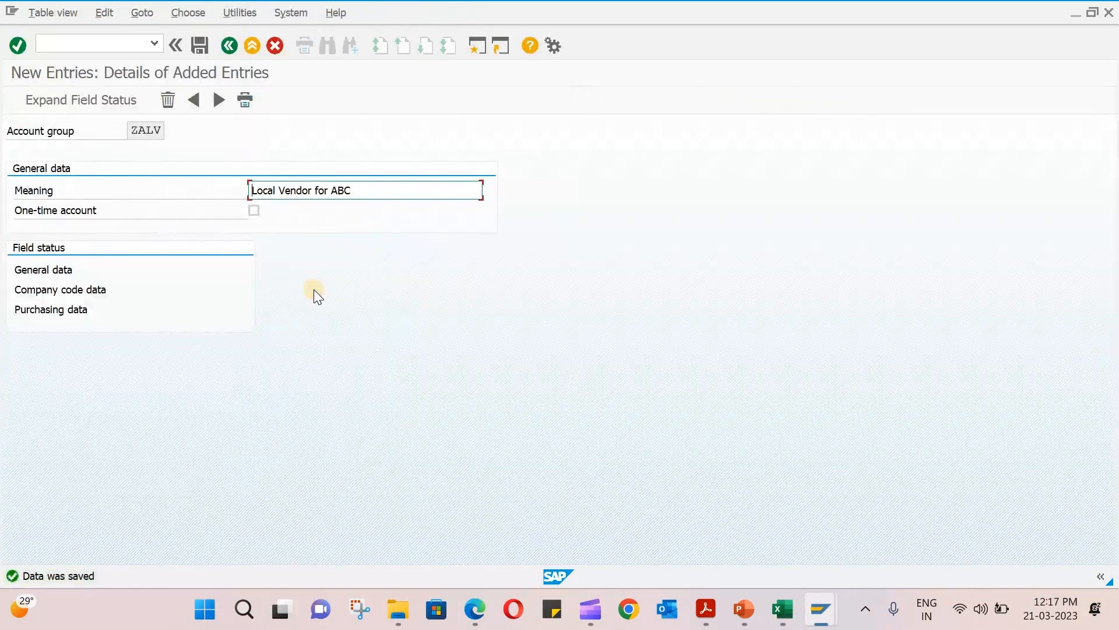
click(233, 46)
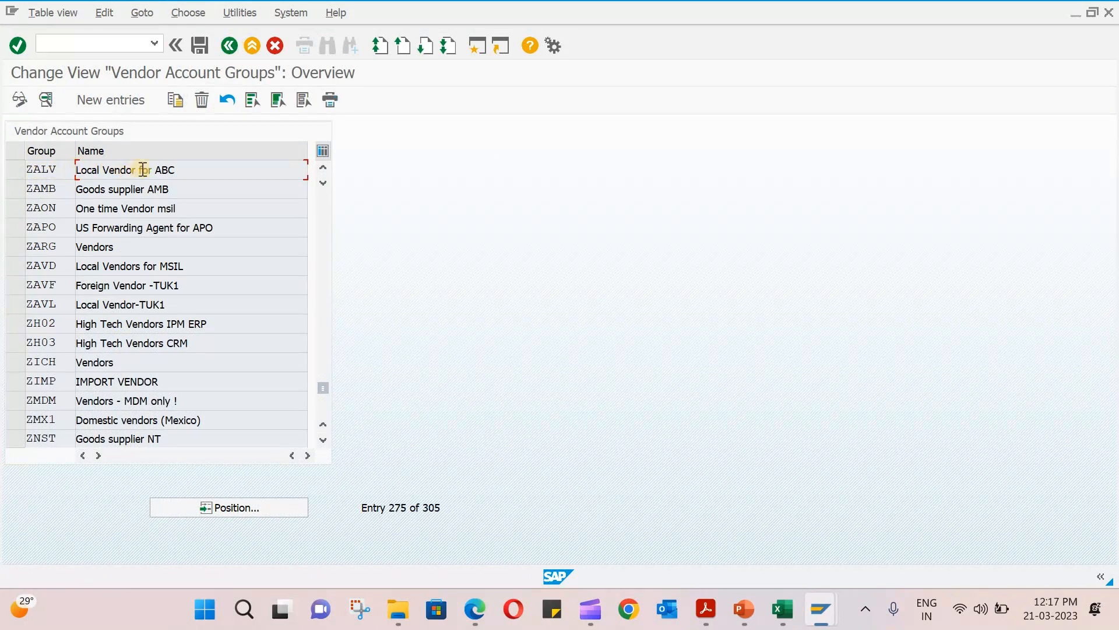
click(229, 45)
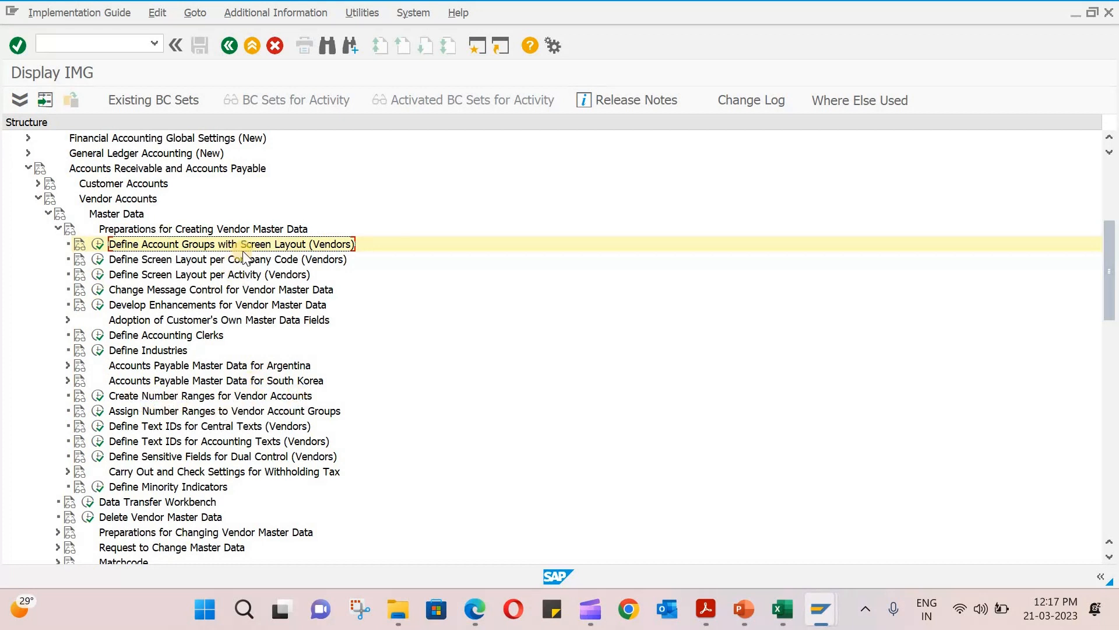
- Open Create Number Ranges for Vendor Accounts, view the intervals in display mode, and reopen them for maintenance
click(98, 397)
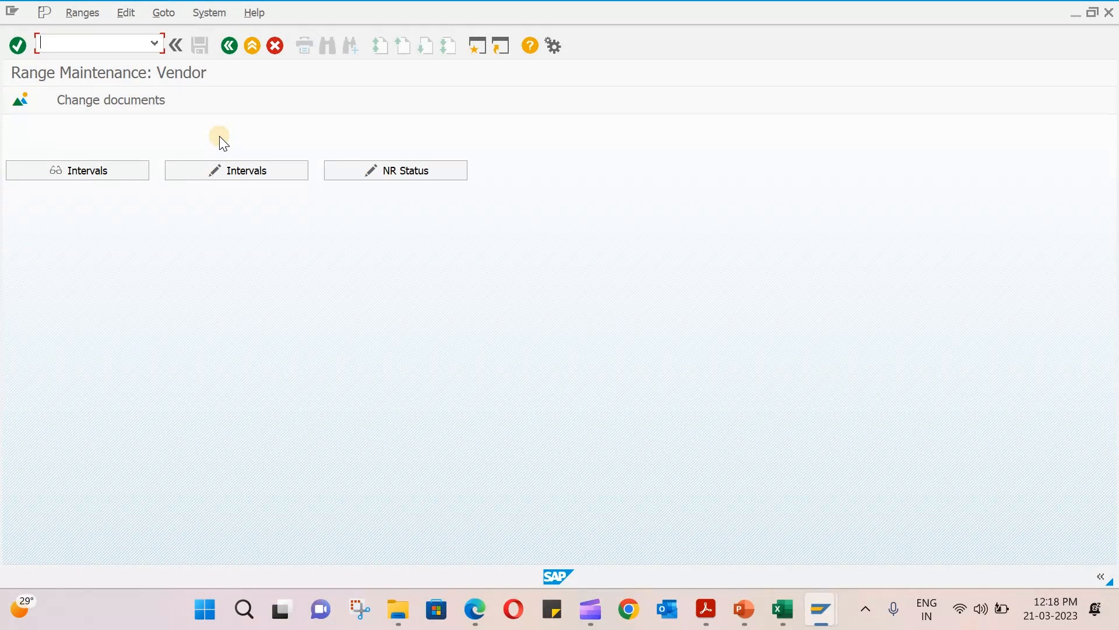
click(92, 169)
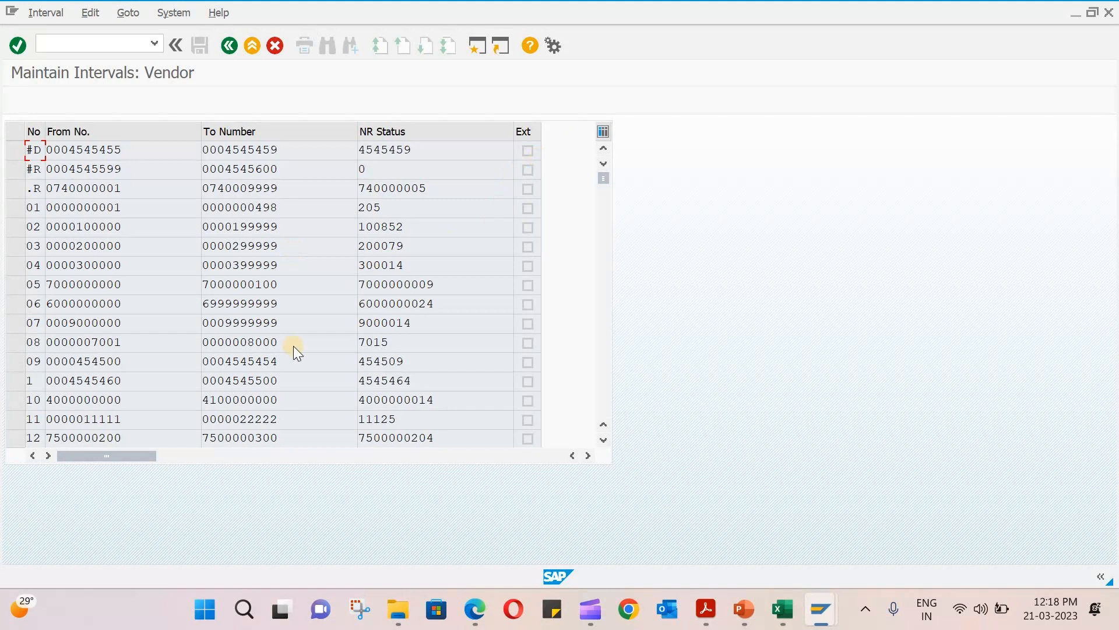
scroll(294, 347, down, 1)
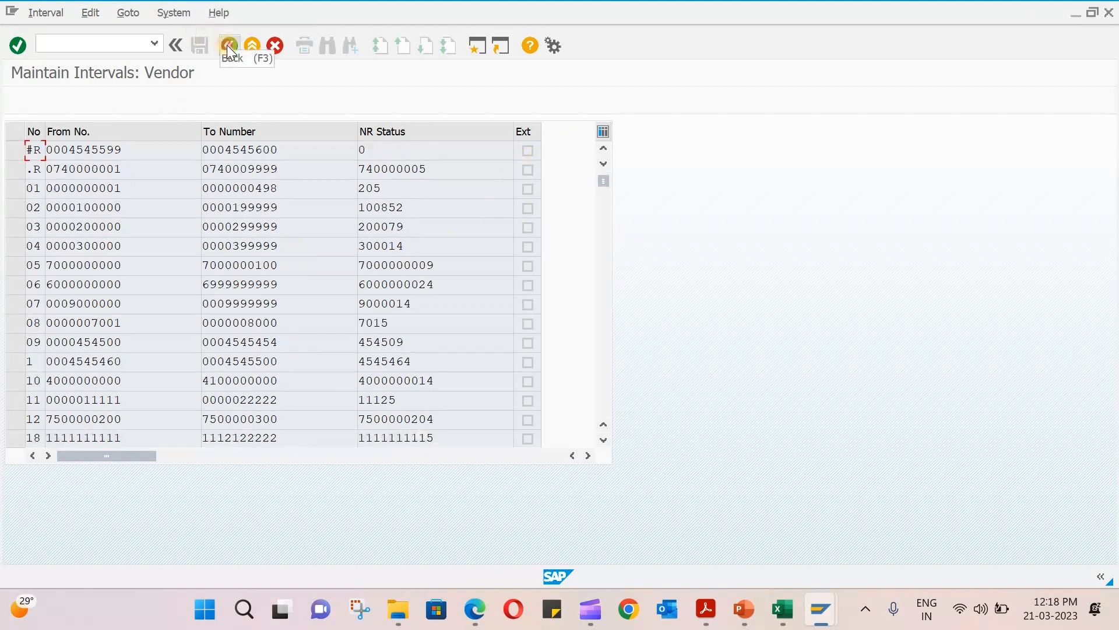
click(228, 46)
click(264, 170)
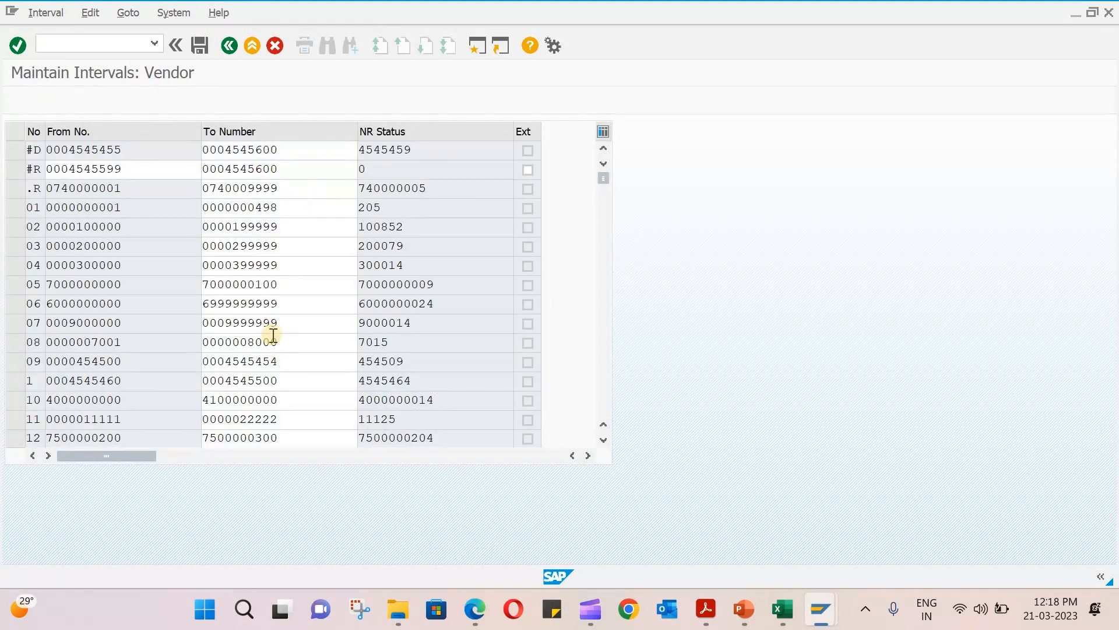
- Run the consistency check on the vendor number range intervals
scroll(272, 335, down, 3)
scroll(273, 340, down, 1)
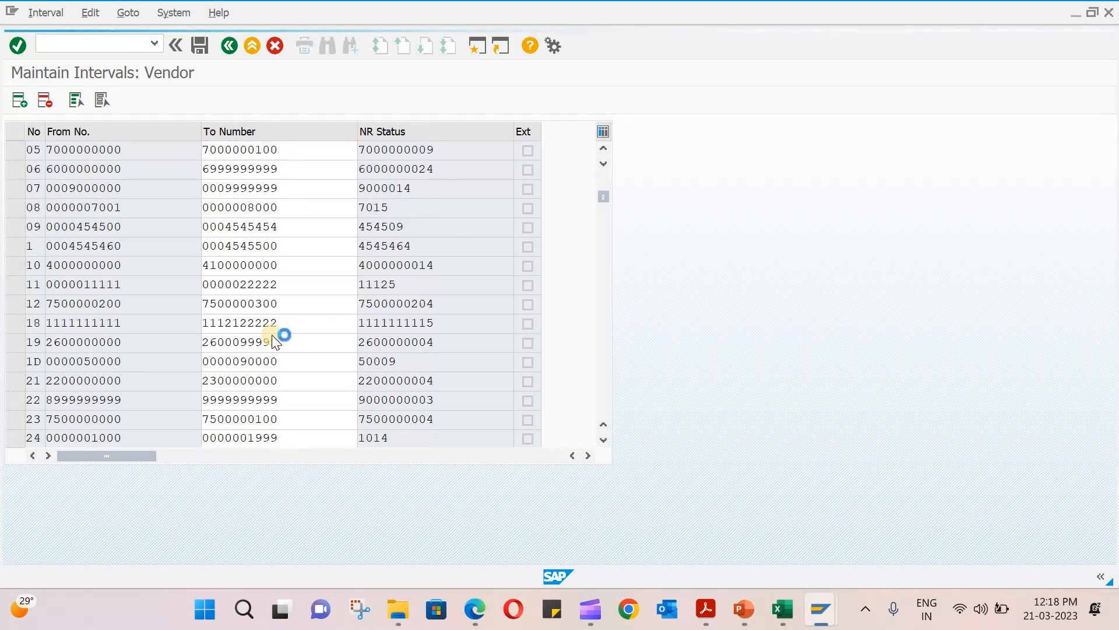
click(49, 13)
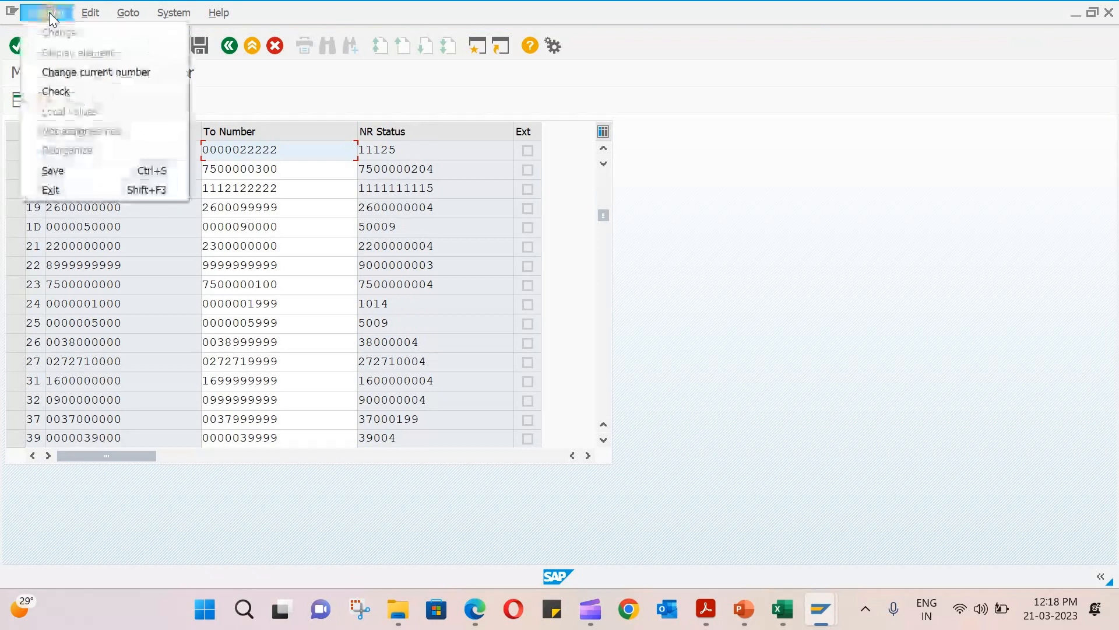
click(78, 92)
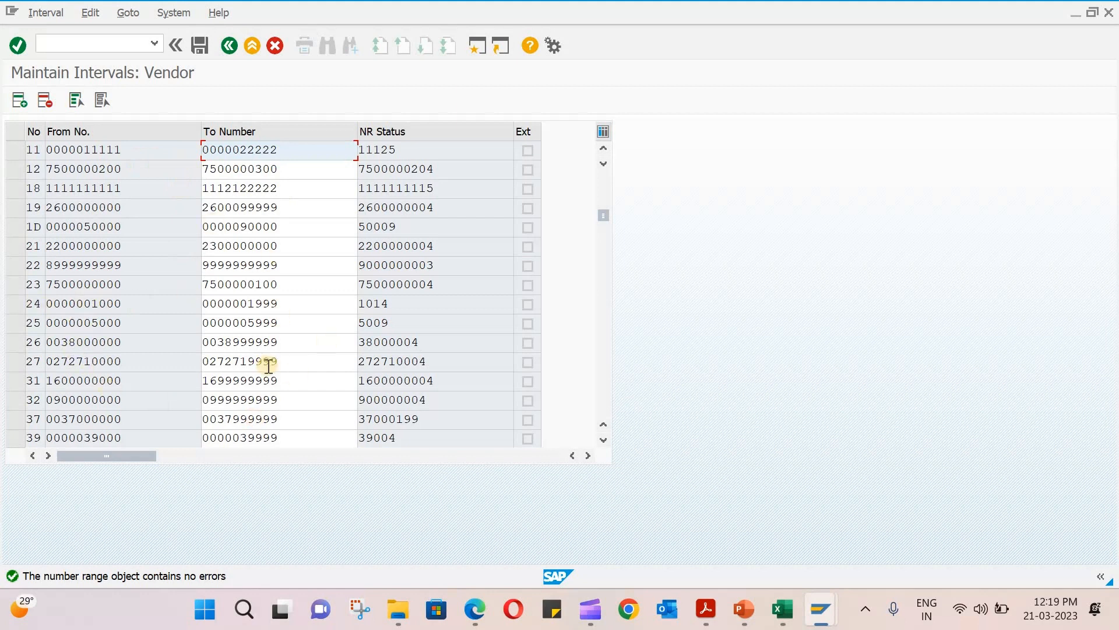
- Examine the remaining vendor intervals down to ZZ to find which number ranges are already in use
scroll(268, 370, down, 4)
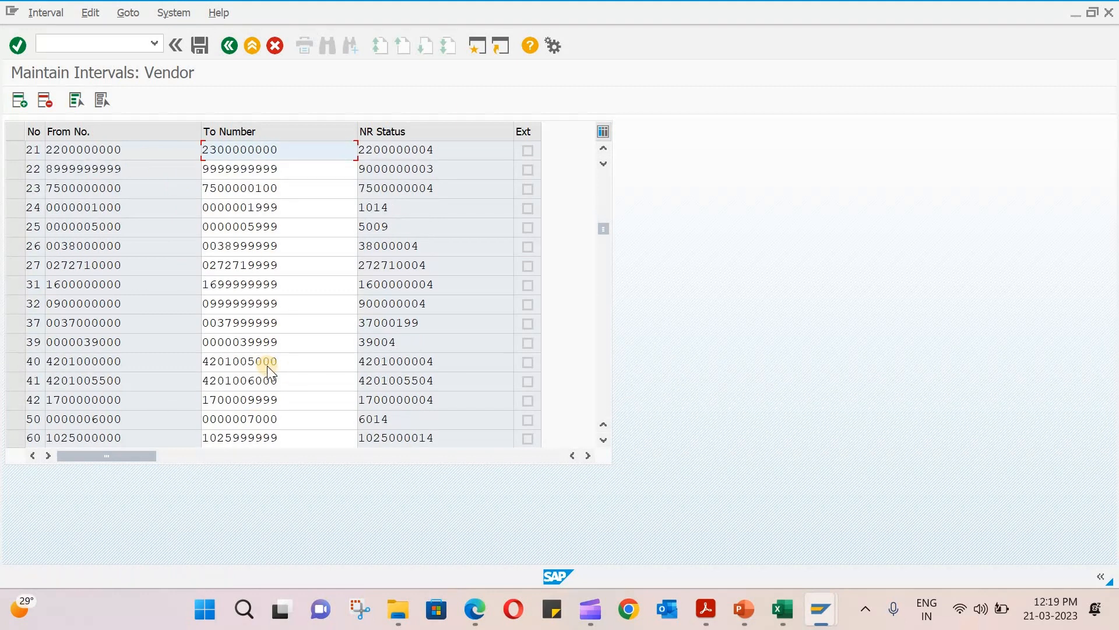
scroll(268, 367, down, 5)
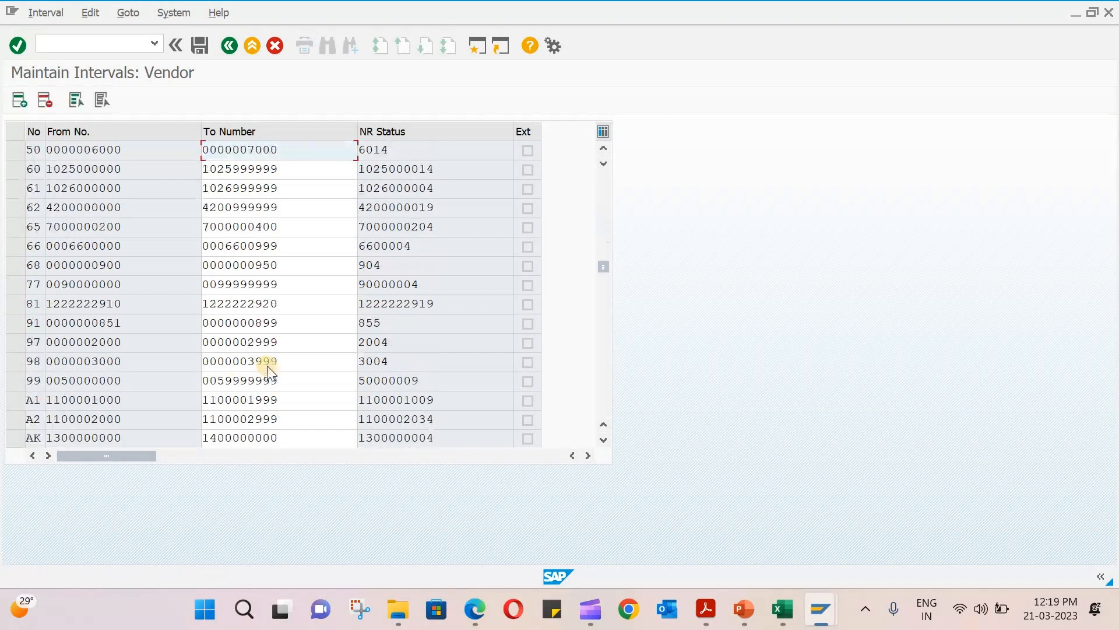
scroll(269, 370, down, 8)
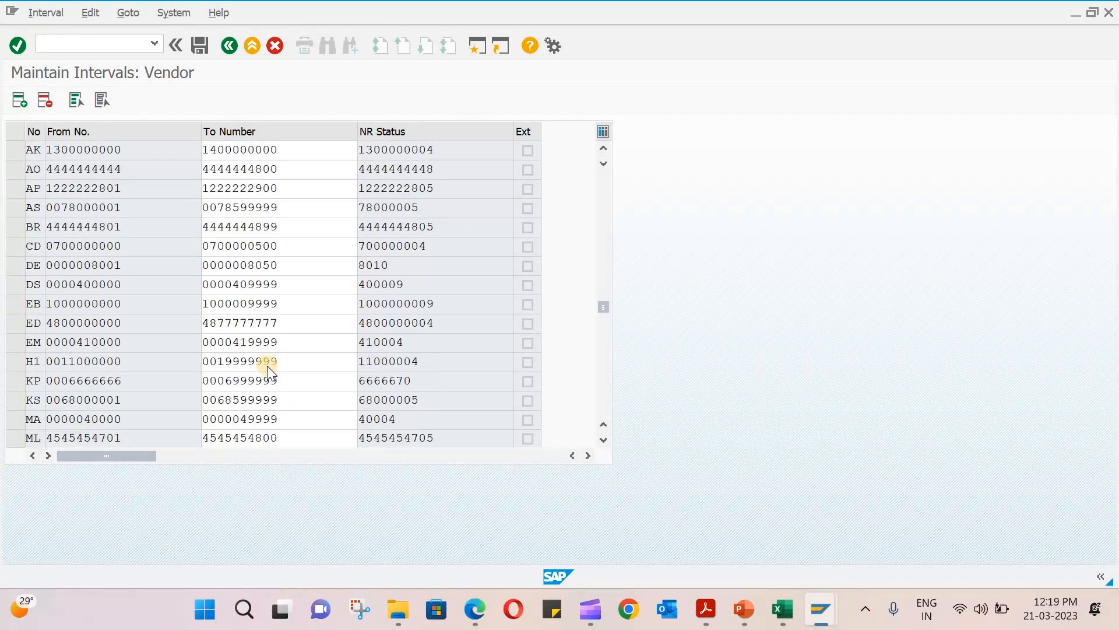
scroll(267, 365, down, 6)
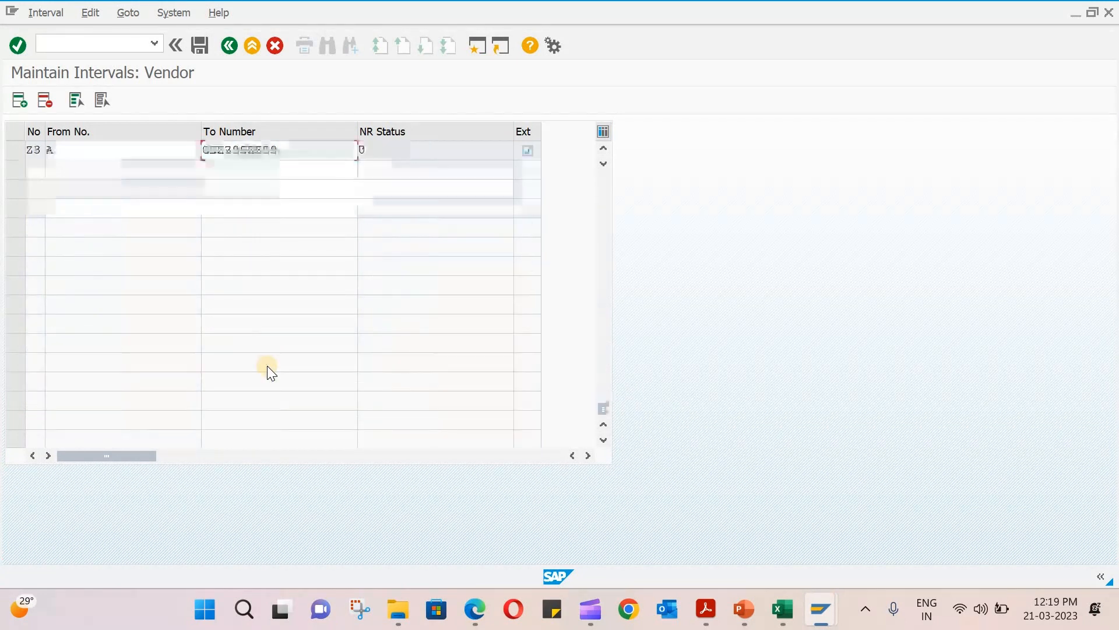
scroll(267, 365, up, 1)
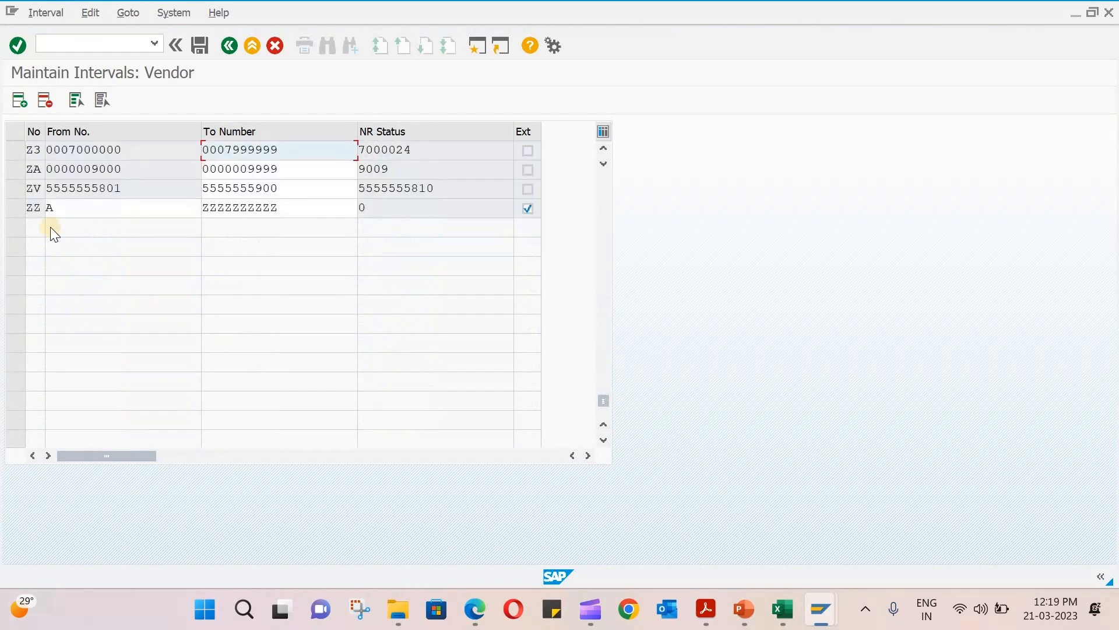
click(49, 208)
text(A)
click(55, 210)
scroll(378, 374, up, 5)
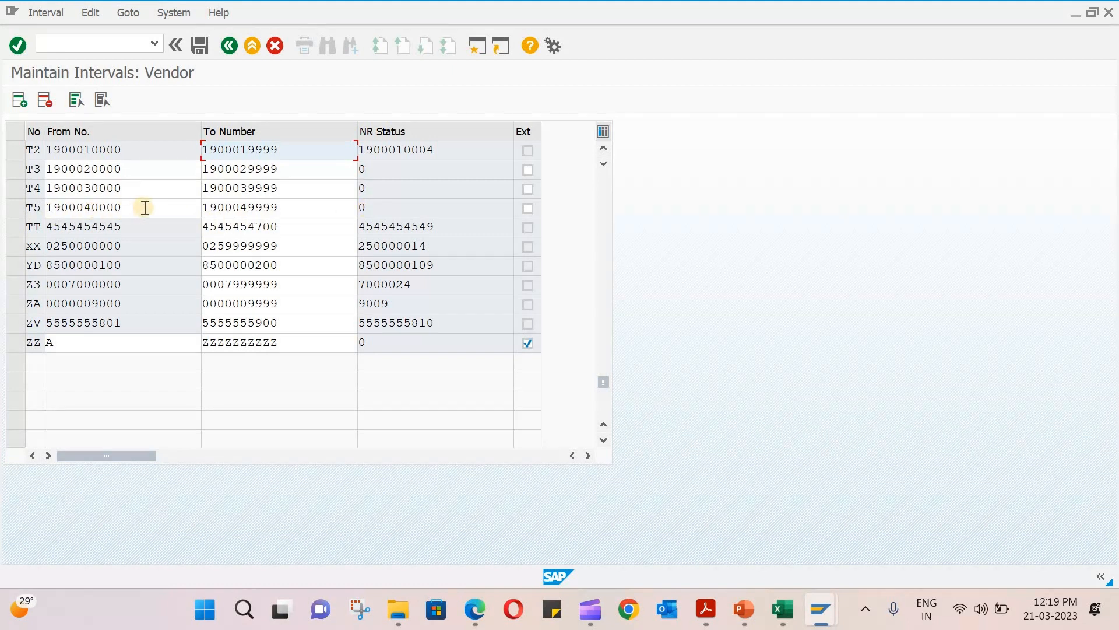
double_click(300, 210)
key(ctrl+c)
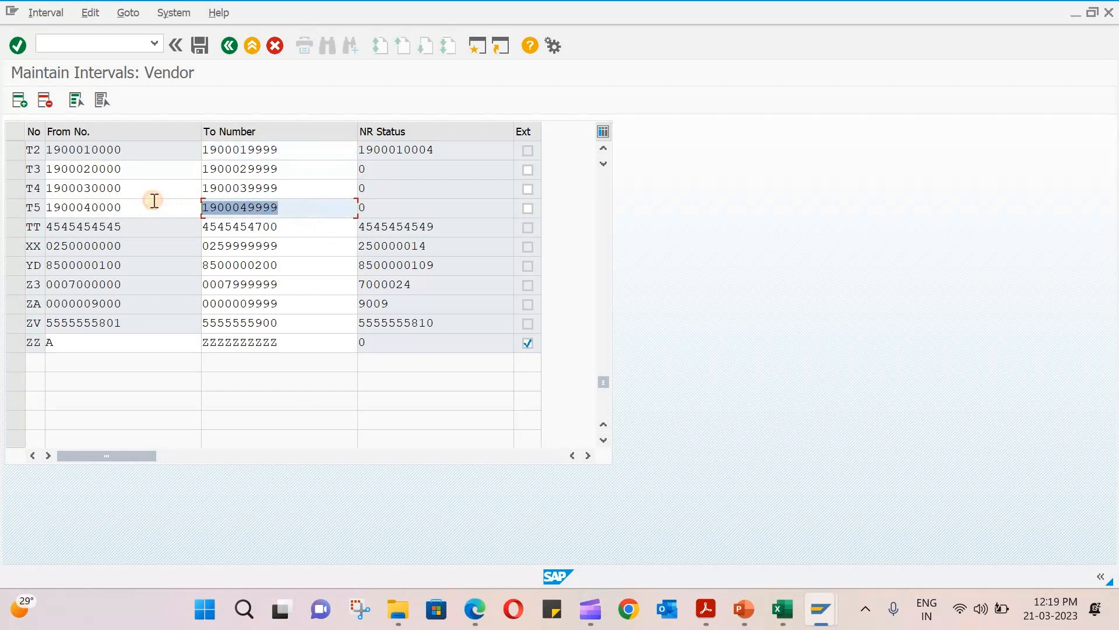
drag(154, 201, 153, 200)
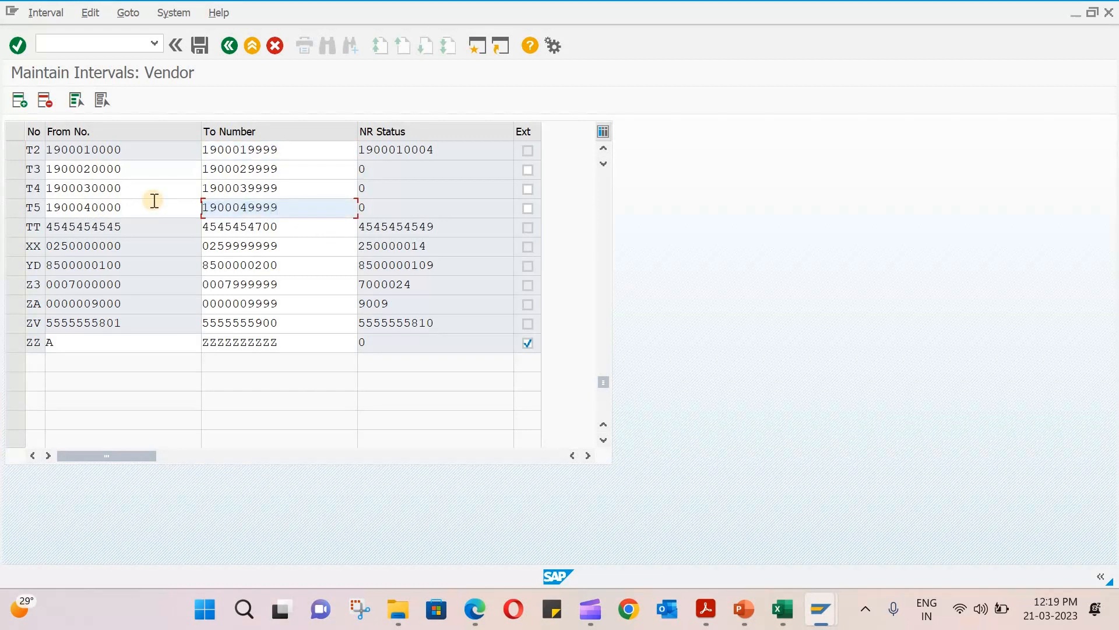
click(23, 107)
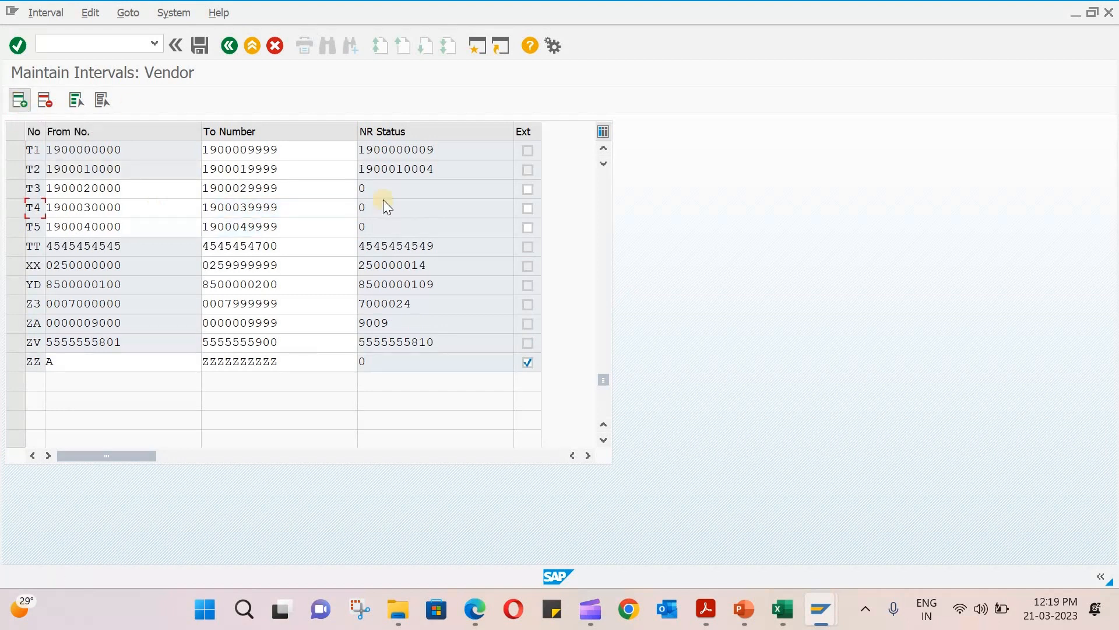
drag(601, 377, 587, 162)
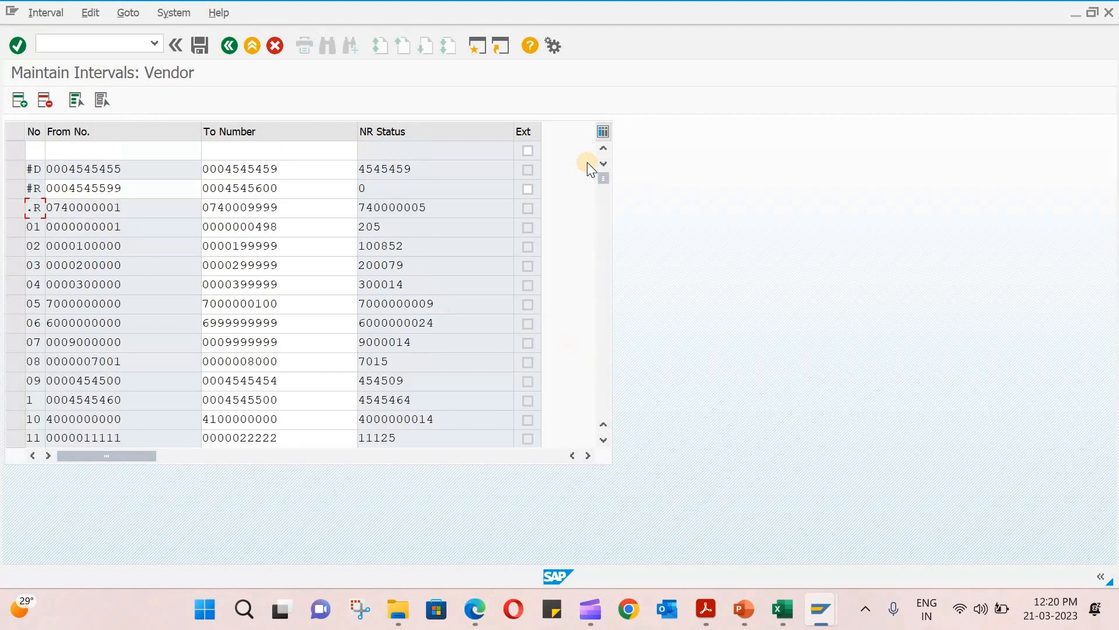
click(37, 153)
text(1900049999)
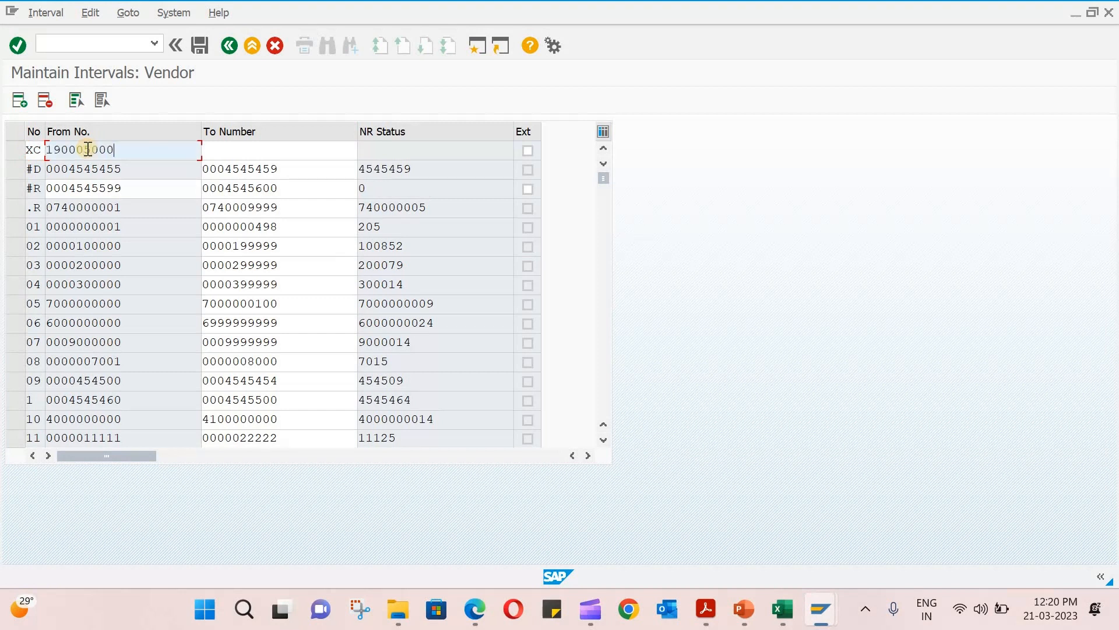
click(216, 148)
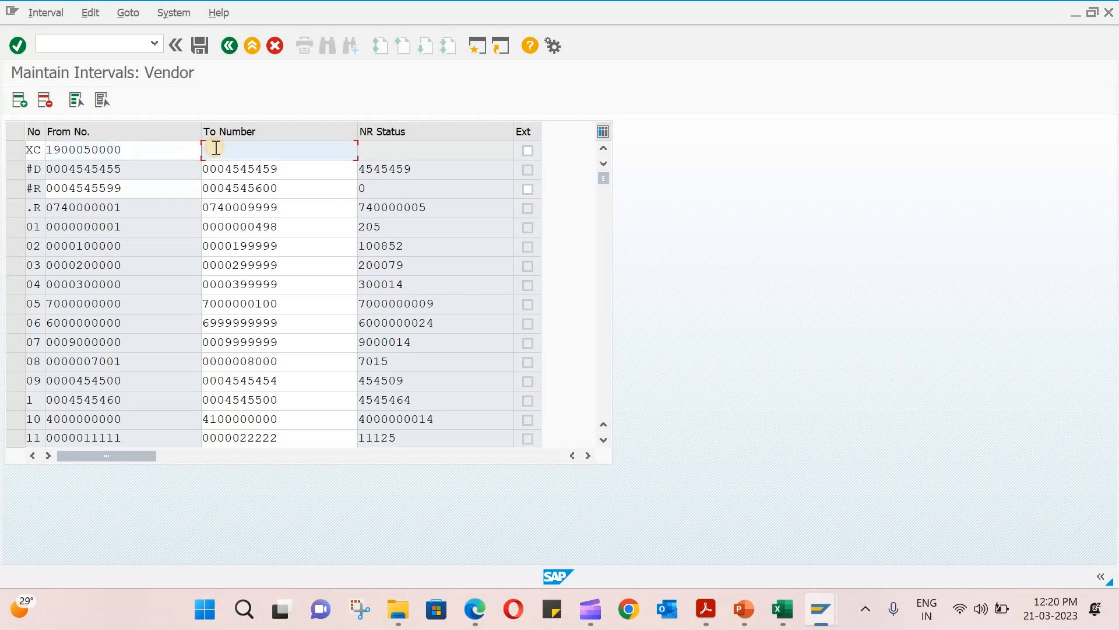
key(ctrl+v)
key(BackSpace)
key(BackSpace)
text(05500)
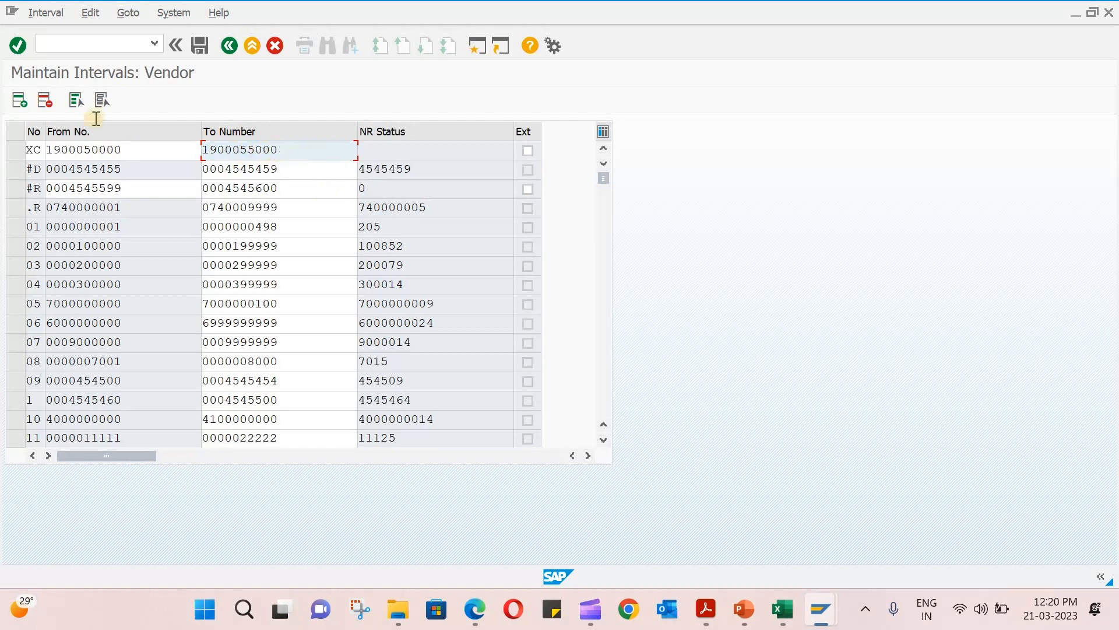
click(204, 44)
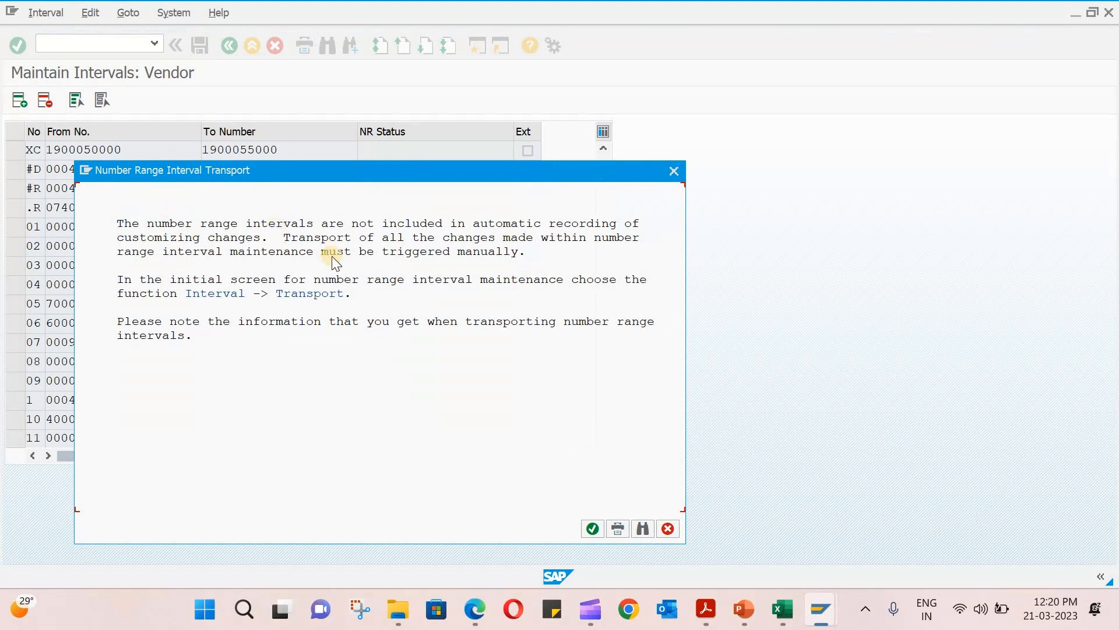
click(595, 529)
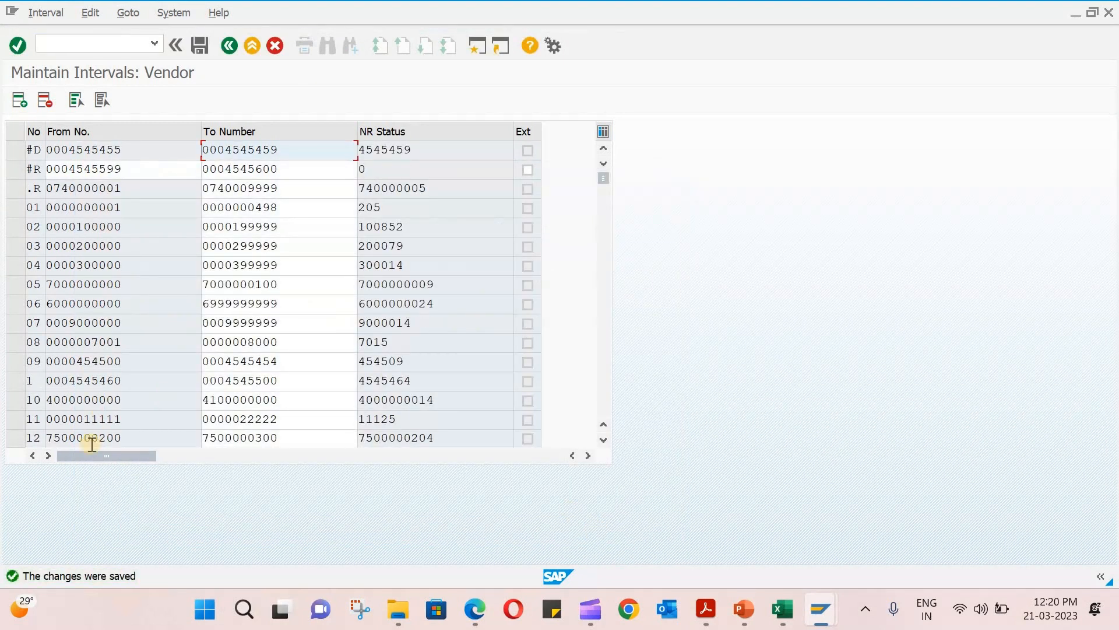
- Locate interval XC in the saved list and return to the implementation guide
drag(606, 253, 610, 376)
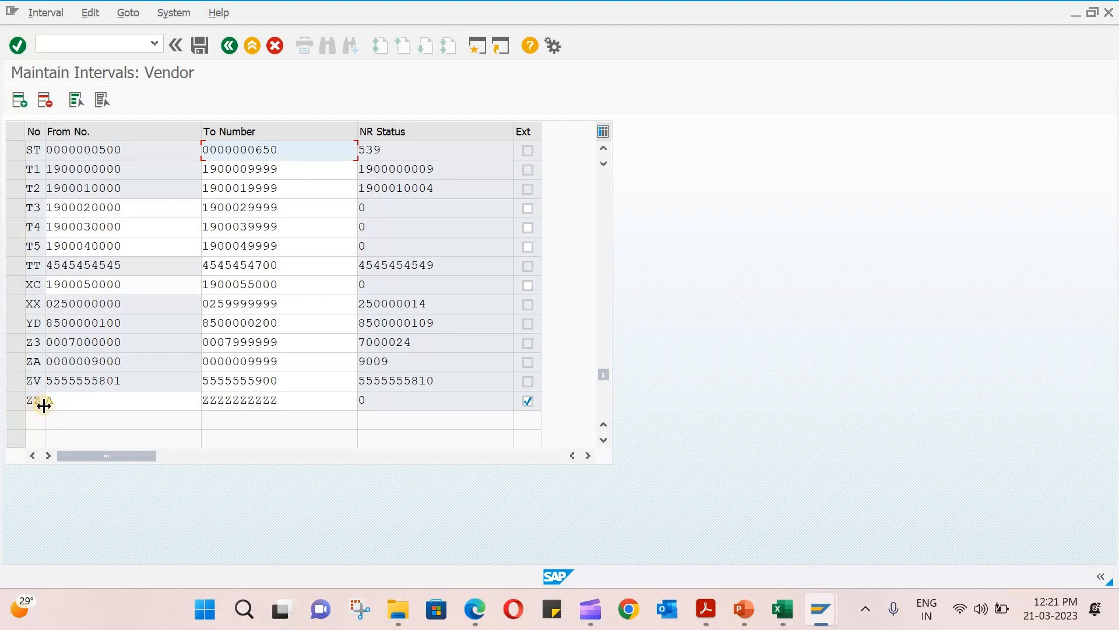
click(229, 45)
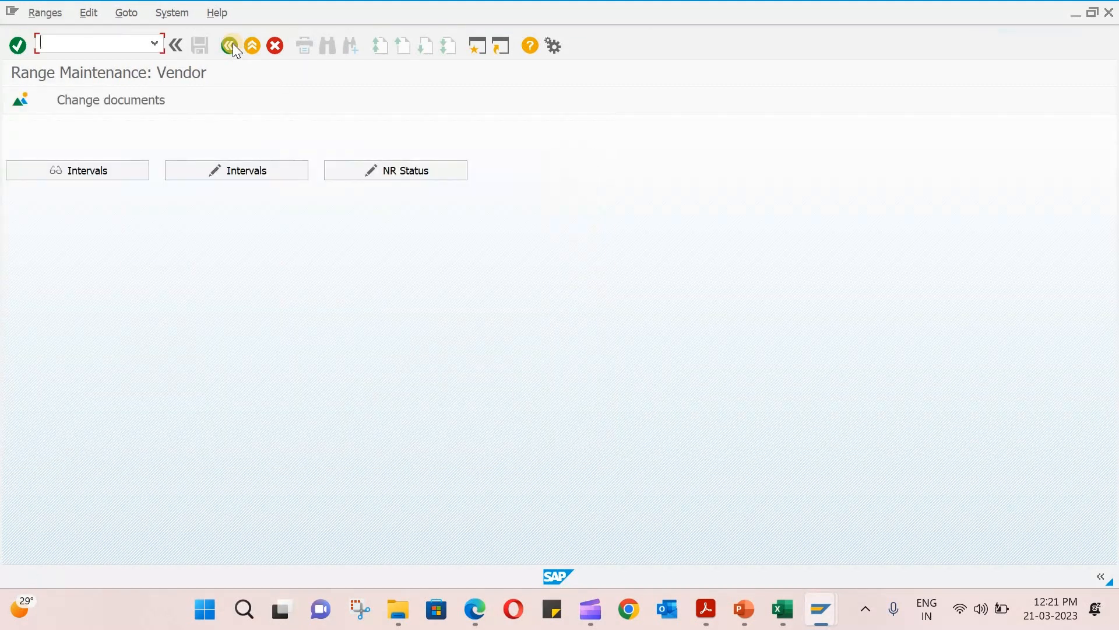
click(230, 45)
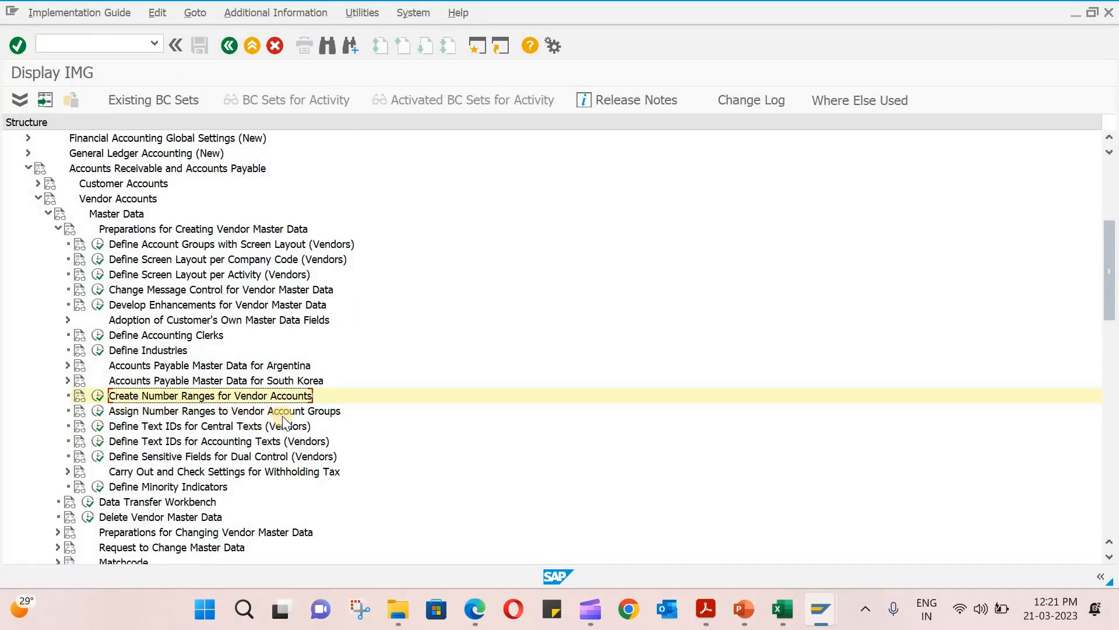
- Open Assign Number Ranges to Vendor Account Groups and look for account group ZALV in the position value list
click(98, 411)
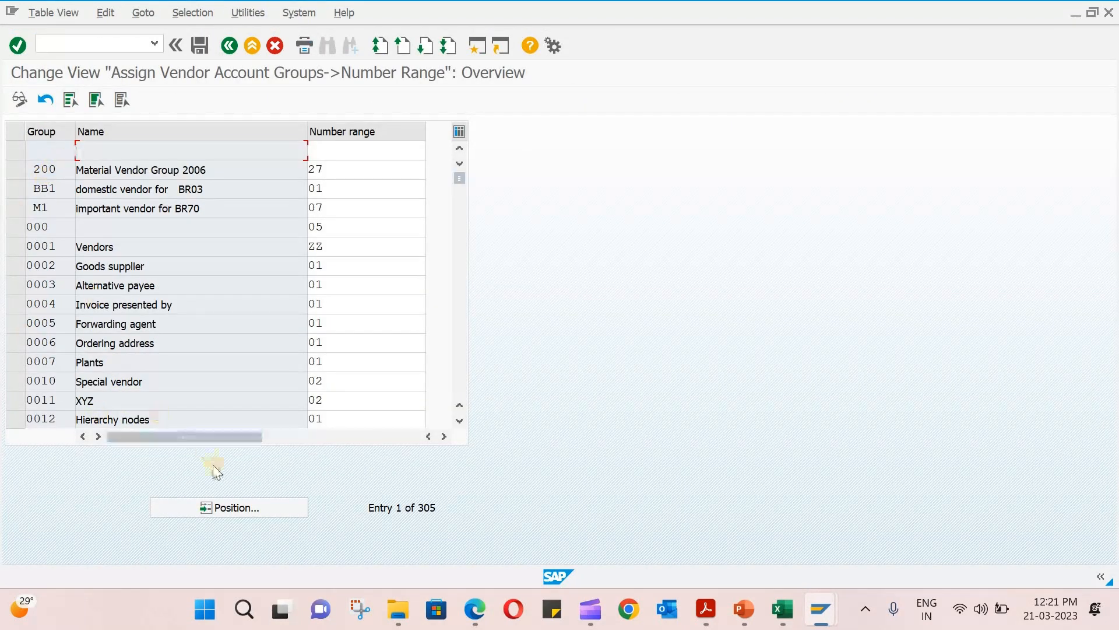
click(225, 502)
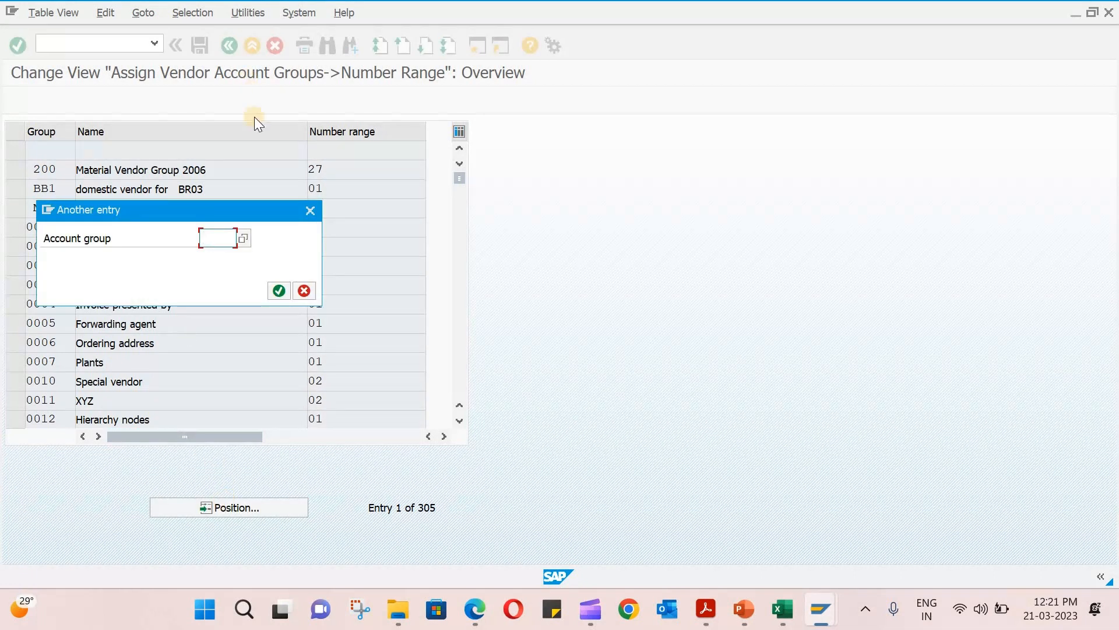
click(244, 236)
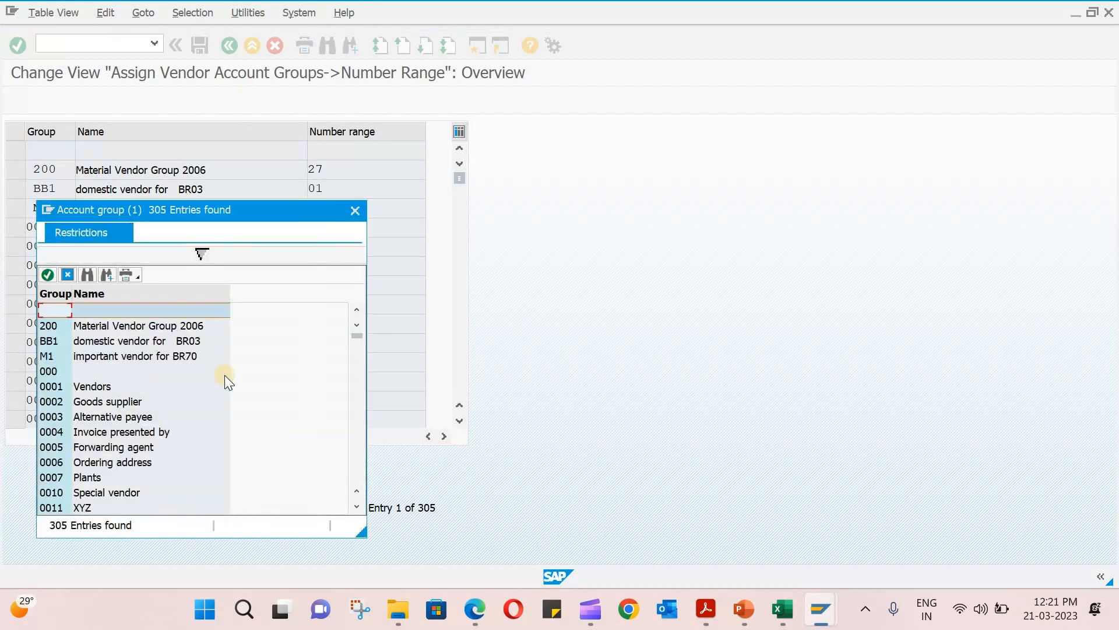
scroll(225, 376, down, 20)
scroll(225, 376, down, 15)
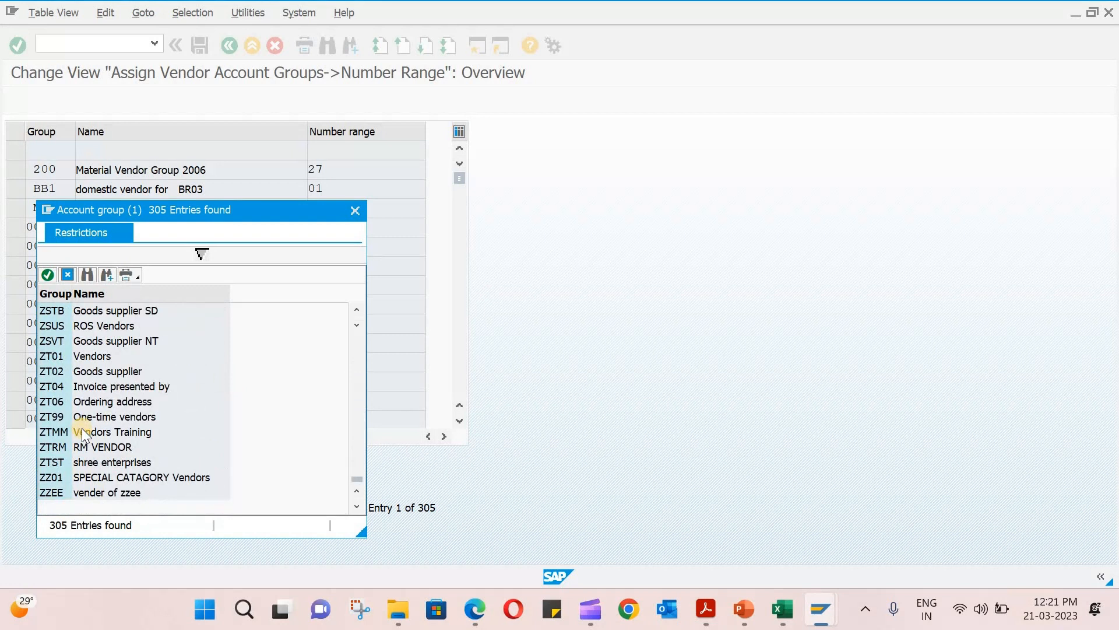
scroll(82, 430, up, 2)
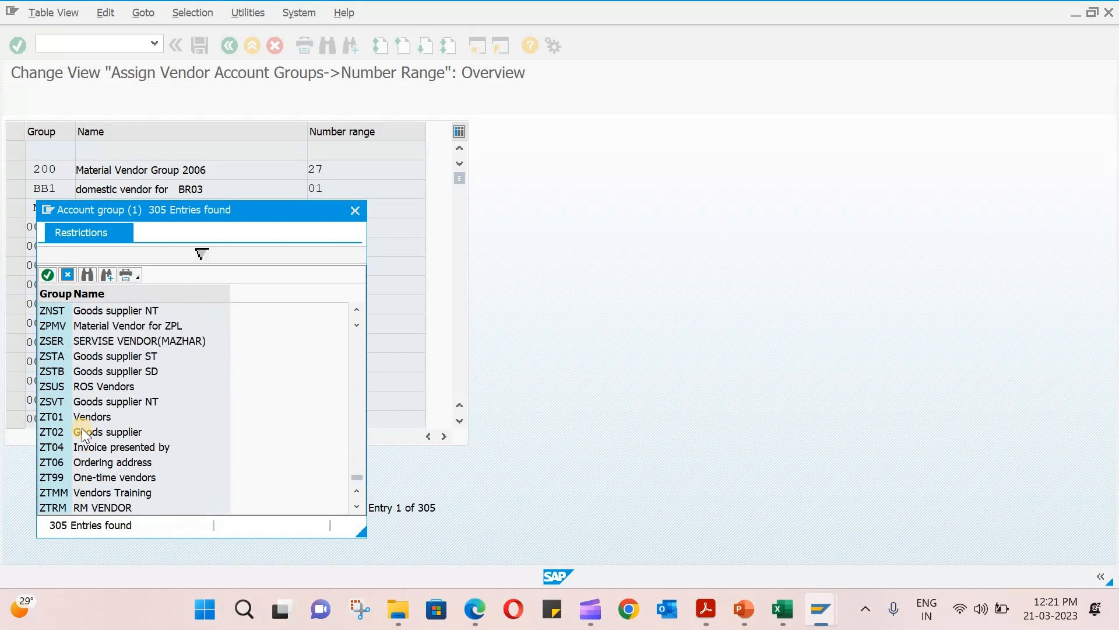
scroll(84, 435, up, 5)
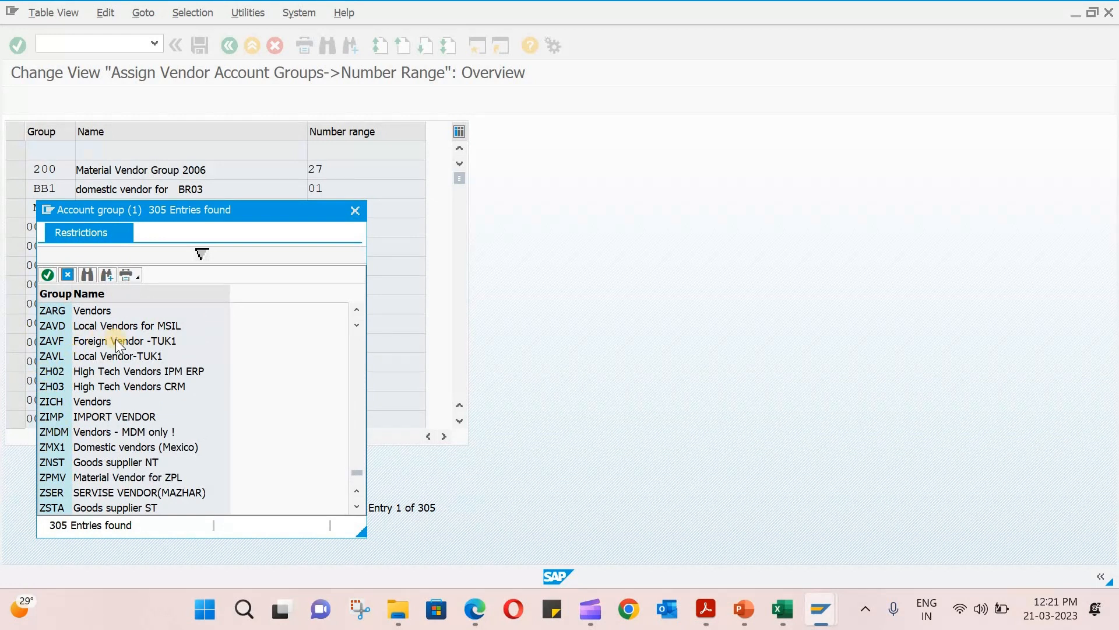
scroll(119, 344, up, 1)
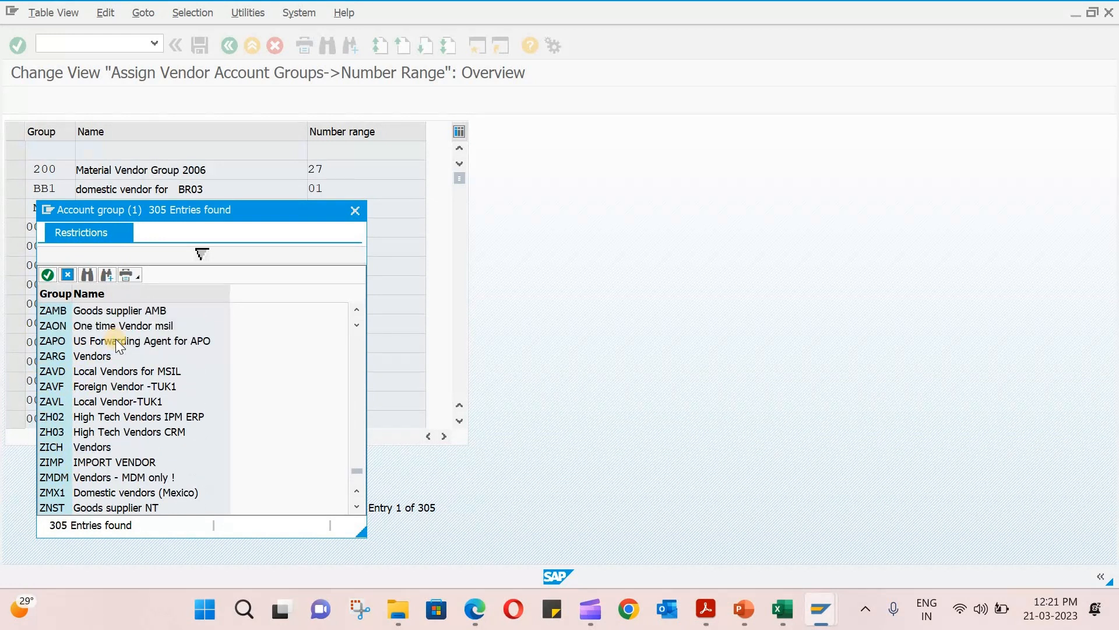
scroll(118, 342, up, 2)
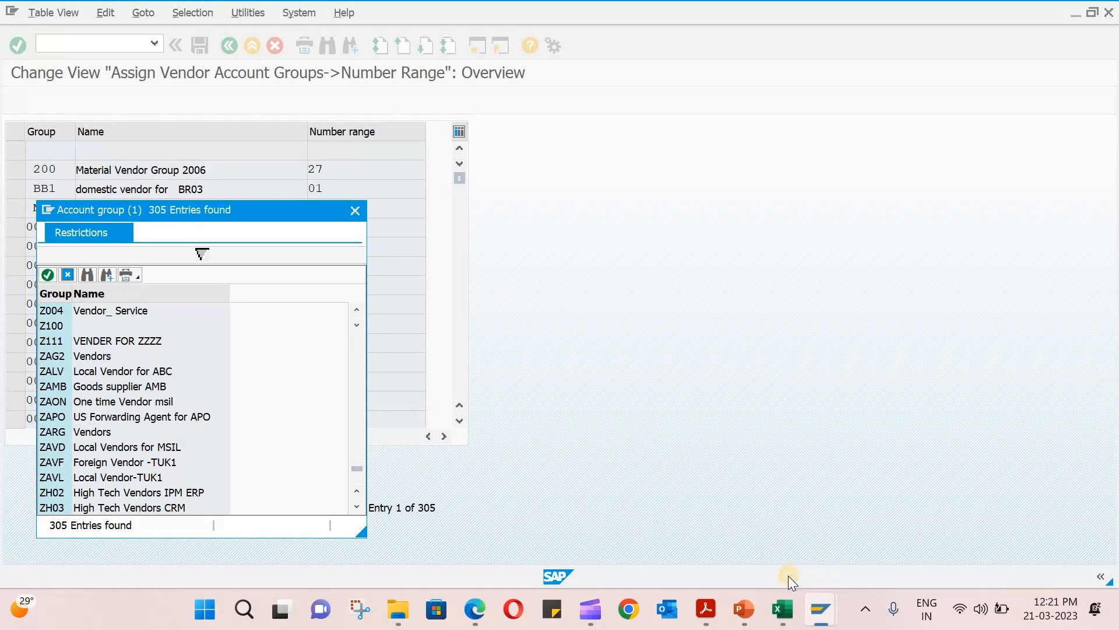
- Check the vendor account group code in the ORG.xlsx workbook in Excel, and position the SAP assignment list at ZALV
click(785, 612)
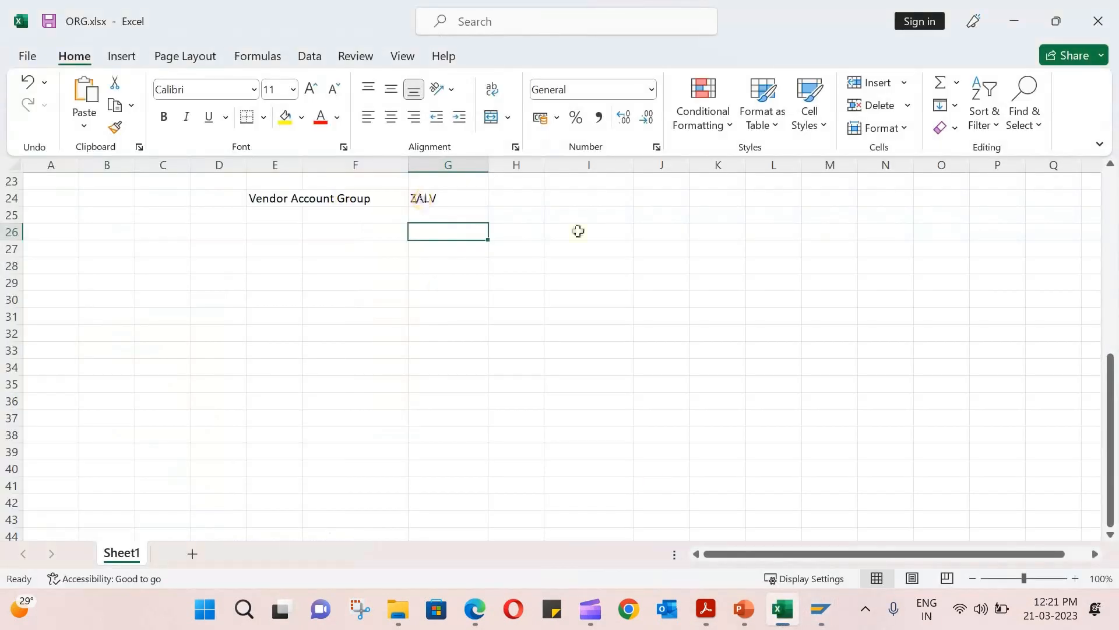
click(821, 612)
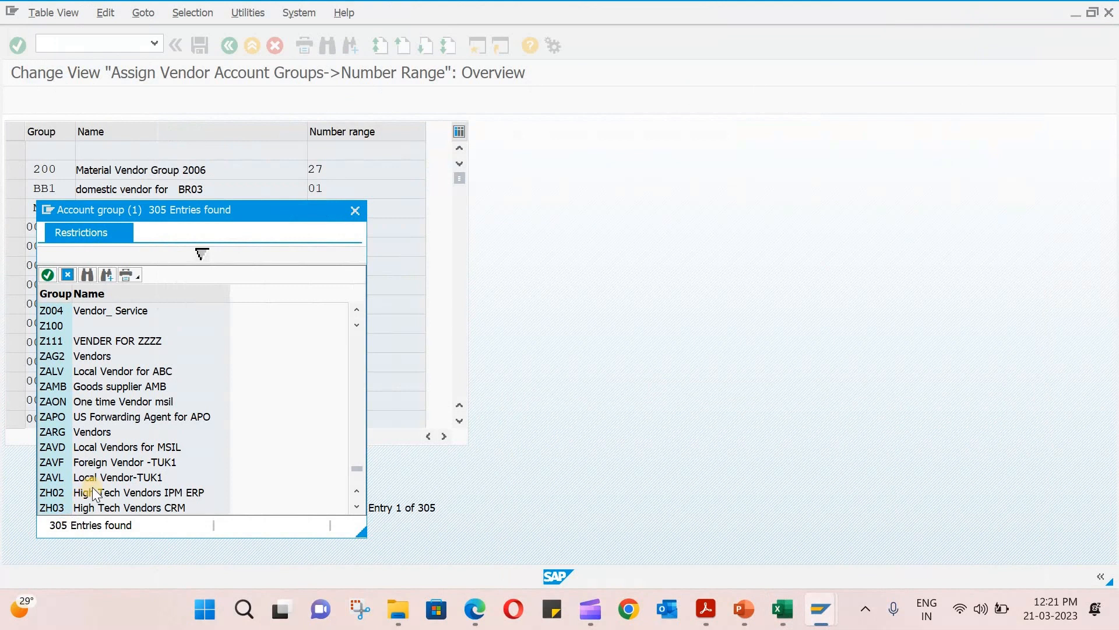
double_click(56, 371)
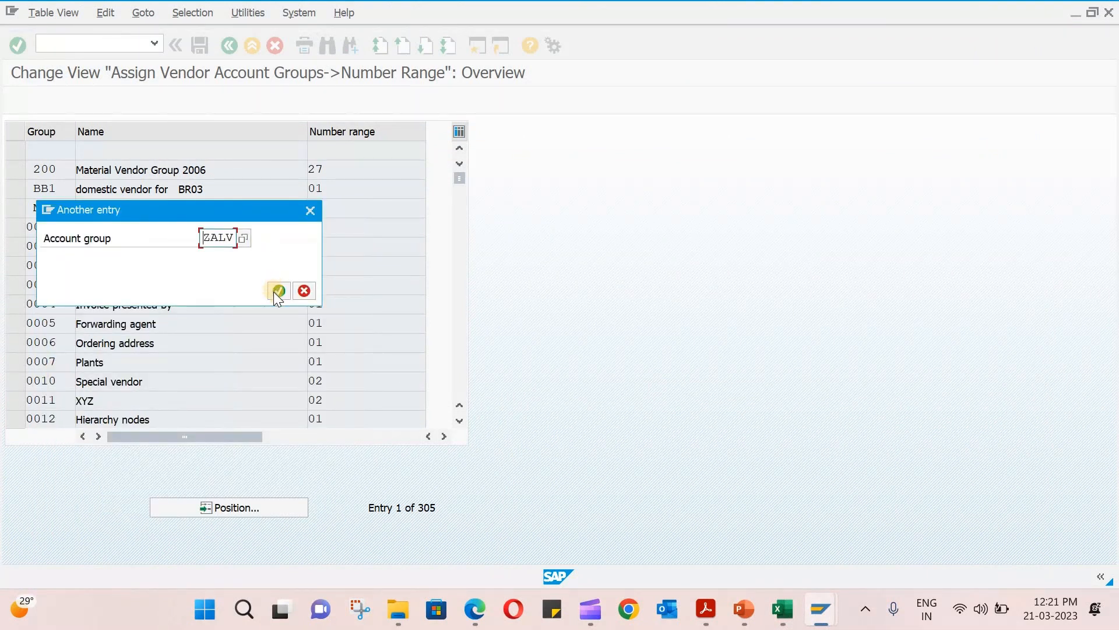
click(278, 290)
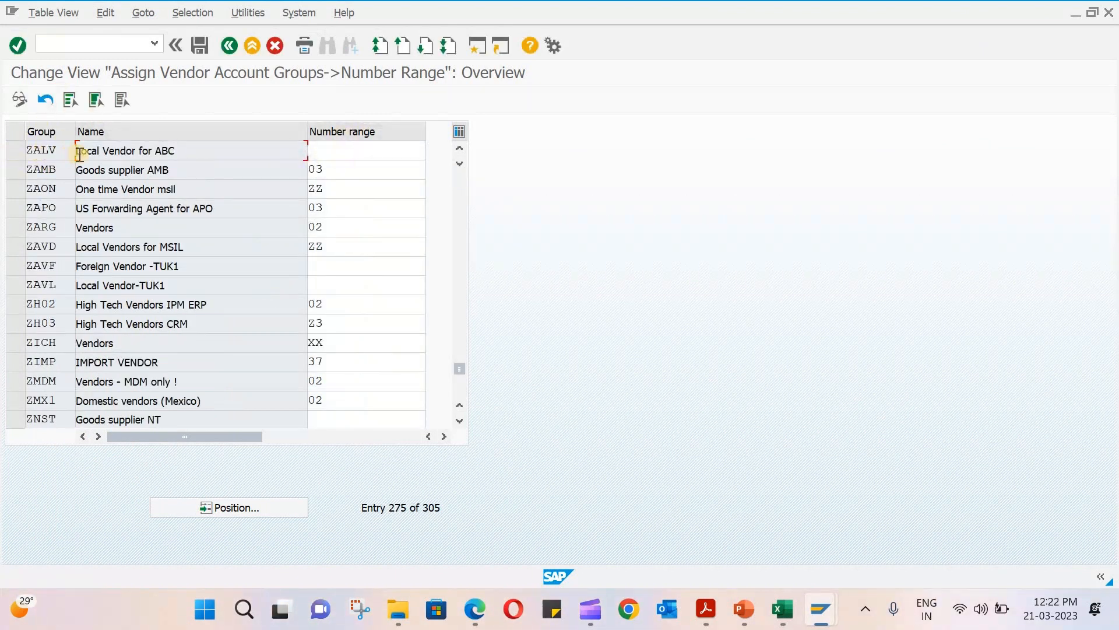
- Assign number range ZZ to account group ZALV and save it under the proposed customizing request, returning to the implementation guide
click(394, 147)
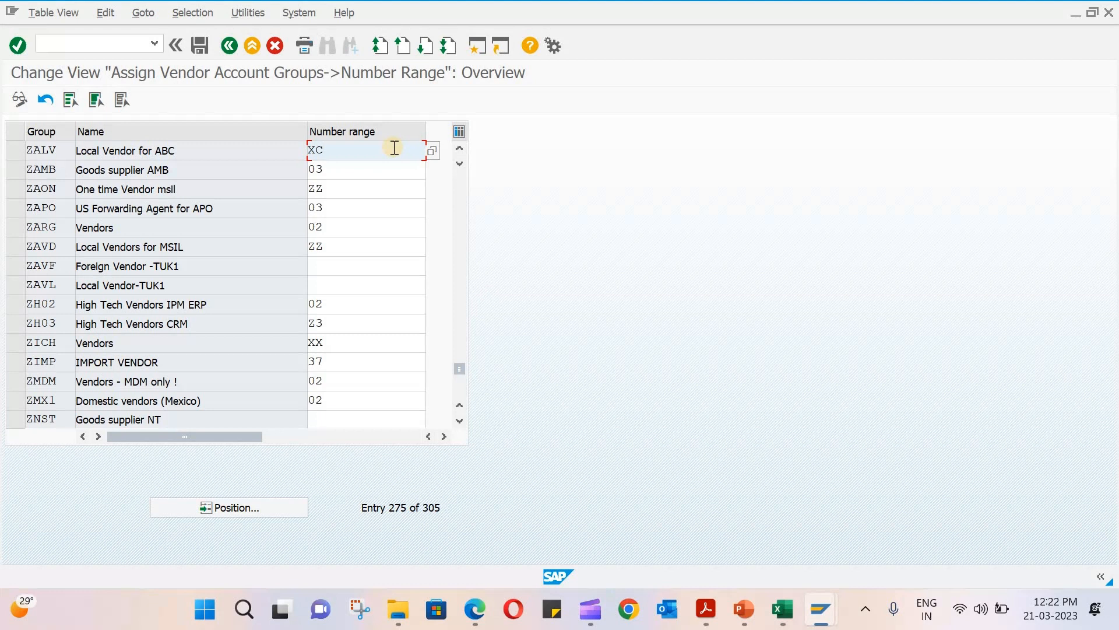
key(BackSpace)
key(BackSpace)
text(ZZ)
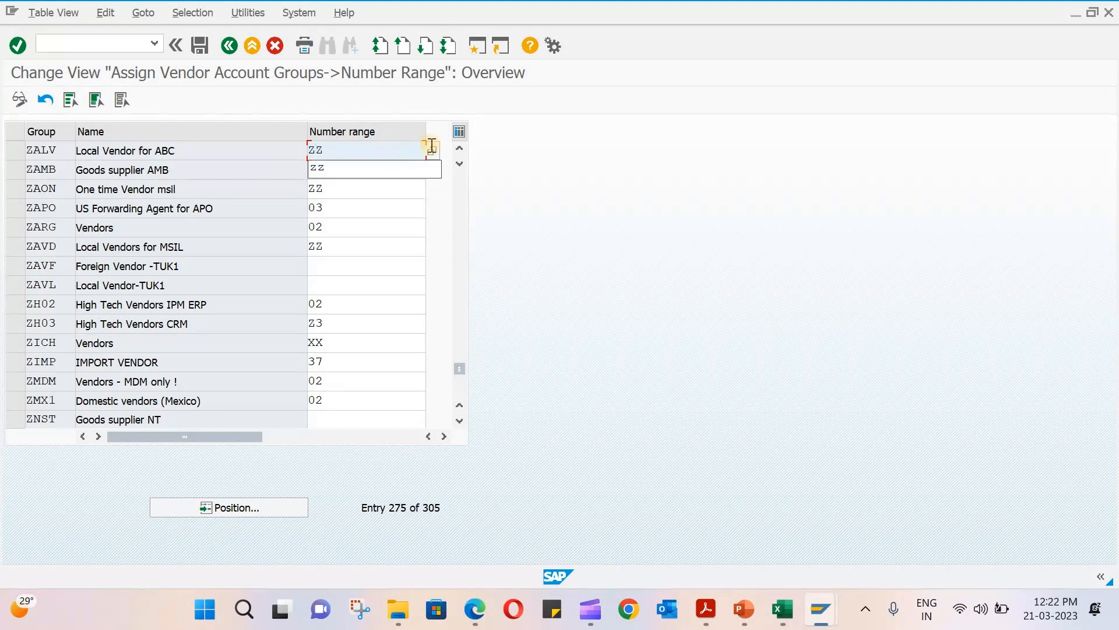
key(Escape)
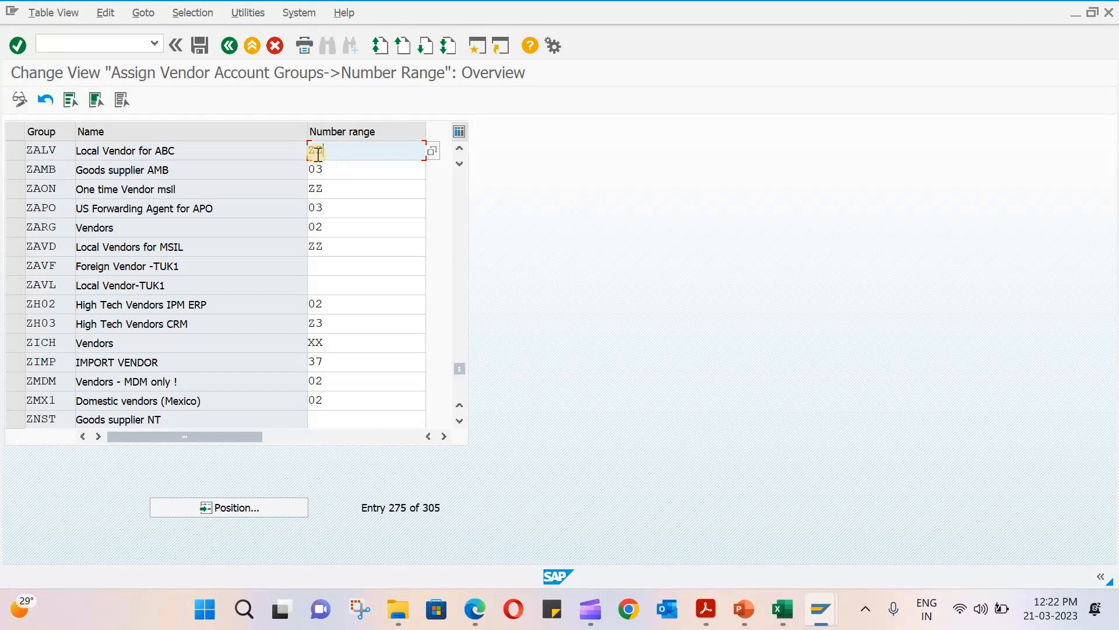
click(200, 46)
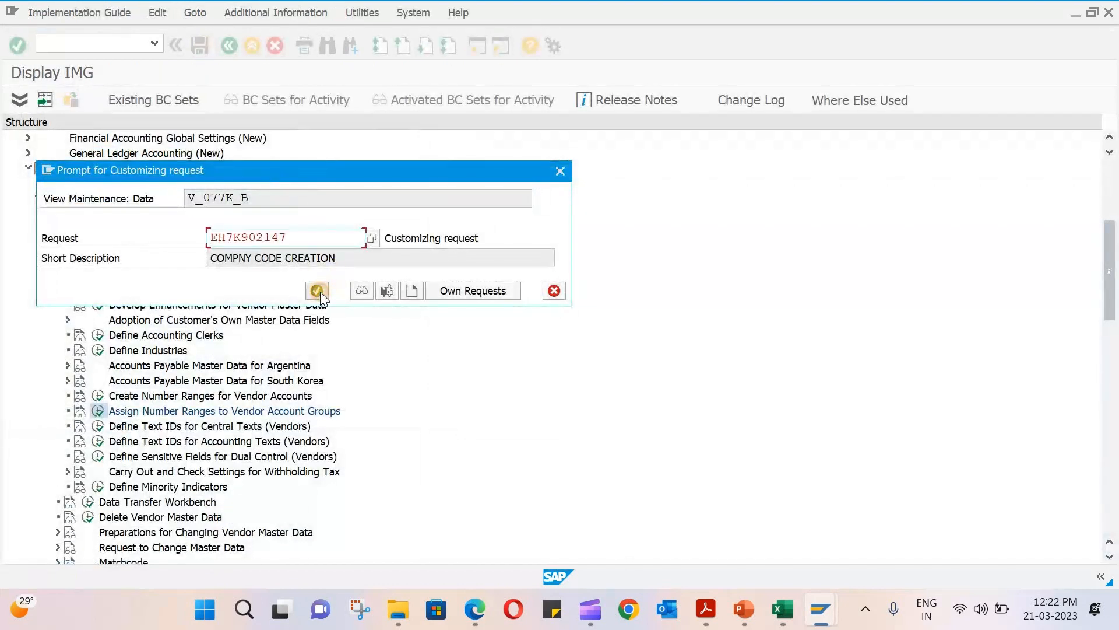
click(319, 291)
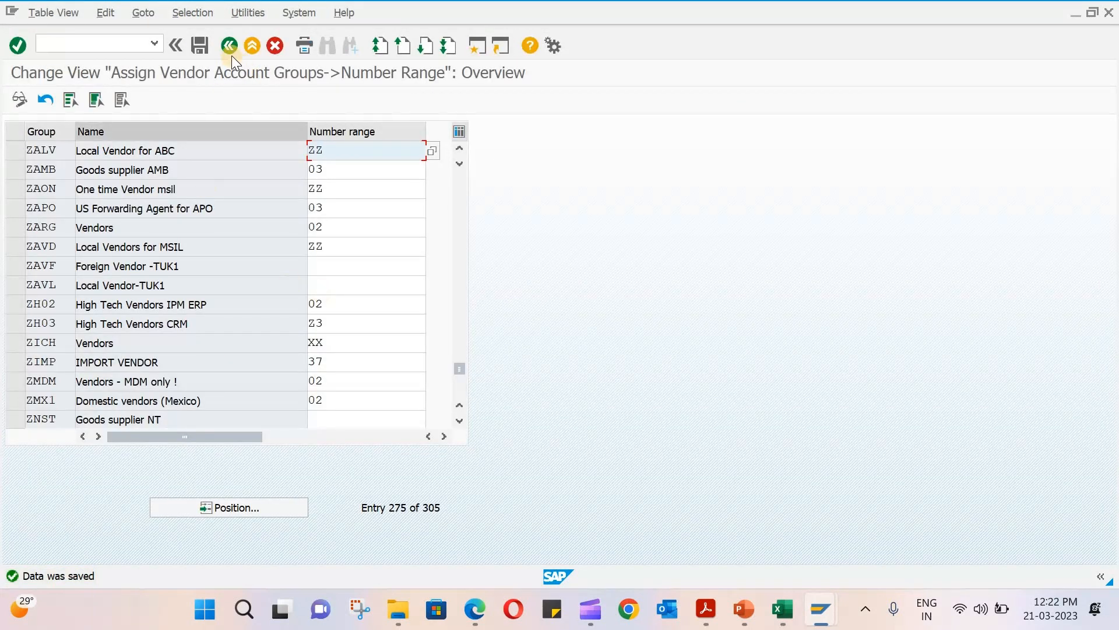
click(232, 43)
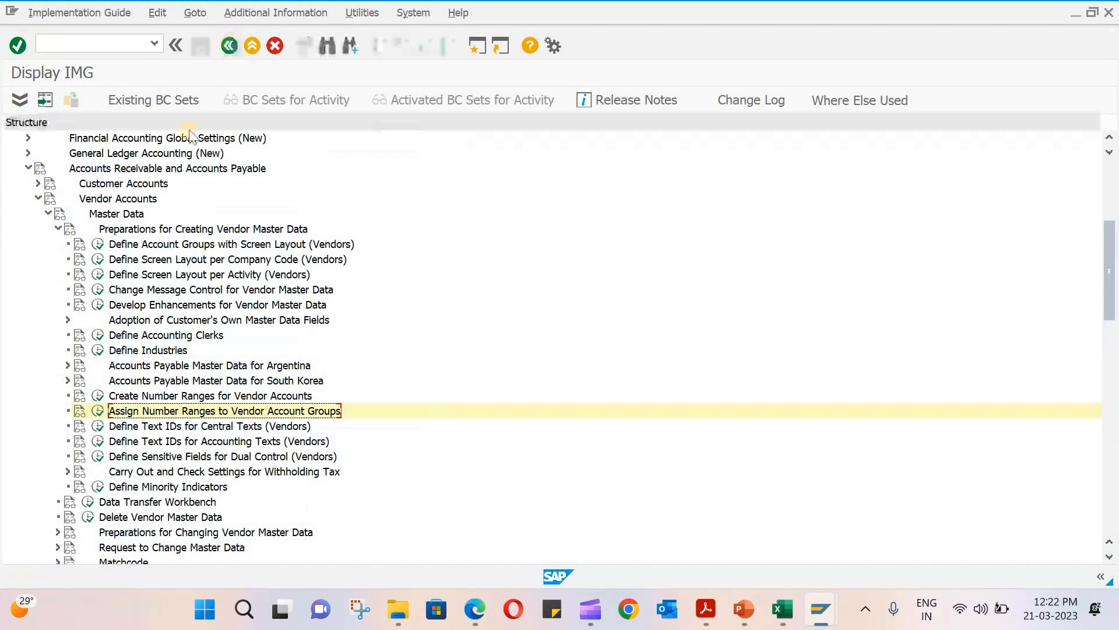
- Add a new vendor account group ZAFV with the meaning "Foreign Vendor for ABC" under Define Account Groups with Screen Layout (Vendors)
click(99, 243)
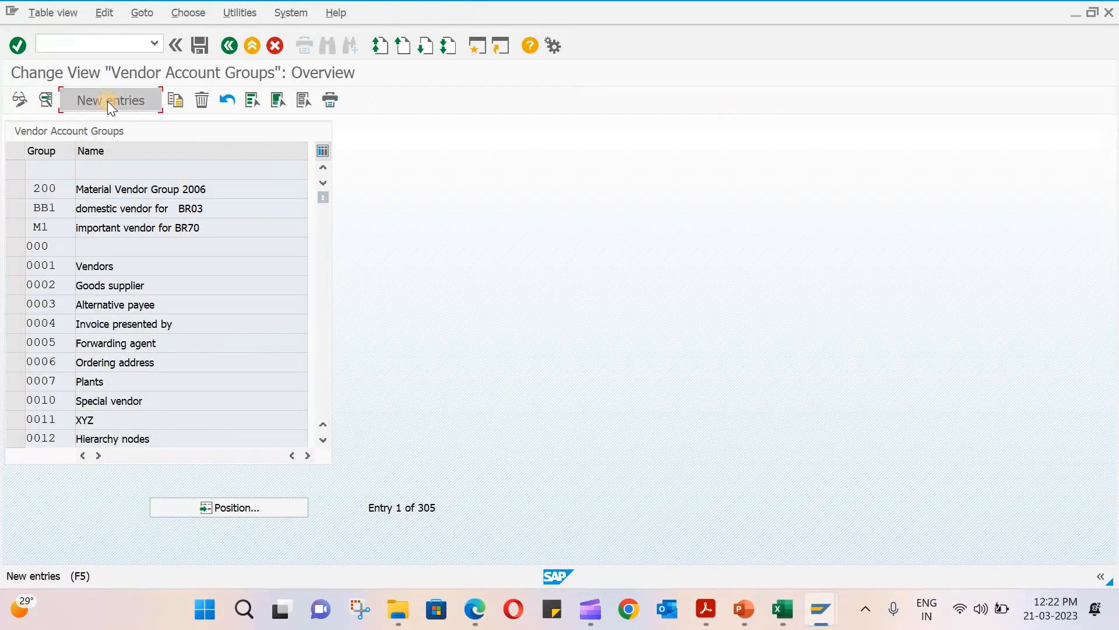
click(107, 101)
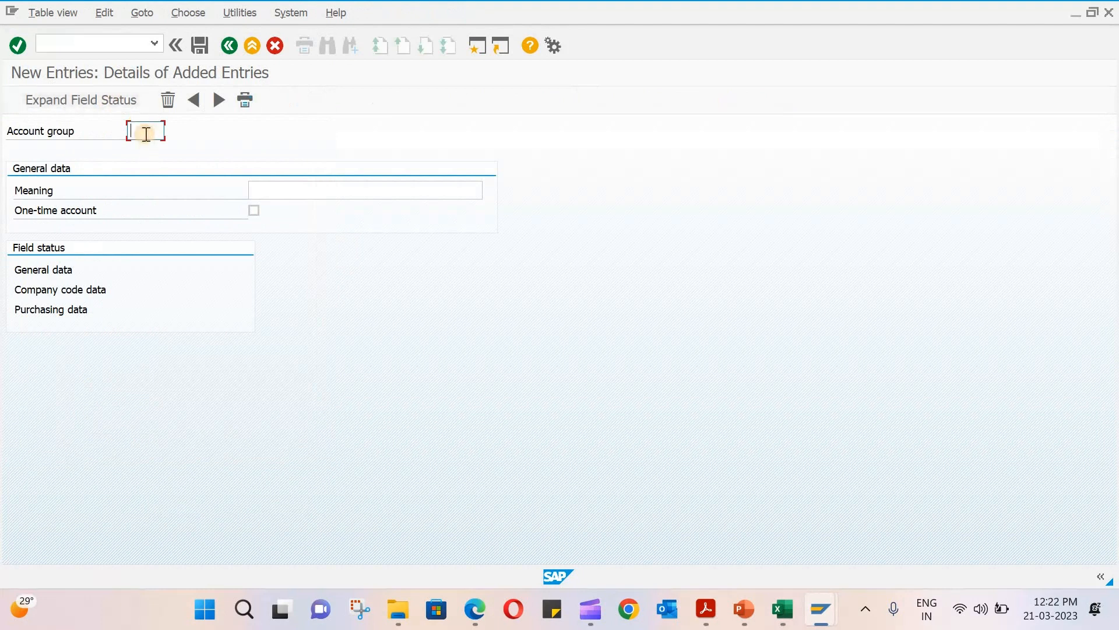
text(ZAFV)
click(262, 184)
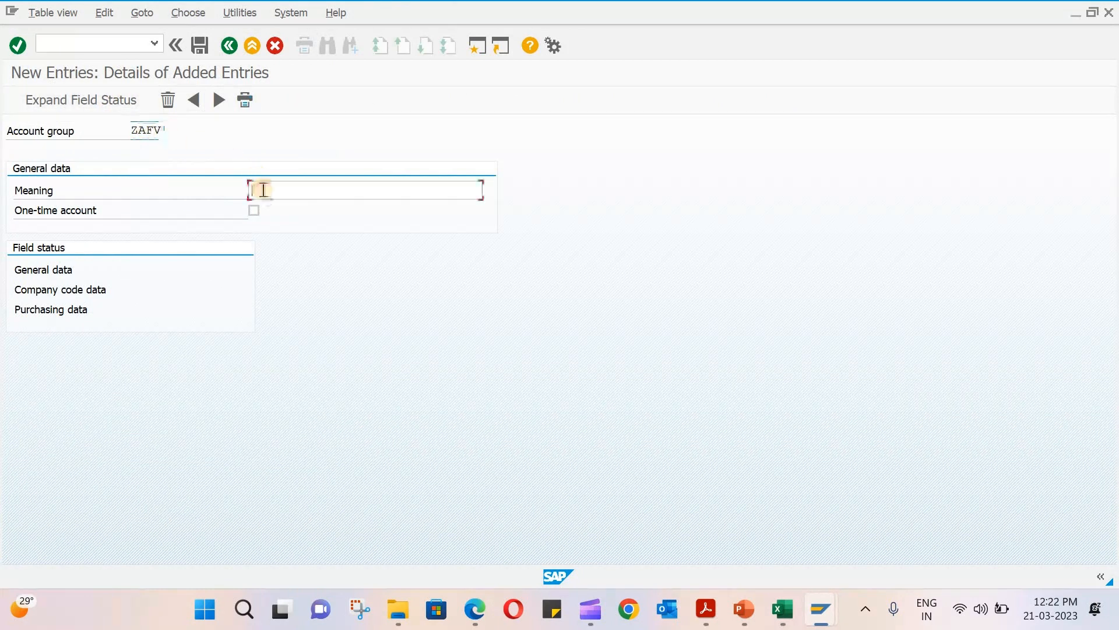
text(Foreign)
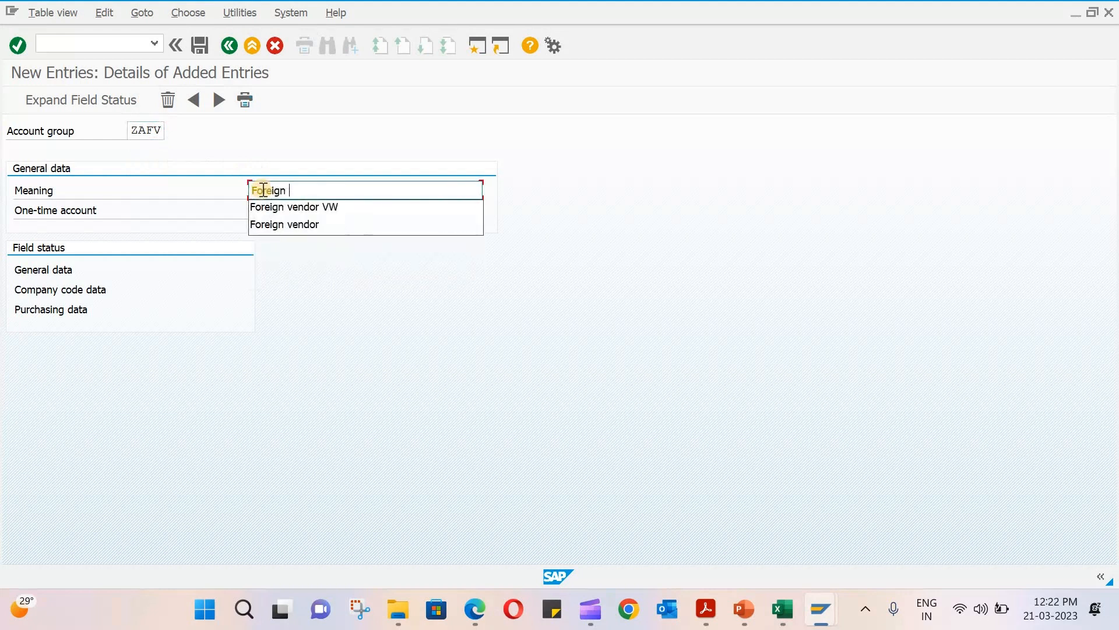
text( Vendor for ABC)
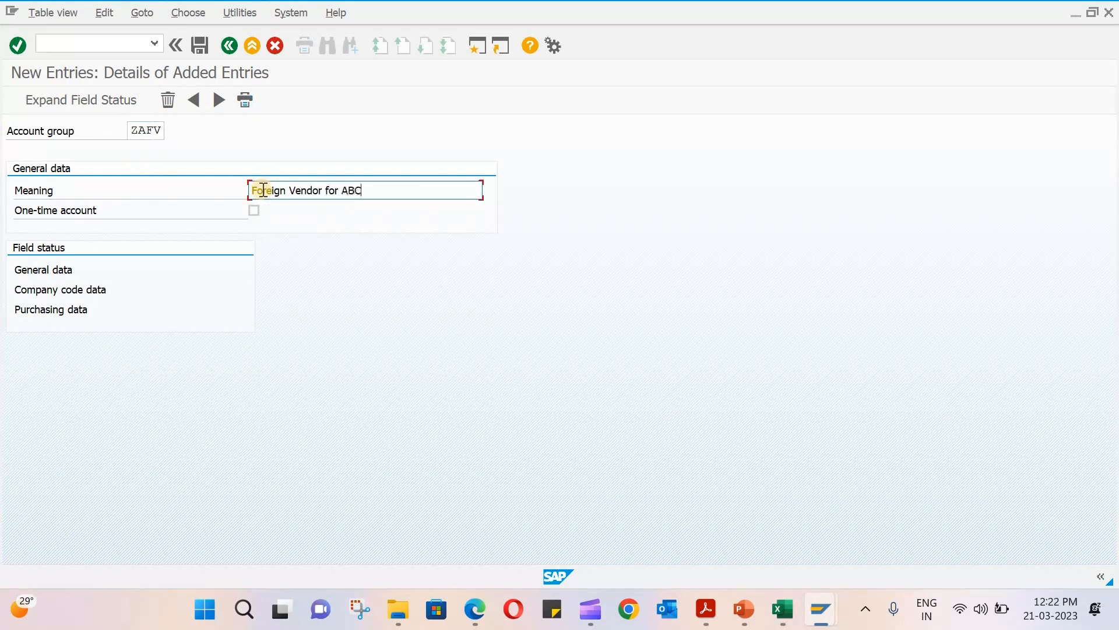
- Save account group ZAFV under the proposed customizing request and return to the implementation guide
click(200, 45)
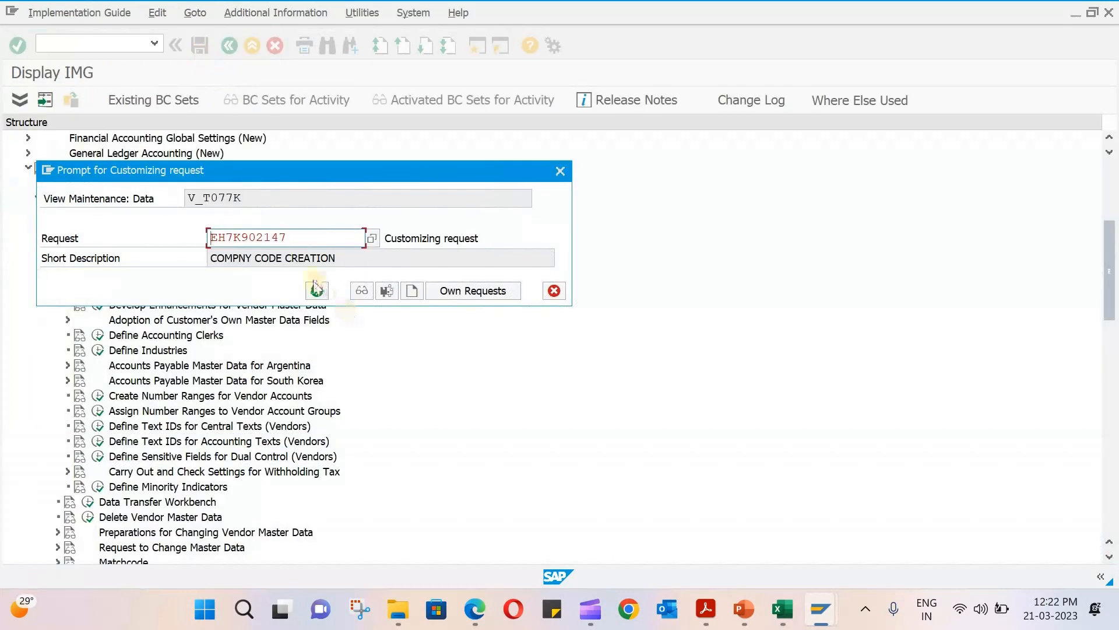
click(316, 290)
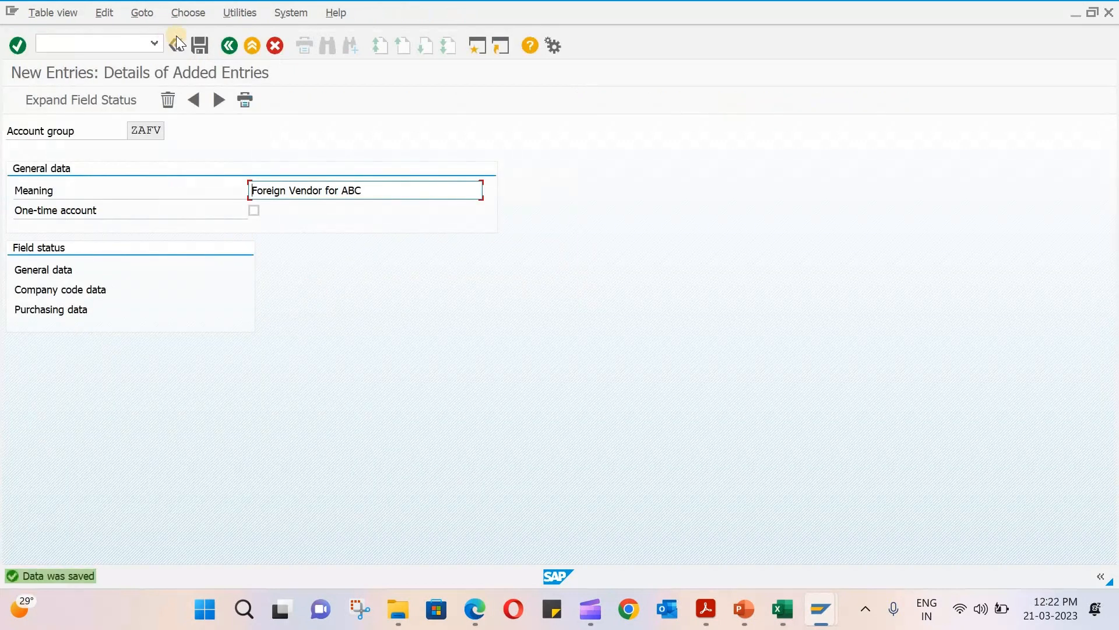
click(236, 44)
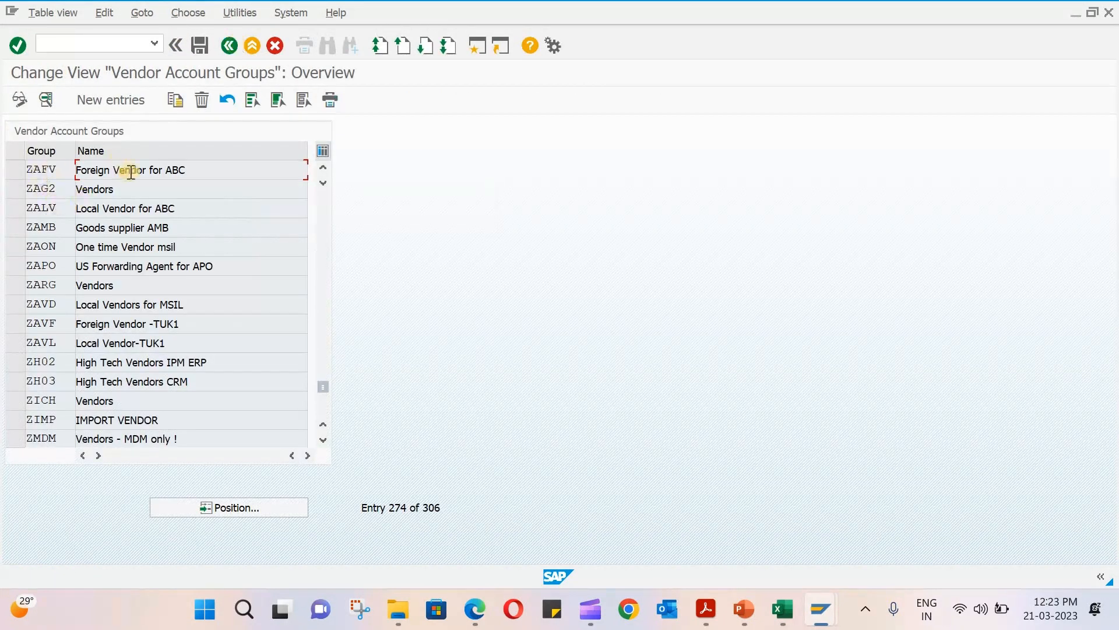
click(232, 46)
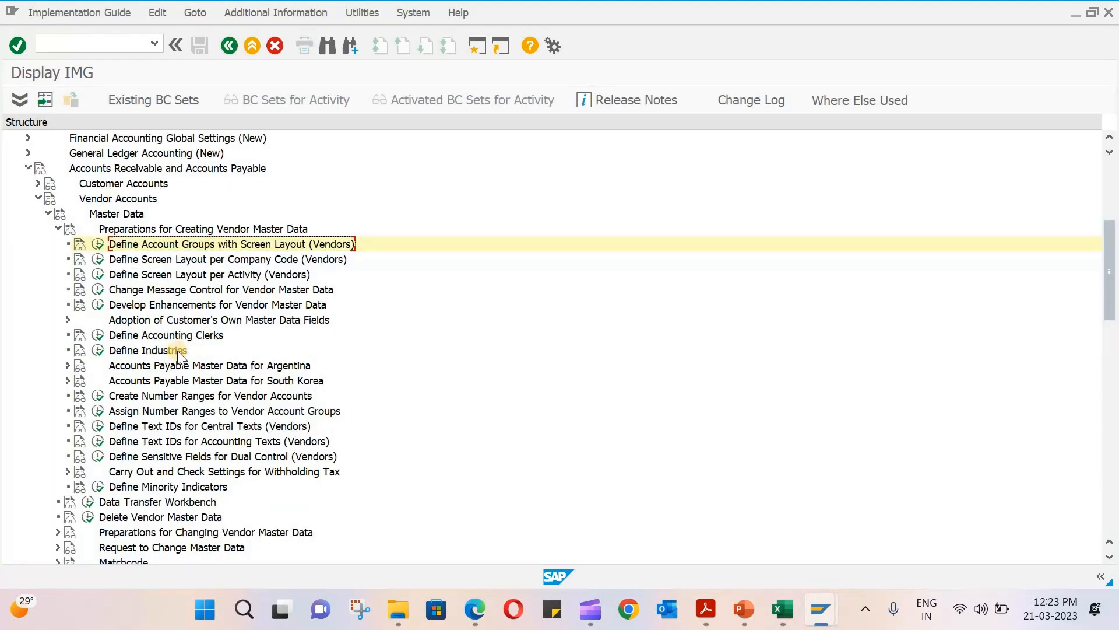
- Reopen Assign Number Ranges to Vendor Account Groups and position the list at account group ZAFV
click(98, 397)
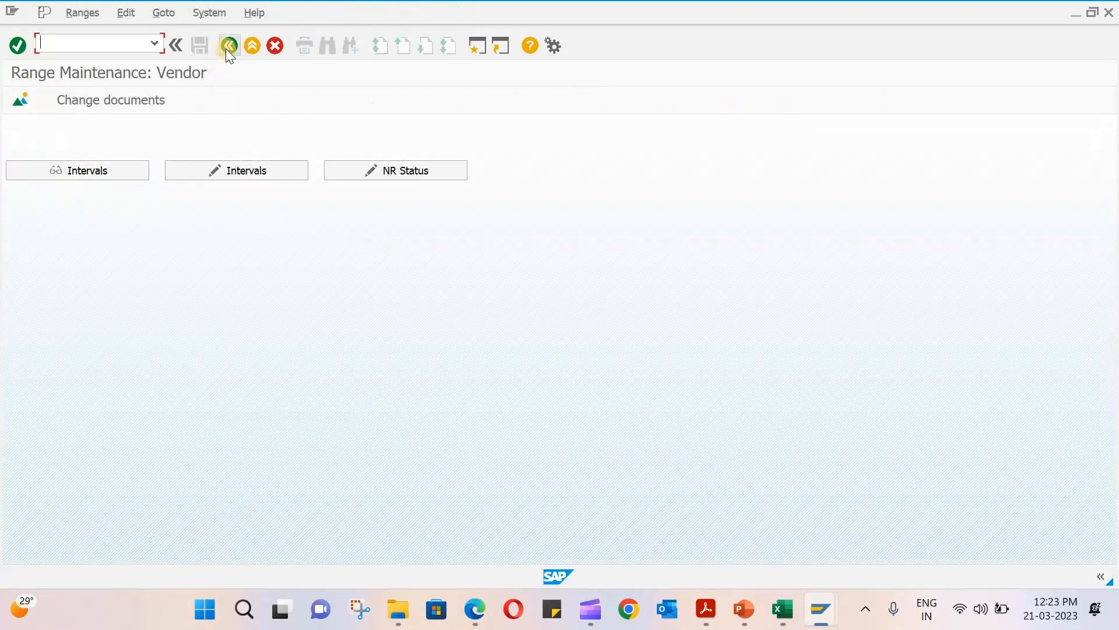
click(228, 47)
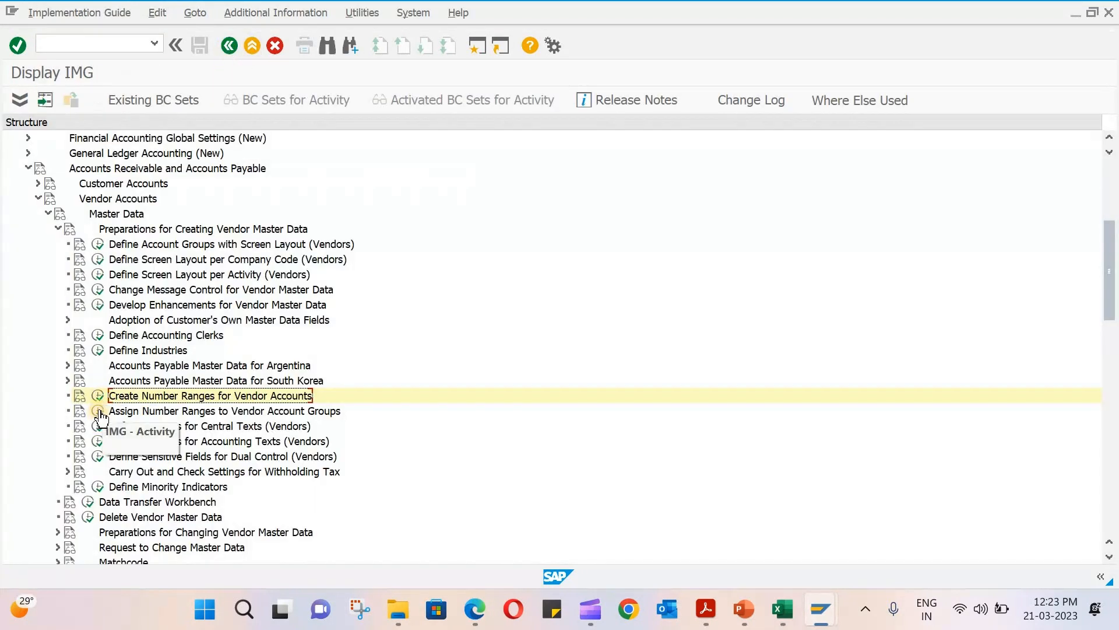
click(98, 412)
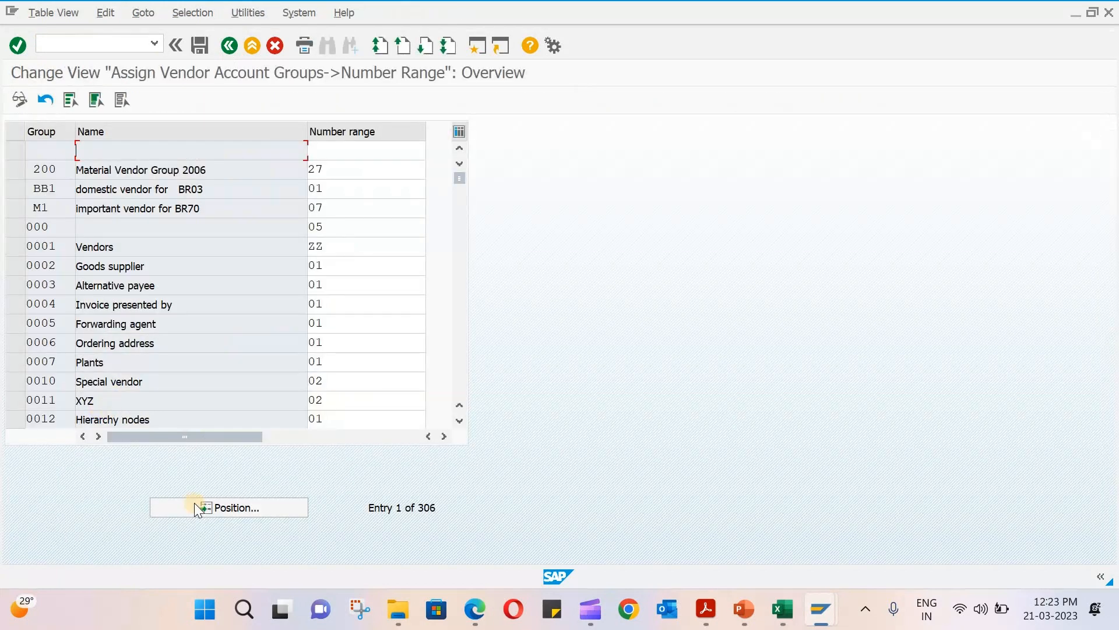
click(235, 509)
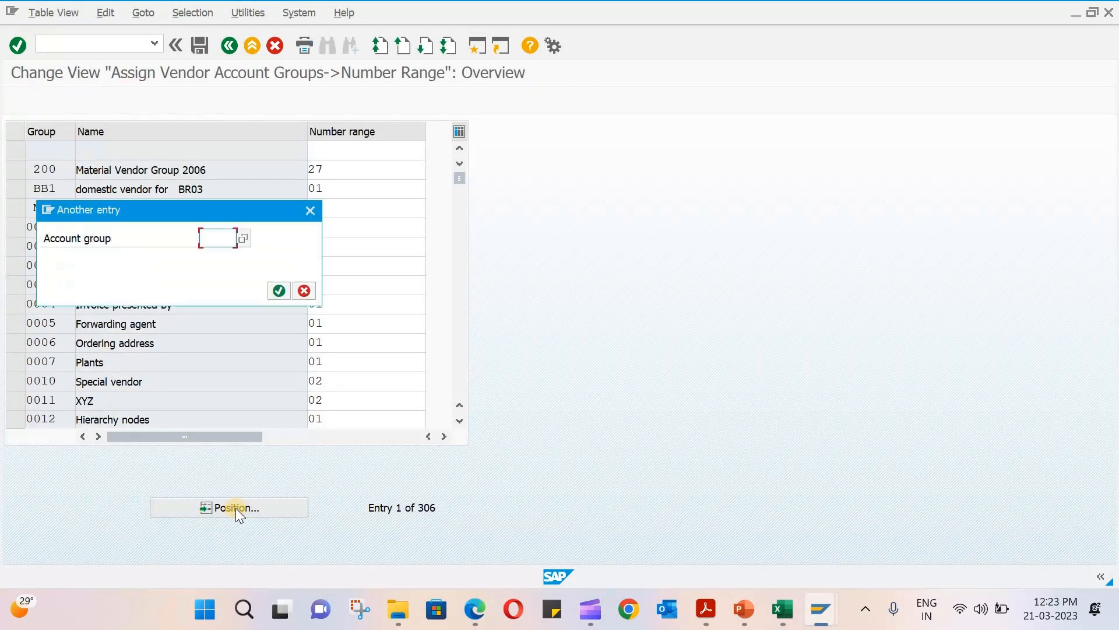
text(ZAFV)
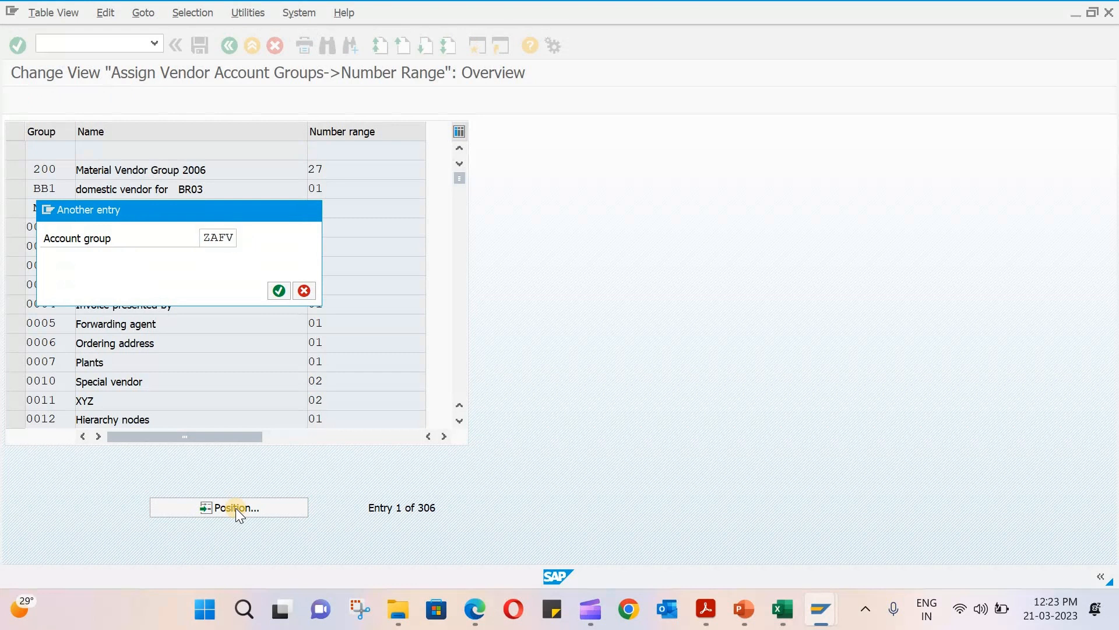
key(Return)
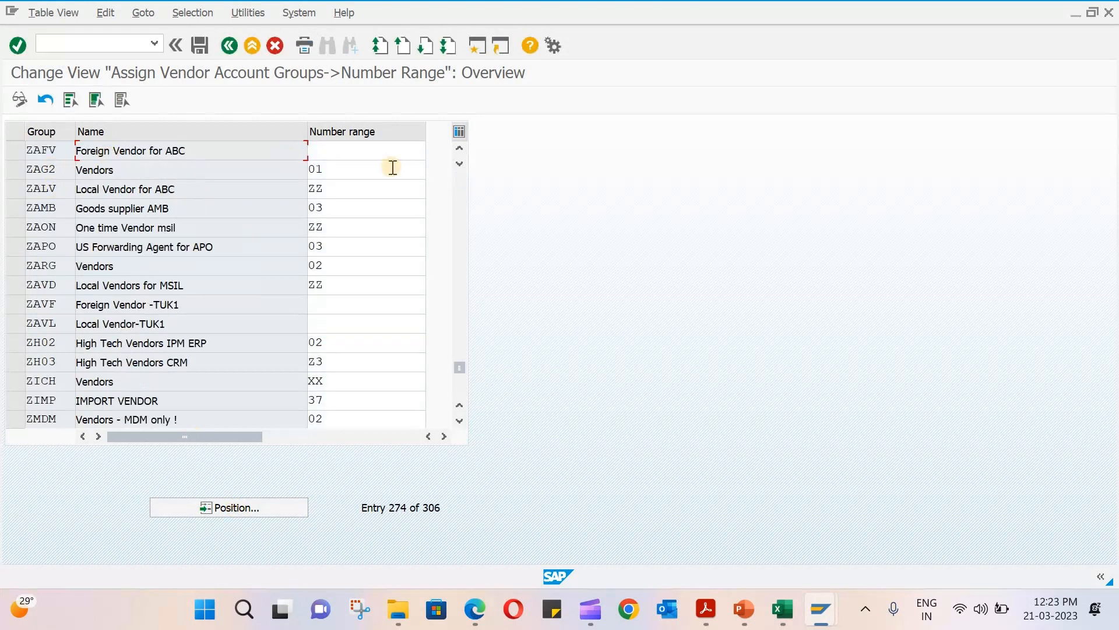
- Assign number range XC to account group ZAFV and save it under the proposed customizing request
click(373, 147)
text(XC)
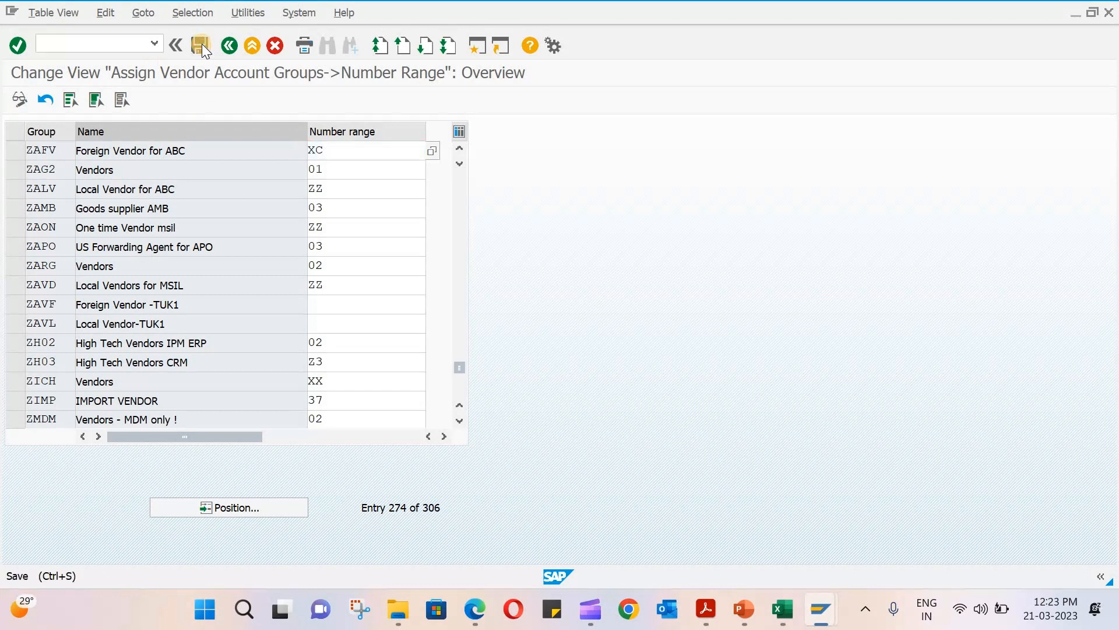
click(201, 44)
click(318, 290)
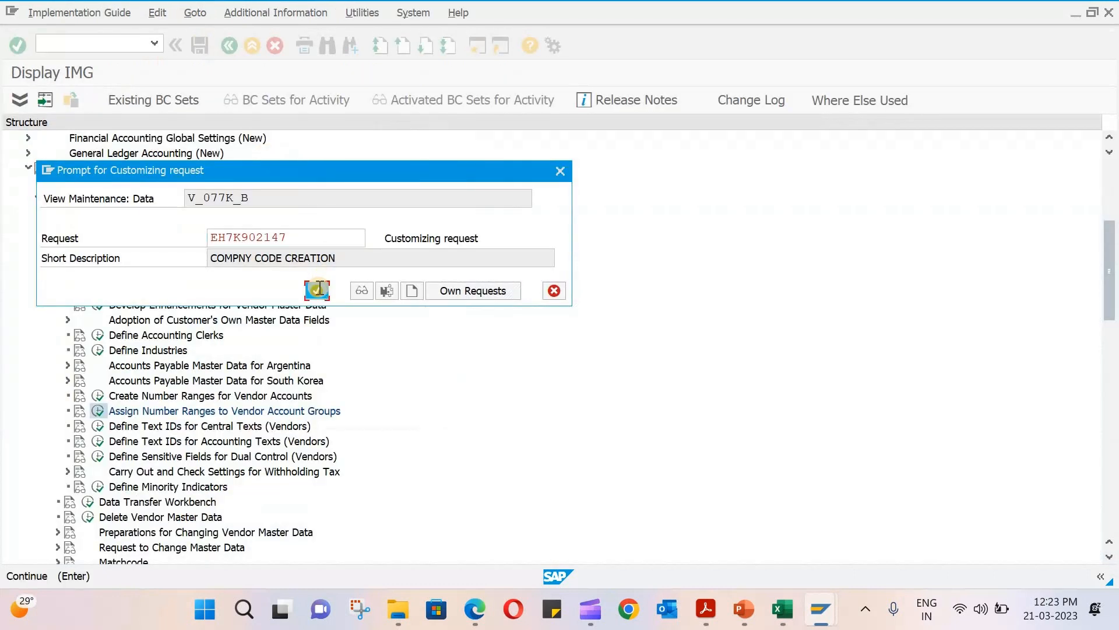
- Add a new one-time account group ZAOV with the meaning "ONE TIME VENDOR ABC" under Define Account Groups with Screen Layout (Vendors)
click(229, 45)
scroll(246, 362, down, 3)
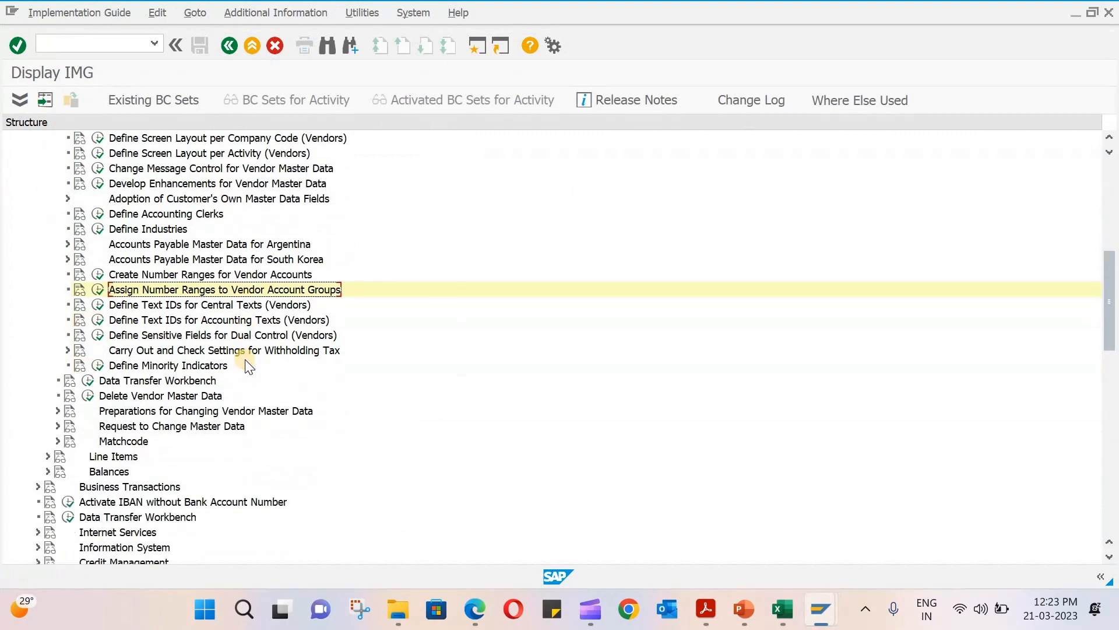
scroll(245, 359, up, 3)
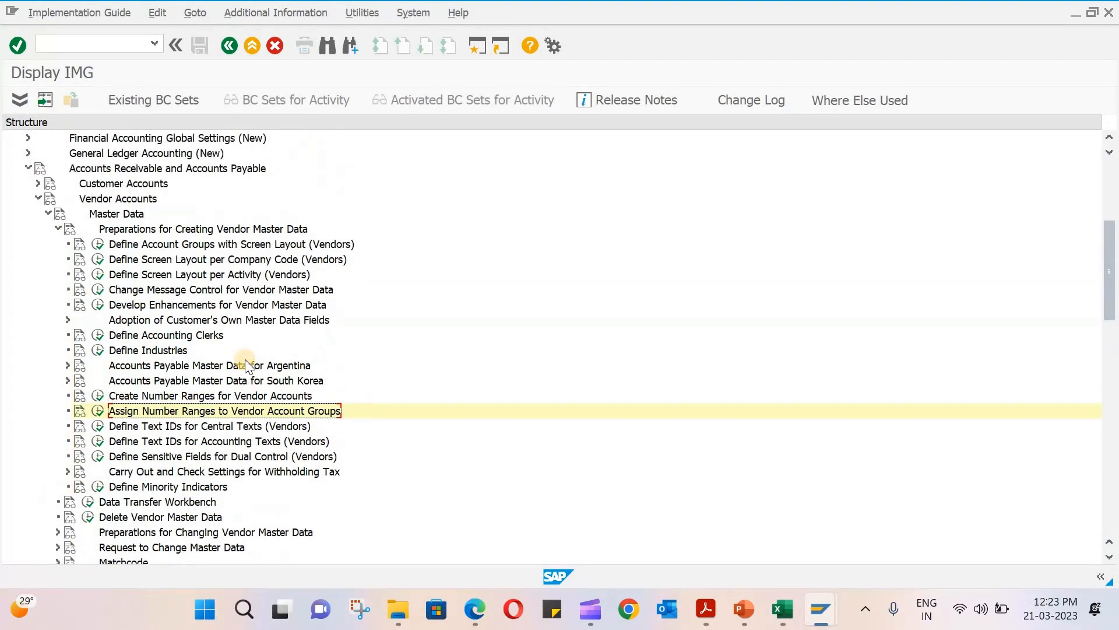
click(98, 245)
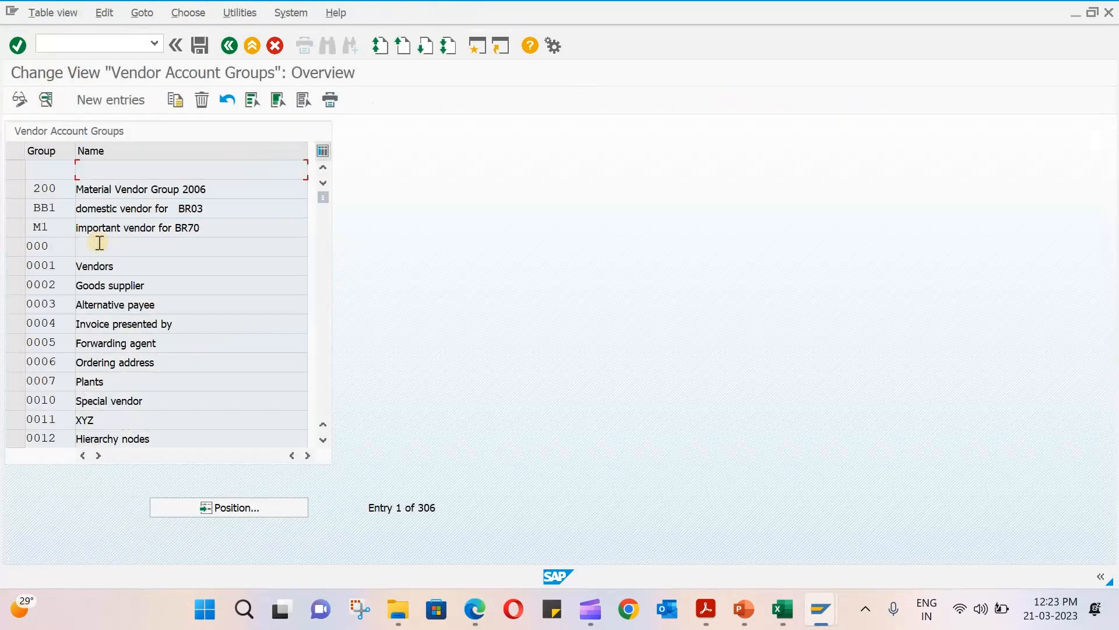
click(122, 104)
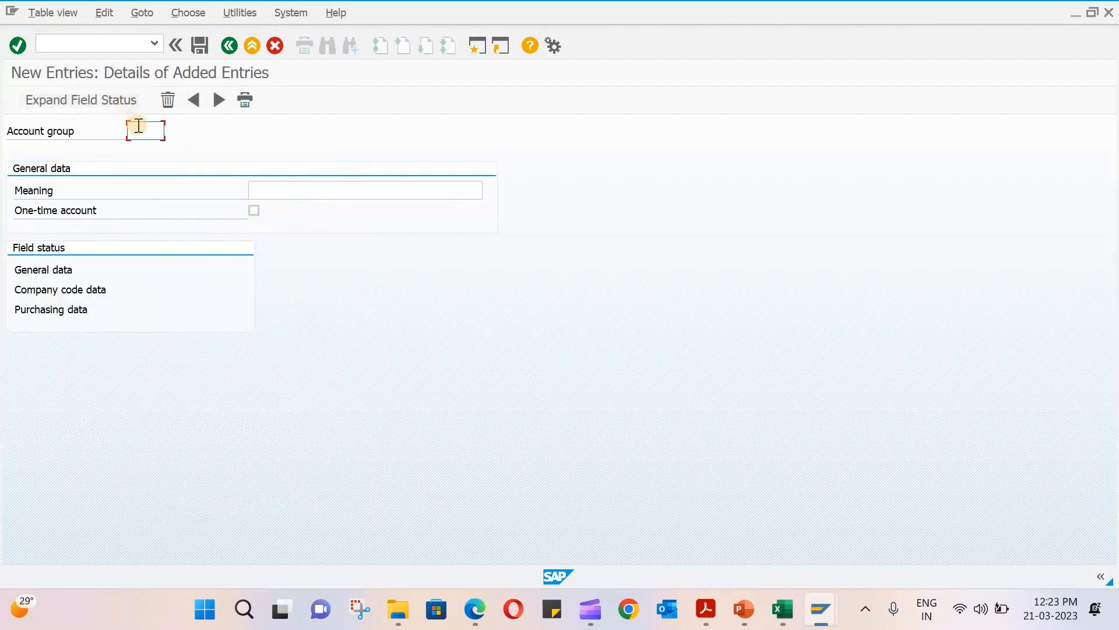
text(ZA)
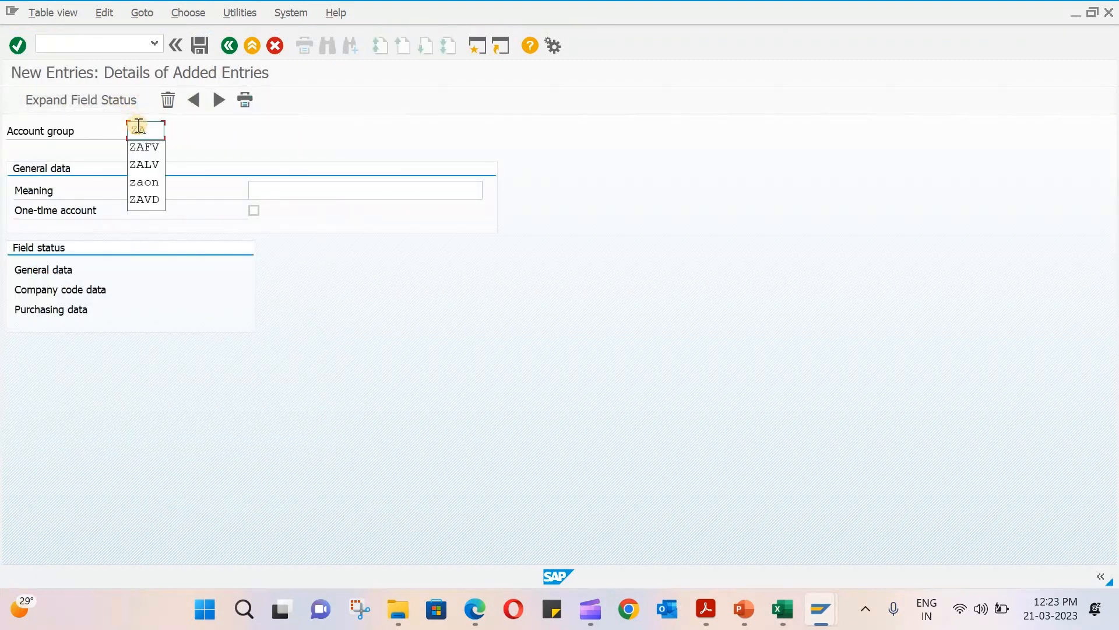
text(OV)
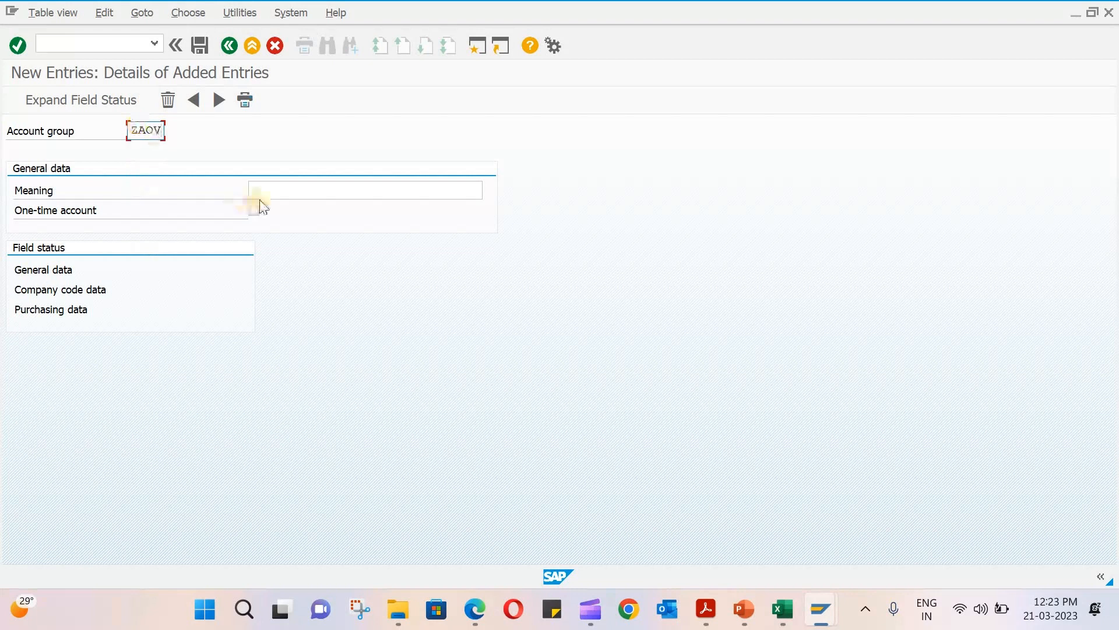
click(276, 192)
text(ONE)
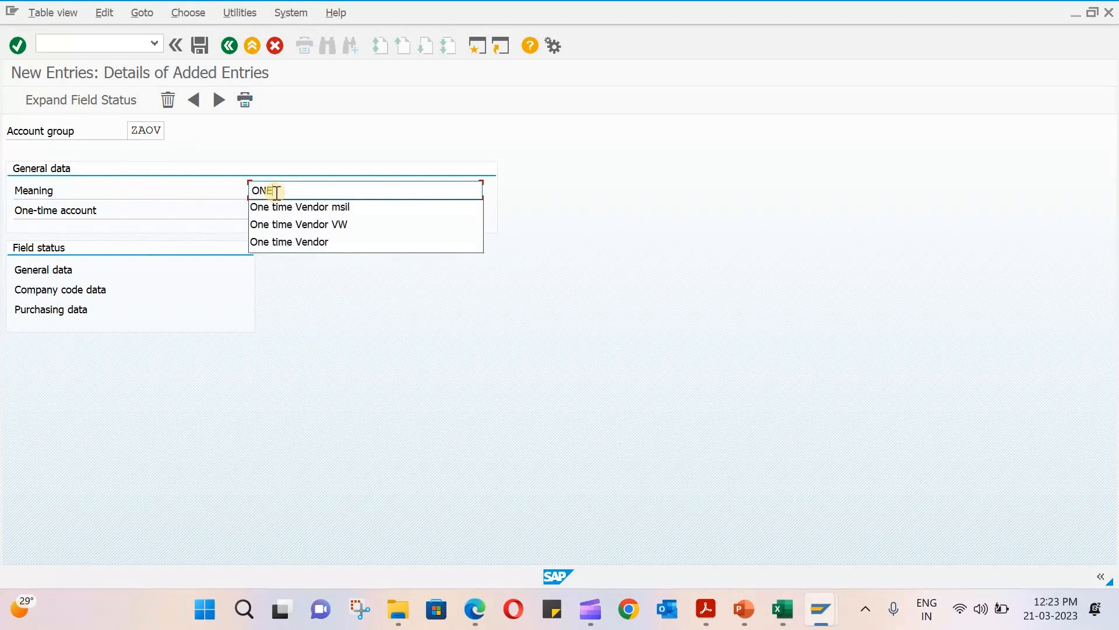
text( TIME VENDOR ABC)
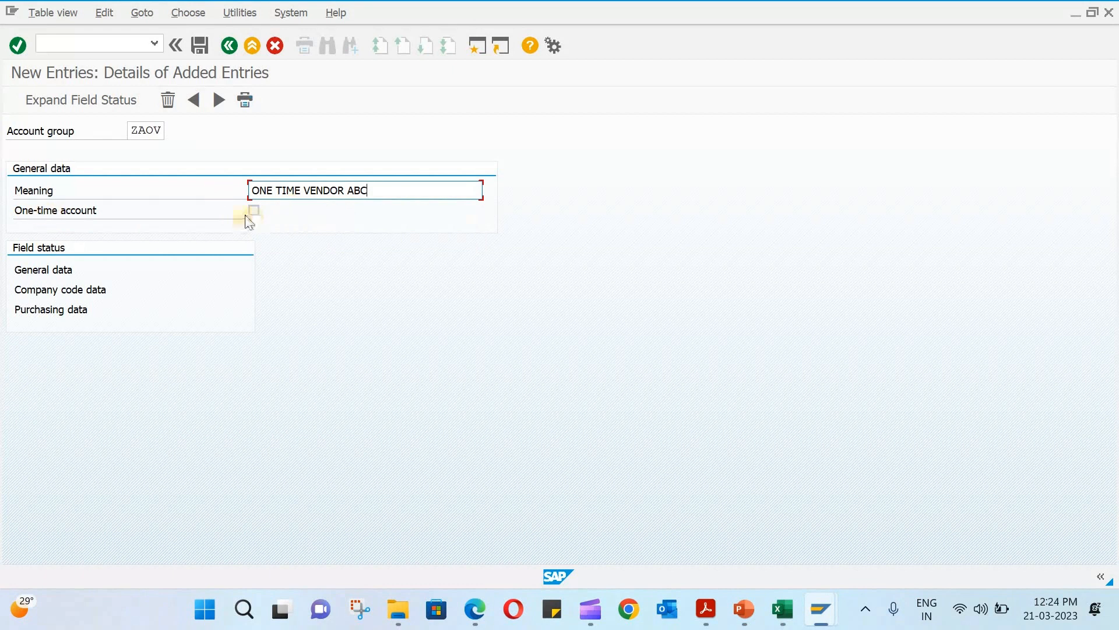
click(253, 215)
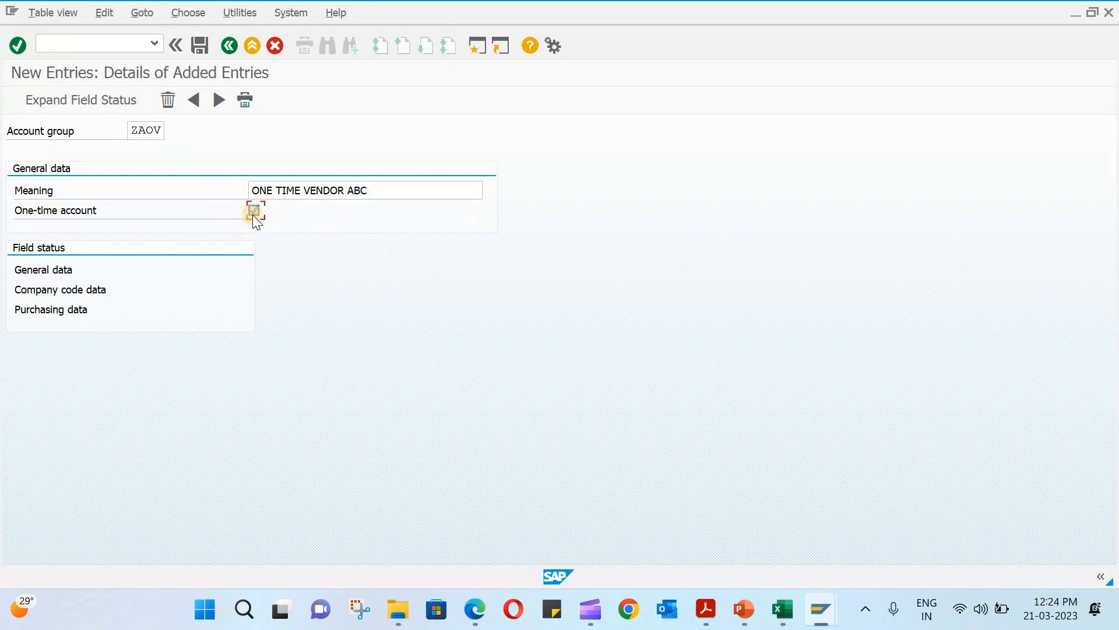
- Save account group ZAOV under the proposed customizing request and return to the implementation guide
click(200, 46)
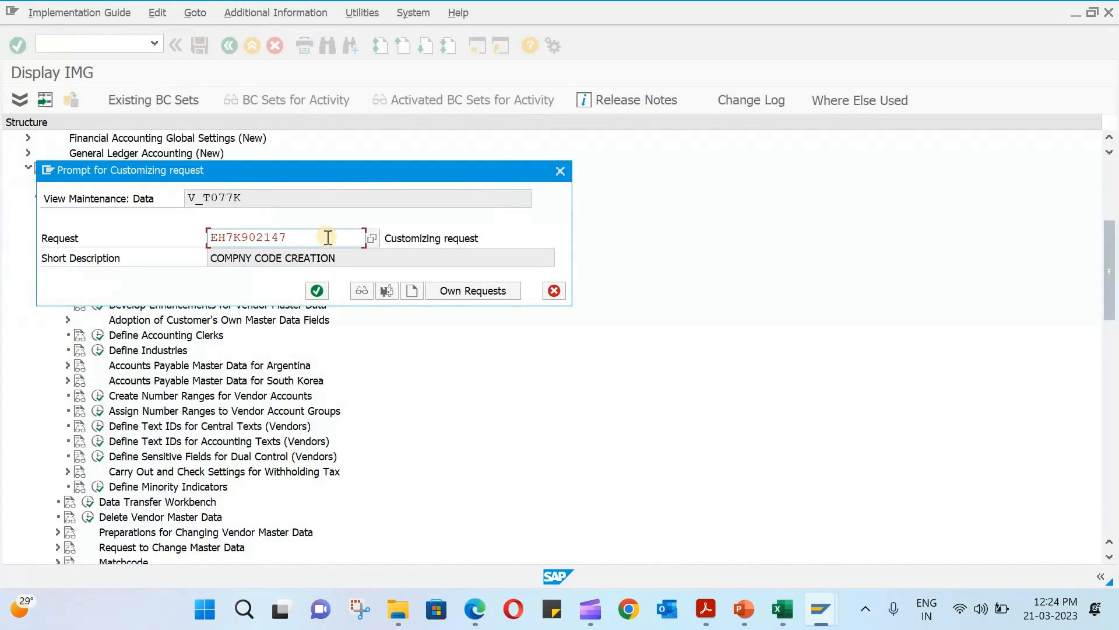
click(317, 291)
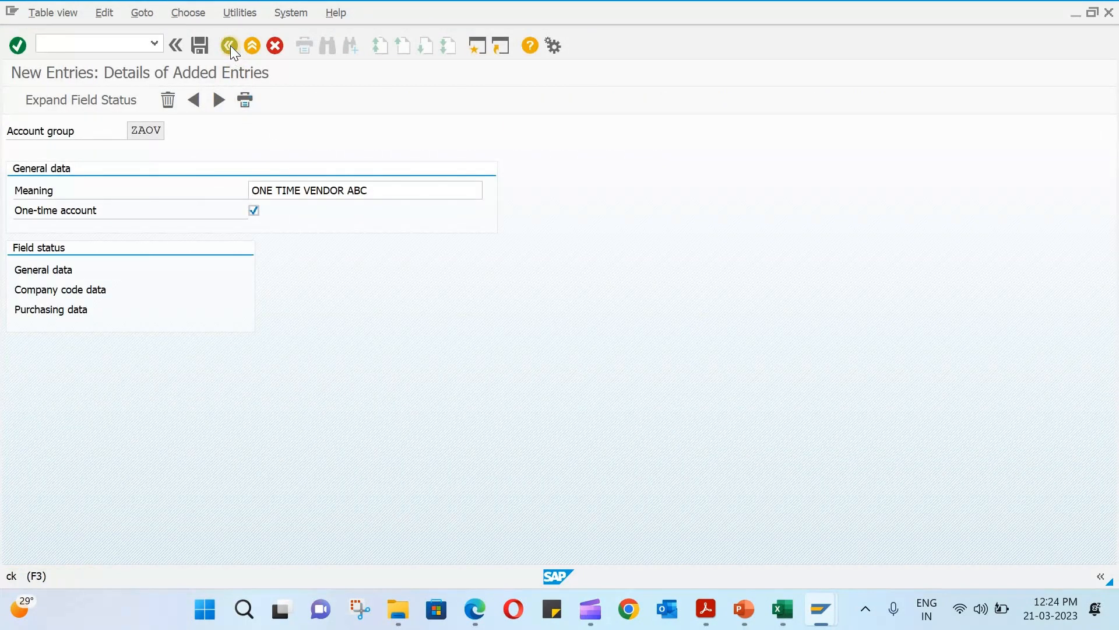
click(230, 46)
click(229, 45)
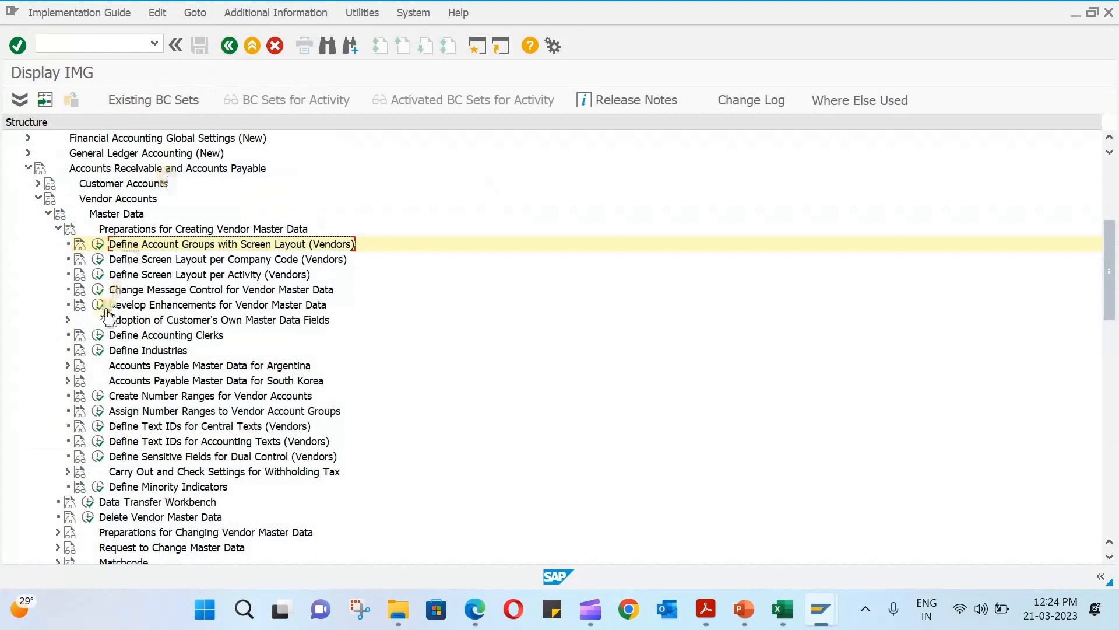
- Open Assign Number Ranges to Vendor Account Groups and position the list at account group ZAOV
click(98, 411)
click(195, 514)
text(ZAOV)
key(Return)
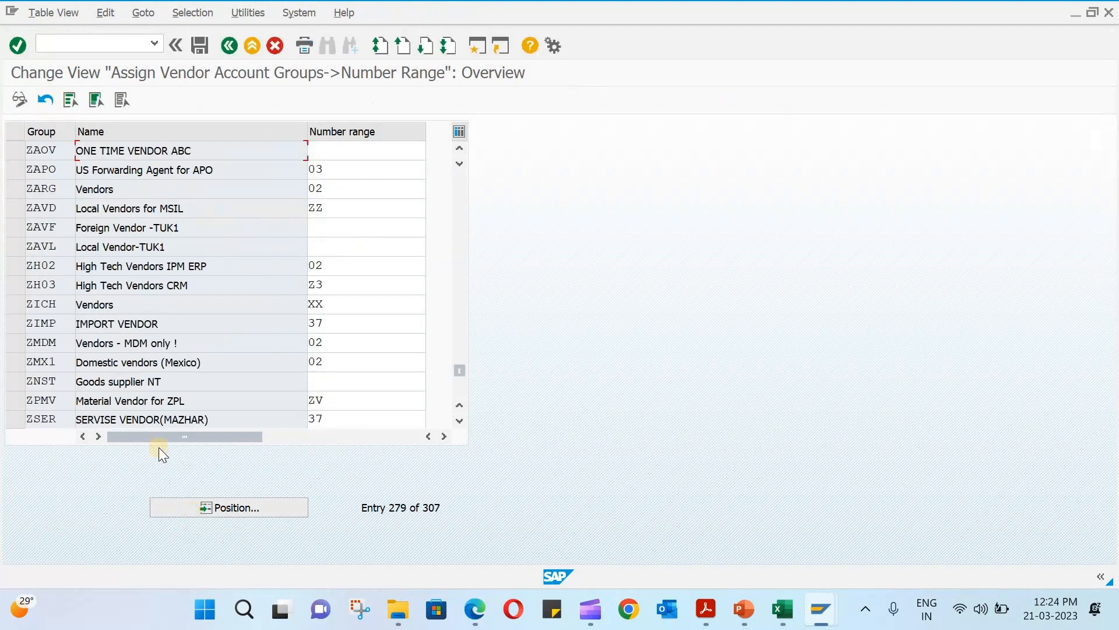
- Assign number range ZZ to account group ZAOV, save it under the proposed customizing request and return to the implementation guide
click(344, 146)
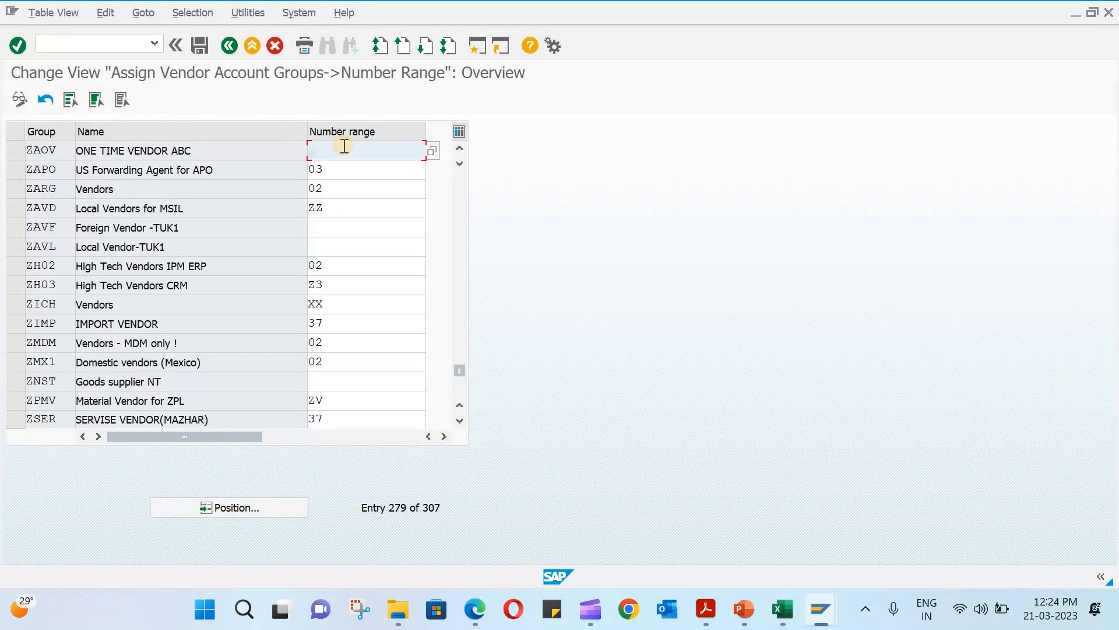
text(ZZ)
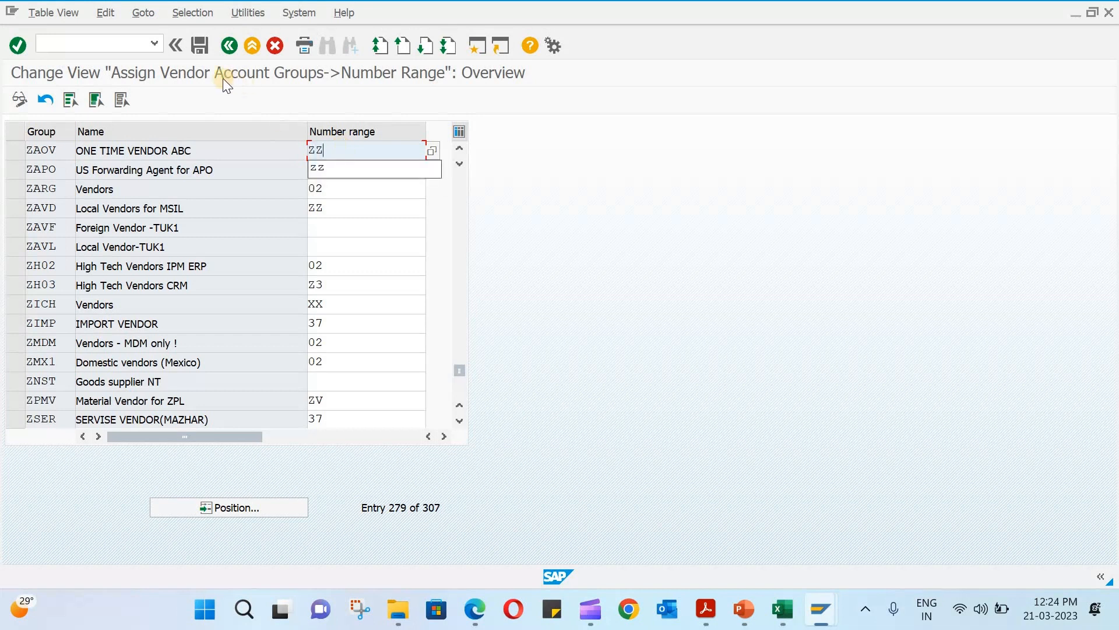
click(200, 48)
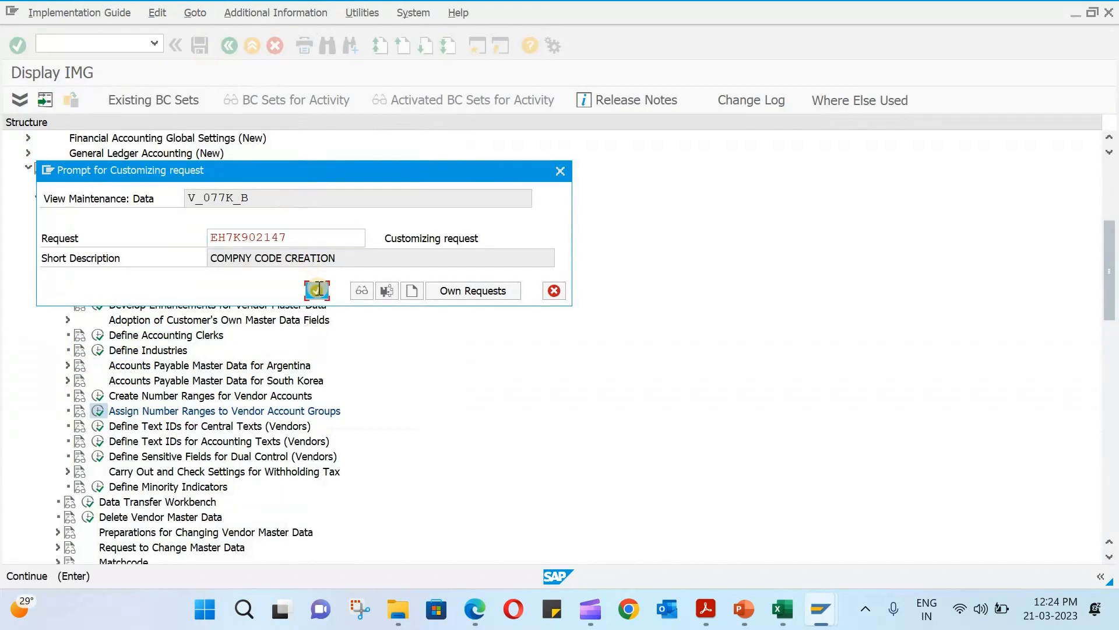
click(317, 290)
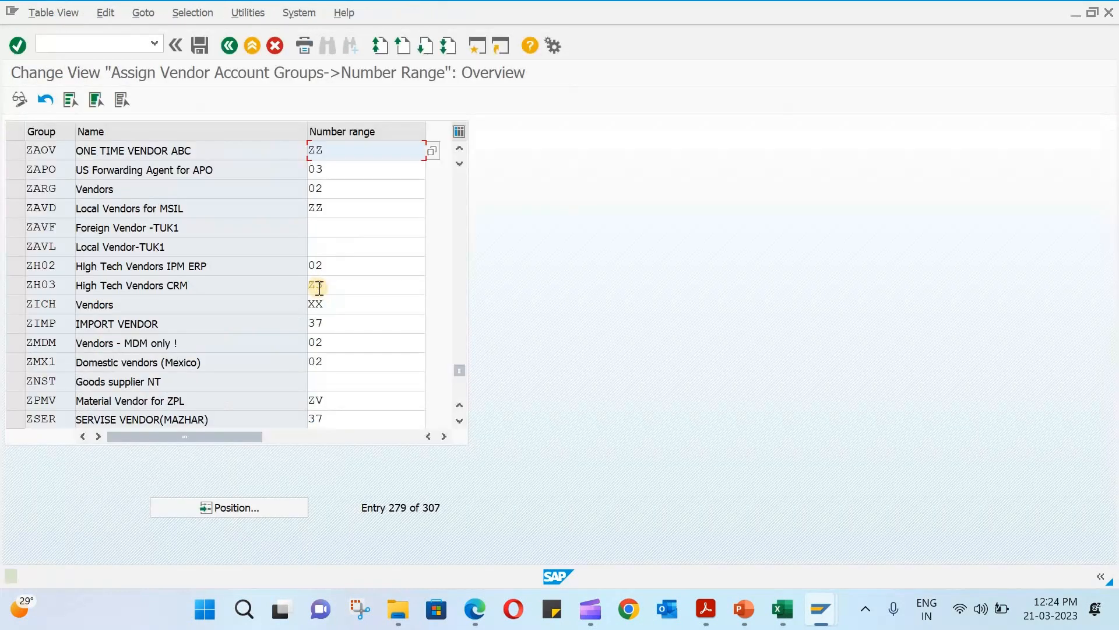
click(225, 48)
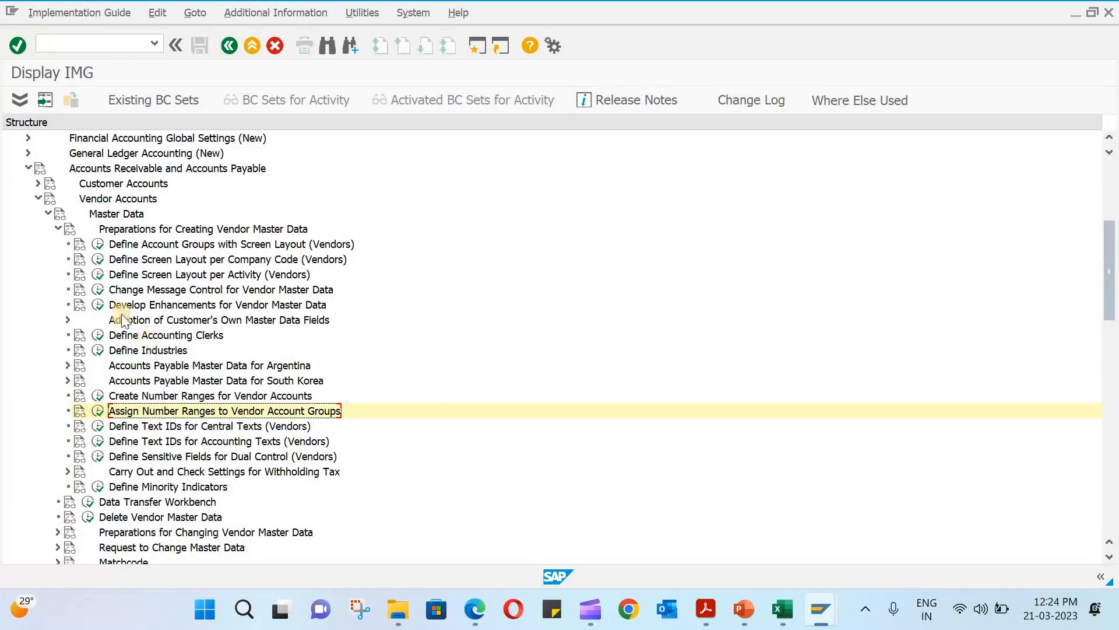
- Collapse the Financial Accounting (New) branch of the implementation guide and expand Purchasing under Materials Management
click(25, 166)
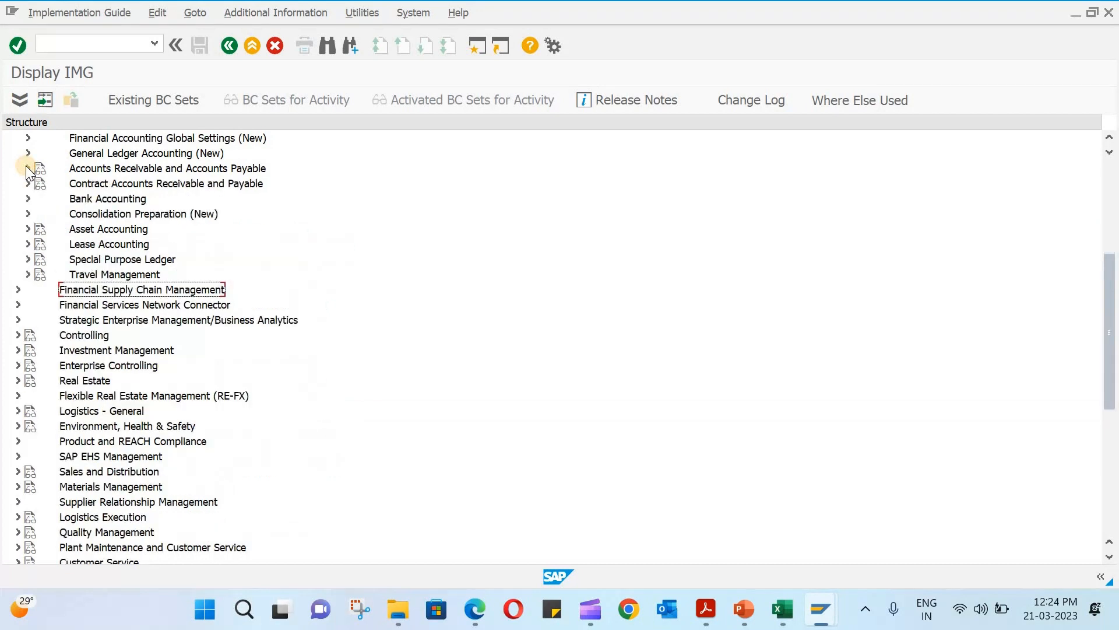
scroll(23, 181, up, 3)
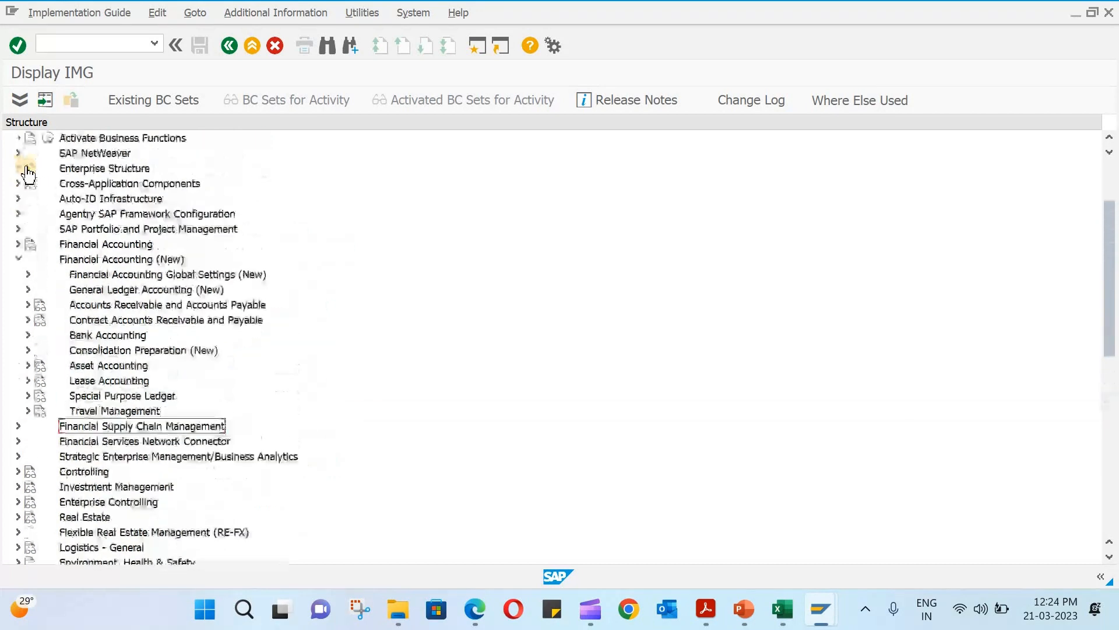
click(18, 259)
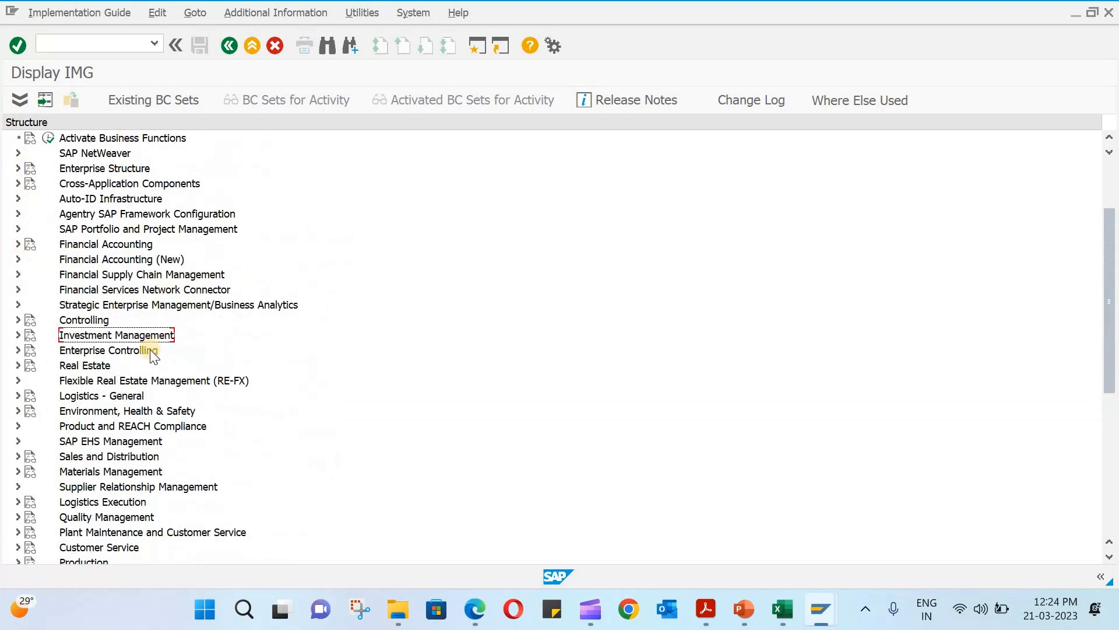
scroll(149, 348, down, 3)
scroll(149, 348, down, 2)
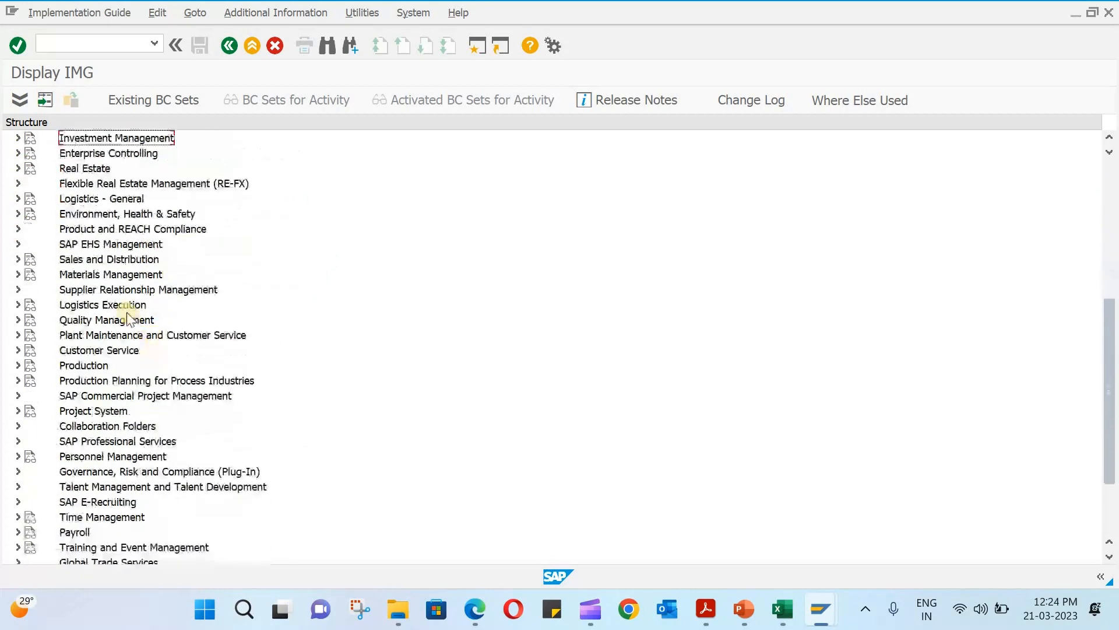
click(16, 275)
scroll(172, 357, down, 1)
scroll(173, 358, down, 3)
click(28, 201)
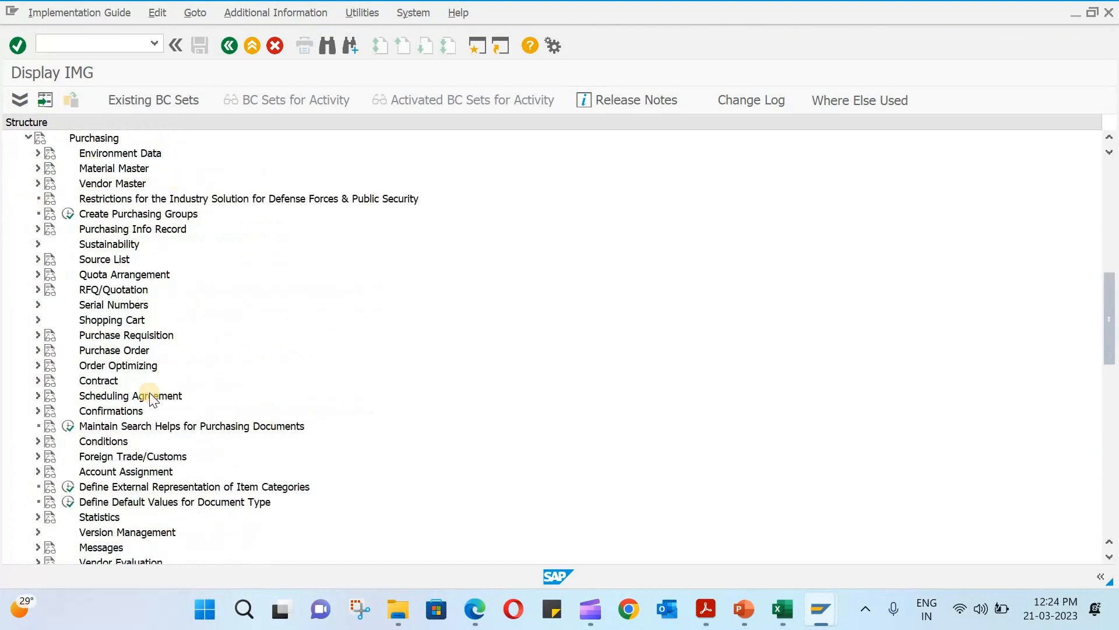
- Expand Partner Determination and its Partner Roles node under Purchasing, and open the Define Partner Roles activity
scroll(149, 393, down, 4)
scroll(150, 392, down, 3)
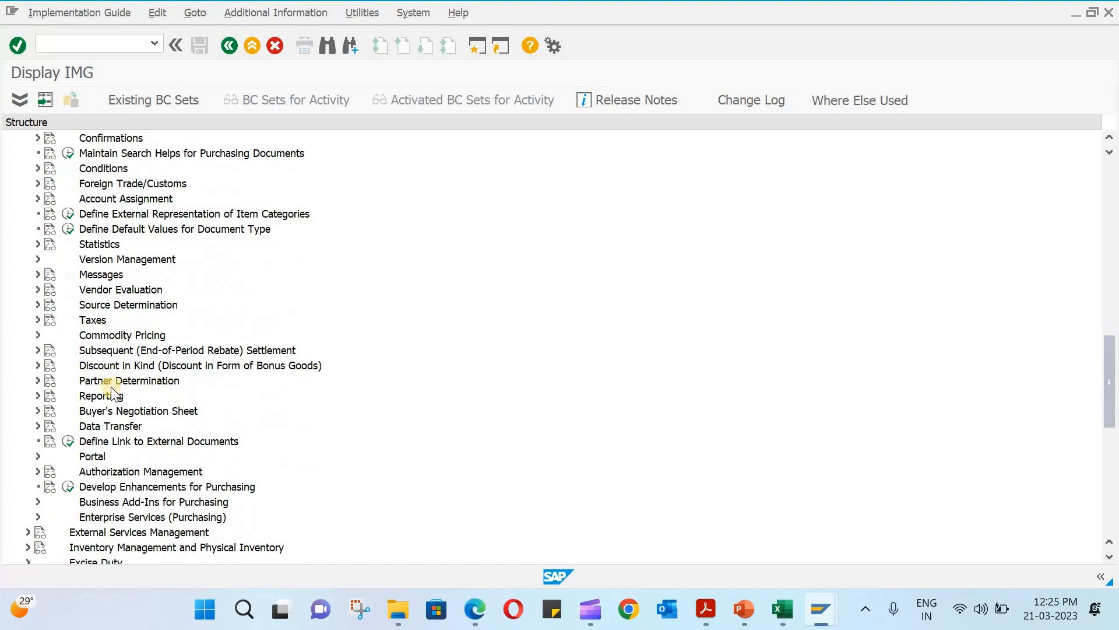
click(36, 381)
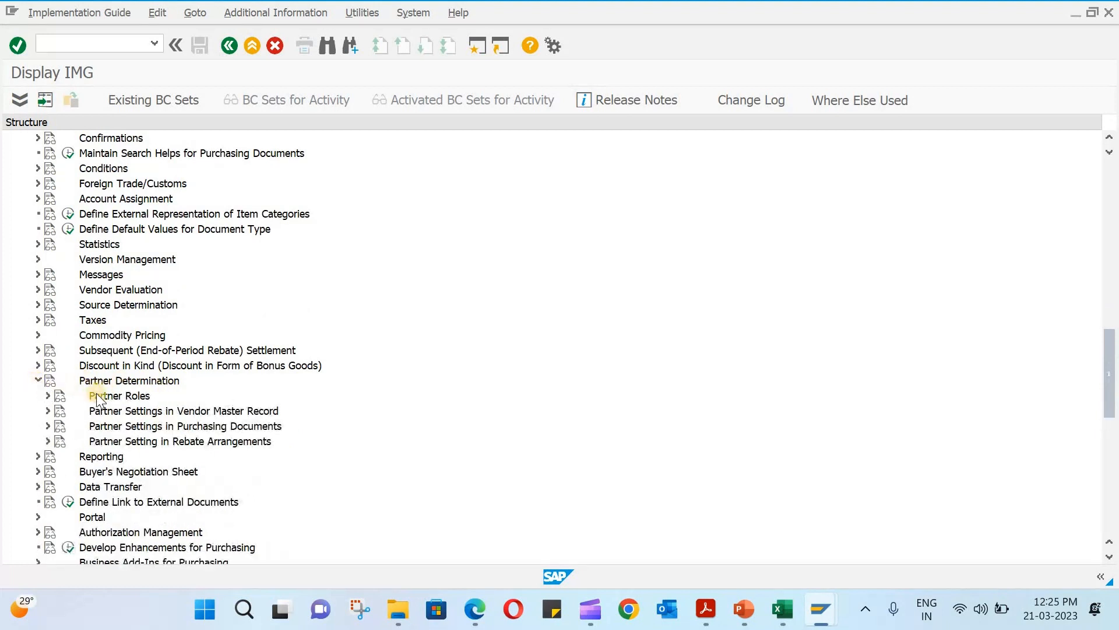
click(47, 394)
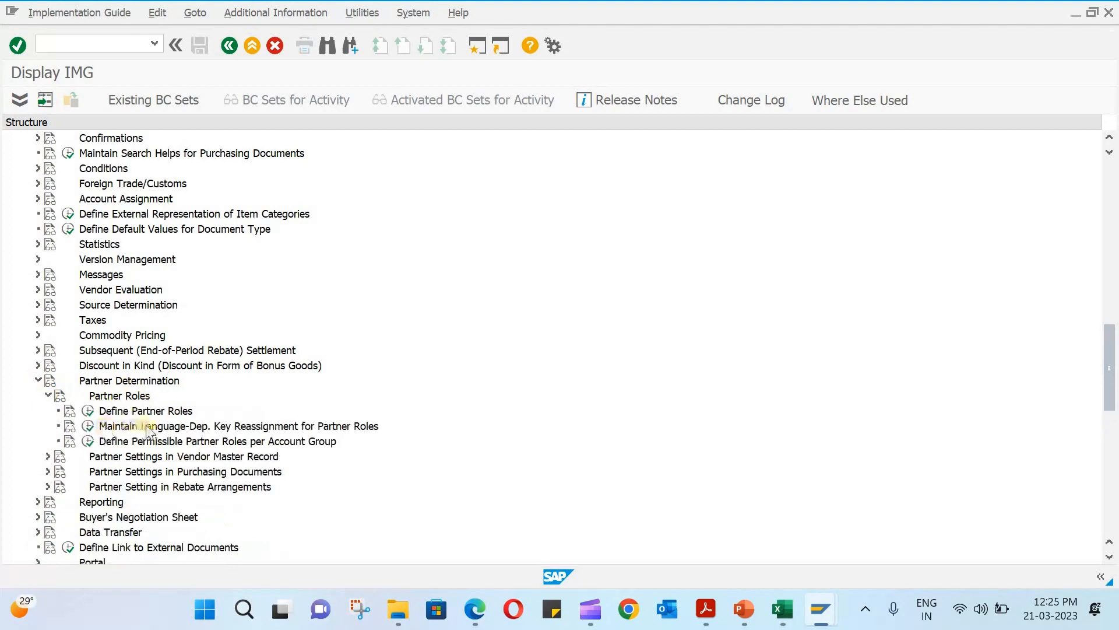
click(88, 411)
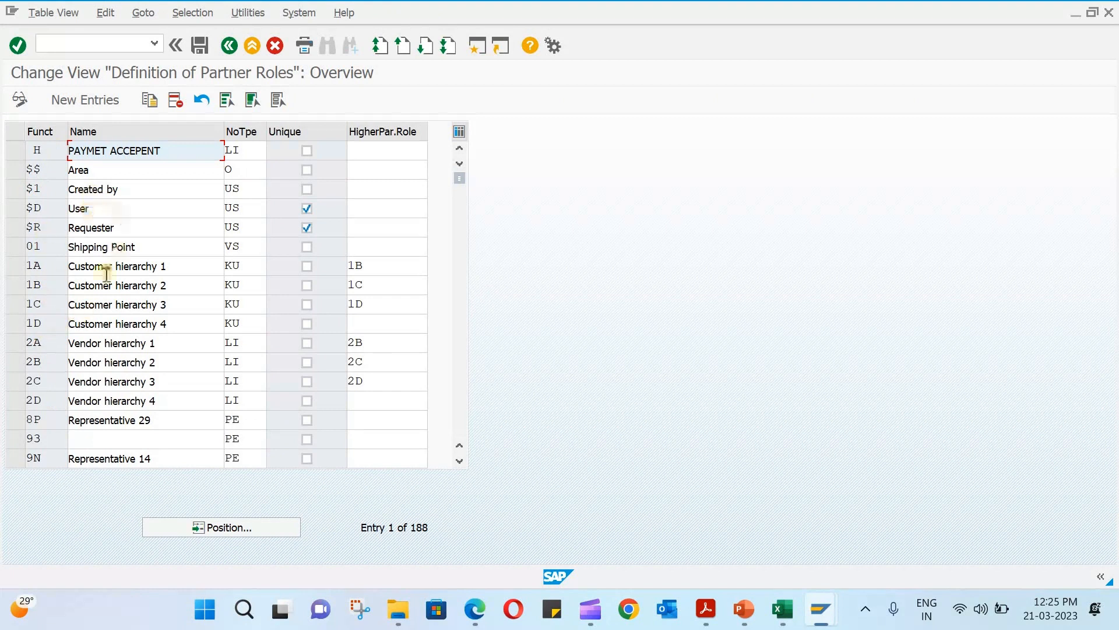
scroll(98, 325, down, 1)
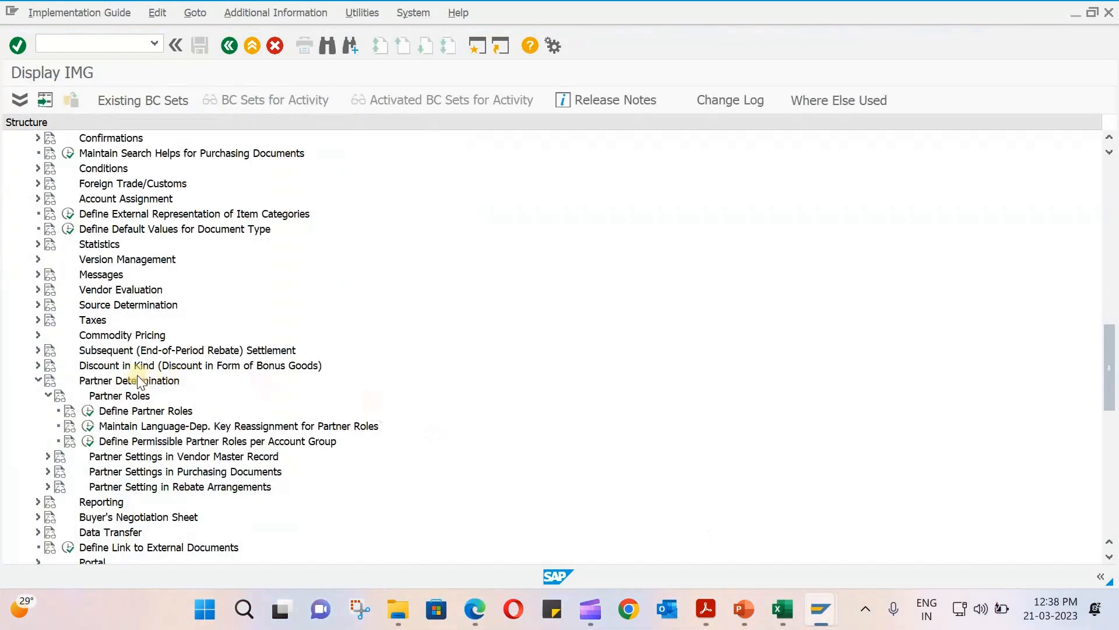
click(86, 410)
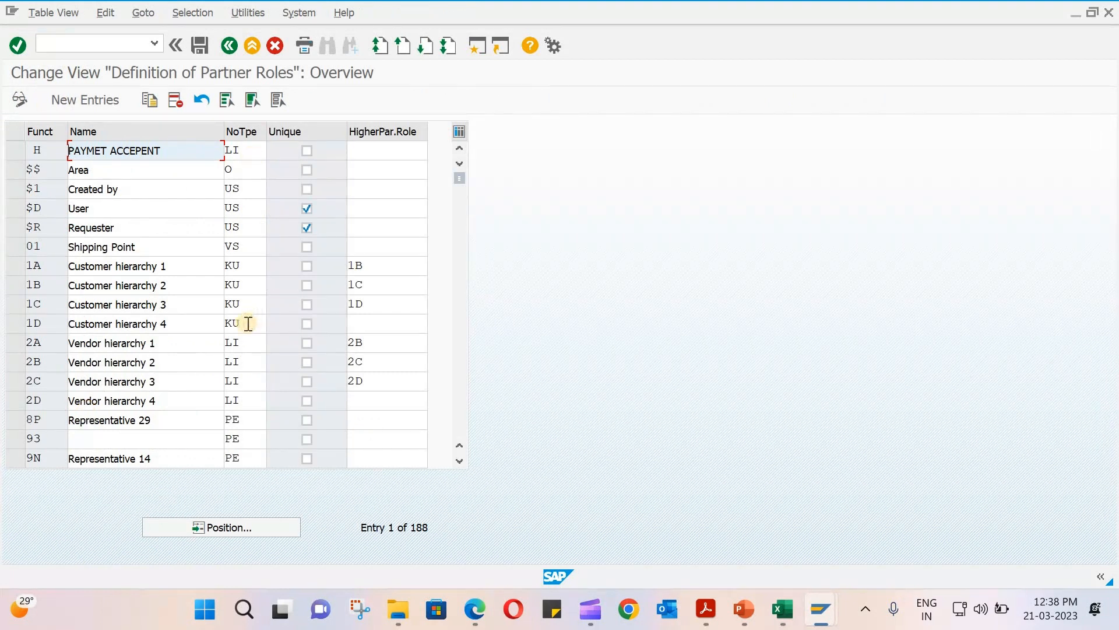
- Examine the defined partner roles and the partner number types available for role A2 (Internal Audit Mgr)
scroll(250, 327, down, 2)
scroll(248, 324, down, 1)
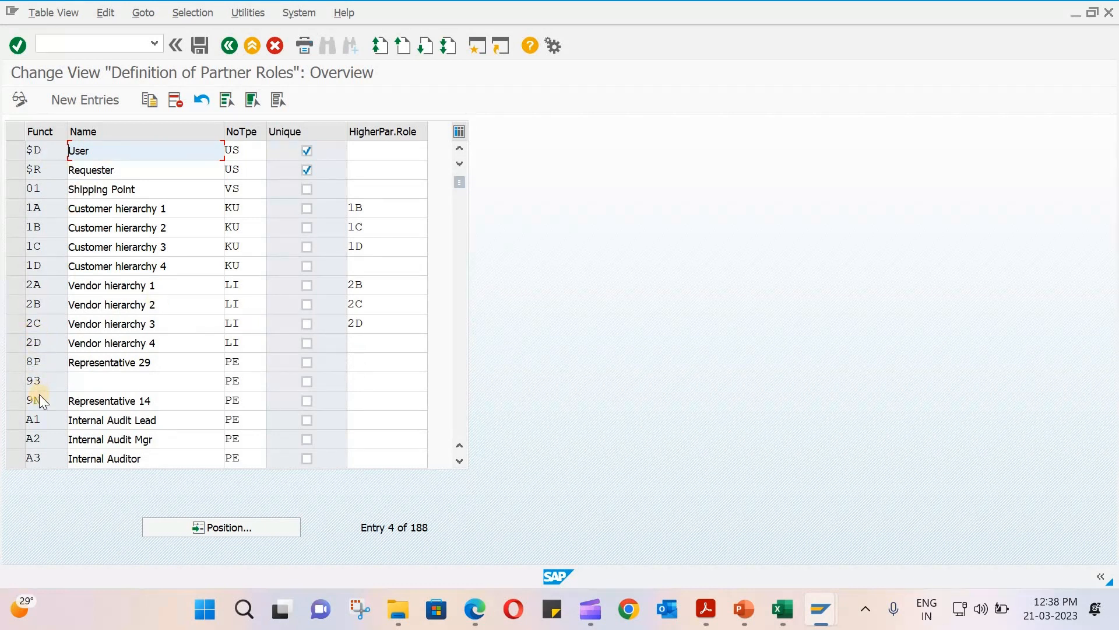
scroll(41, 401, down, 2)
scroll(40, 394, down, 2)
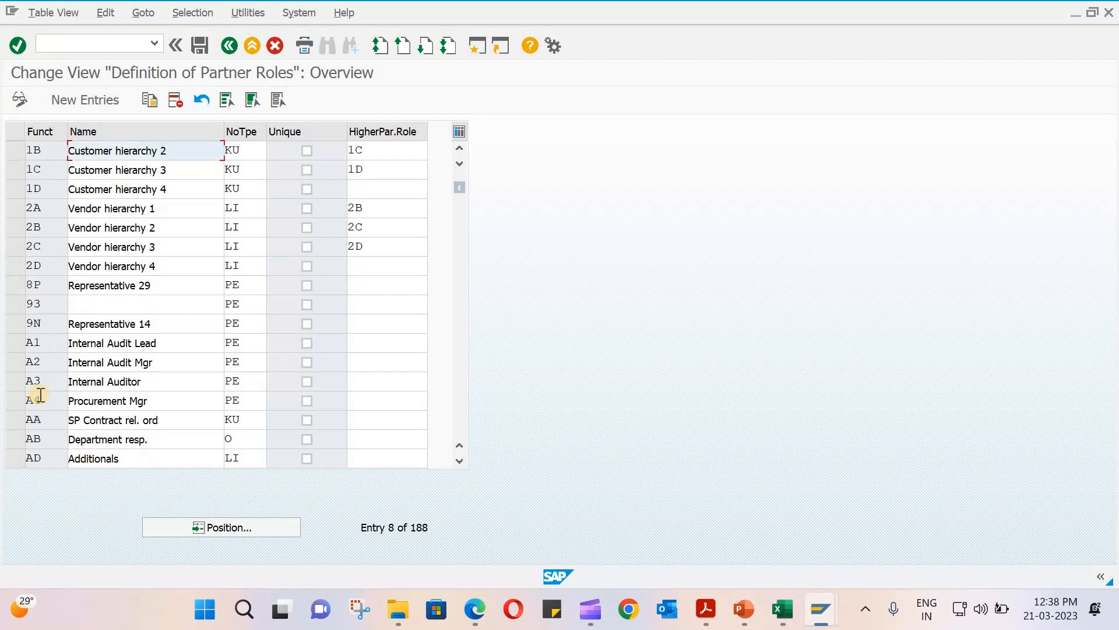
scroll(39, 395, down, 1)
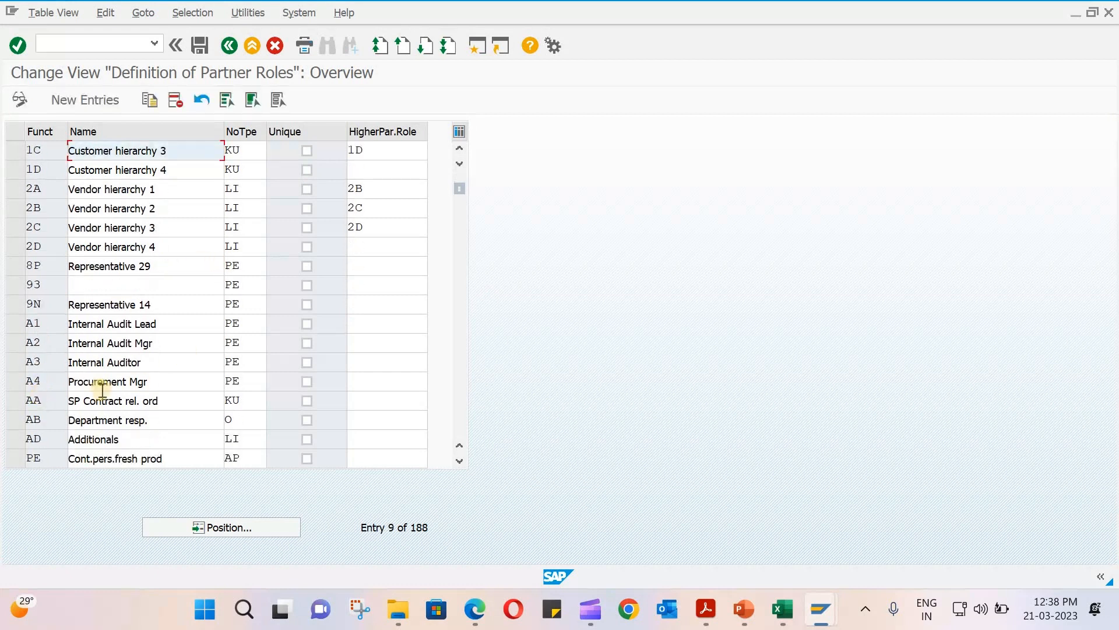
click(245, 348)
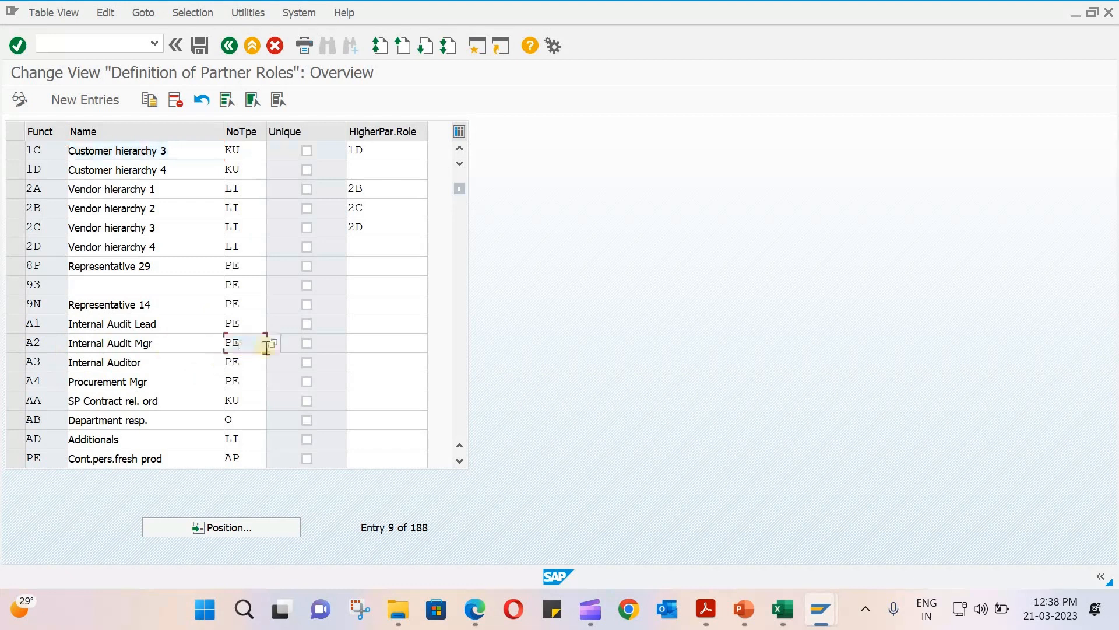
click(274, 344)
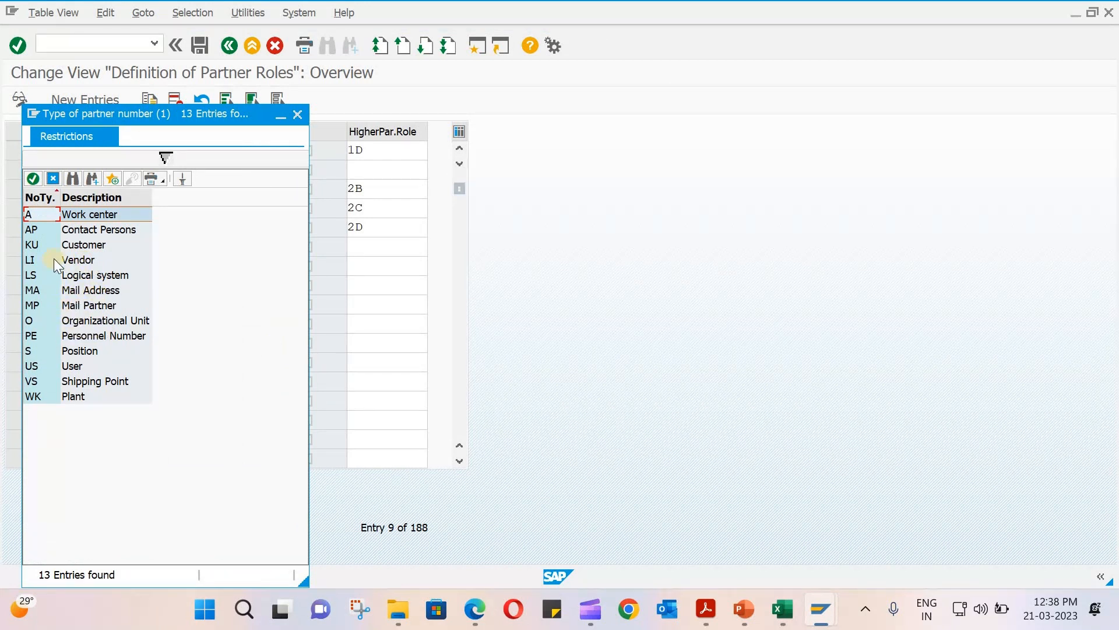
click(295, 114)
click(314, 338)
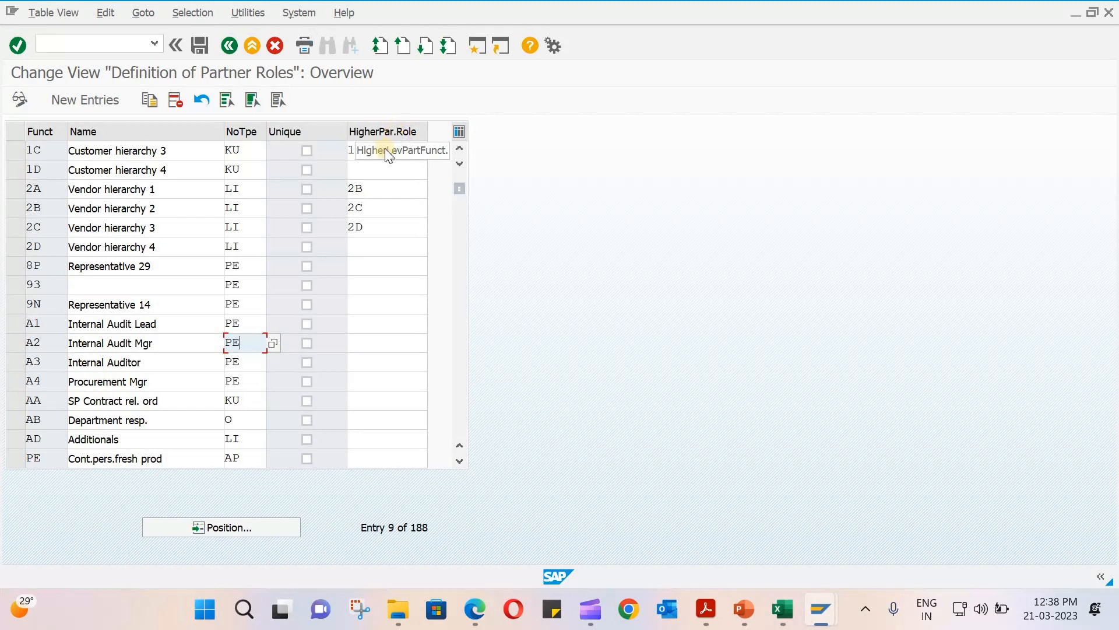
- Look up partner functions VN, GS and IP in the partner roles list, checking their number type and higher-level role settings
click(368, 353)
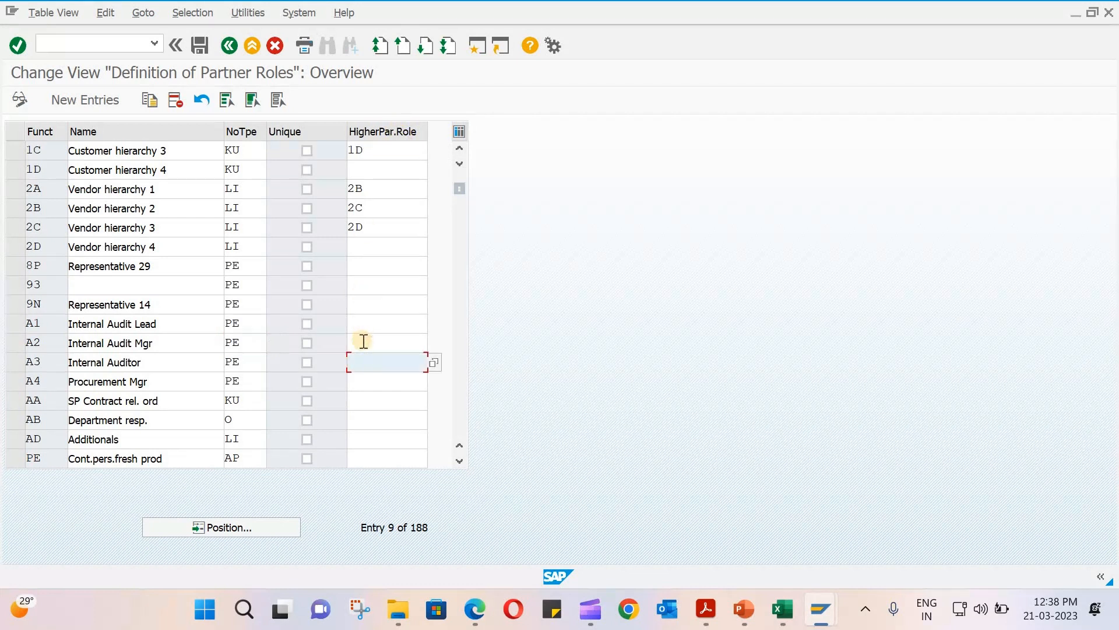
click(363, 342)
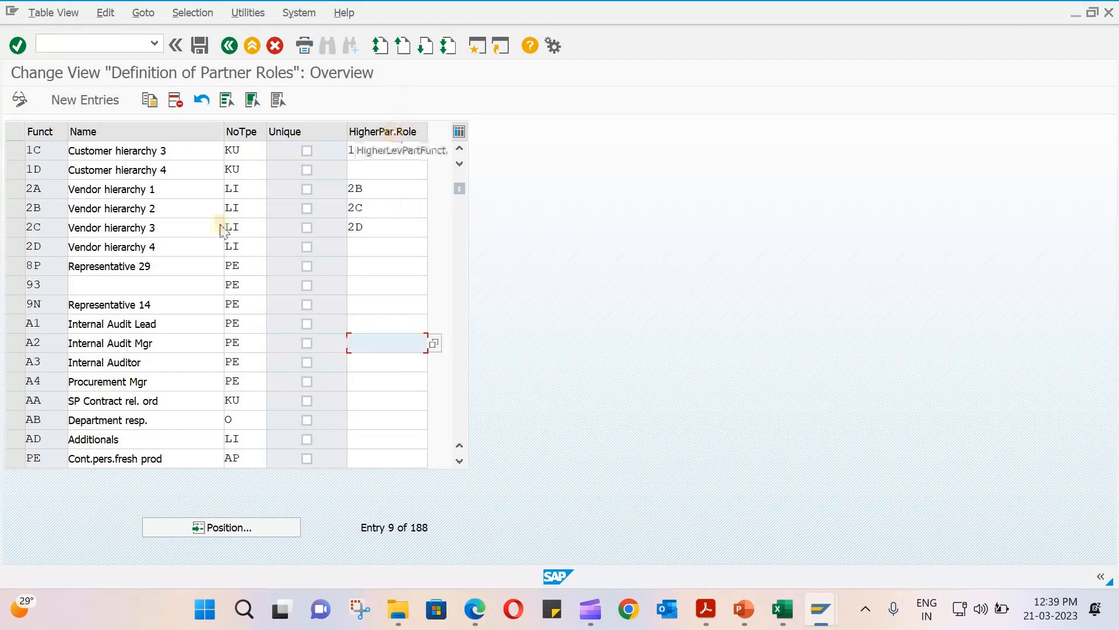
click(197, 527)
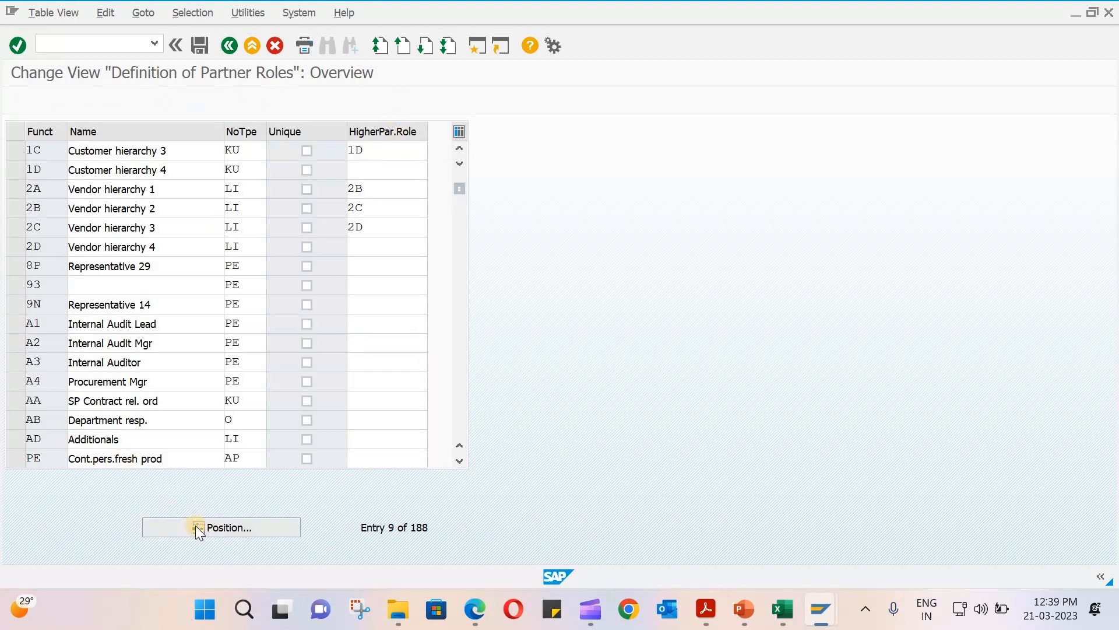
text(VN)
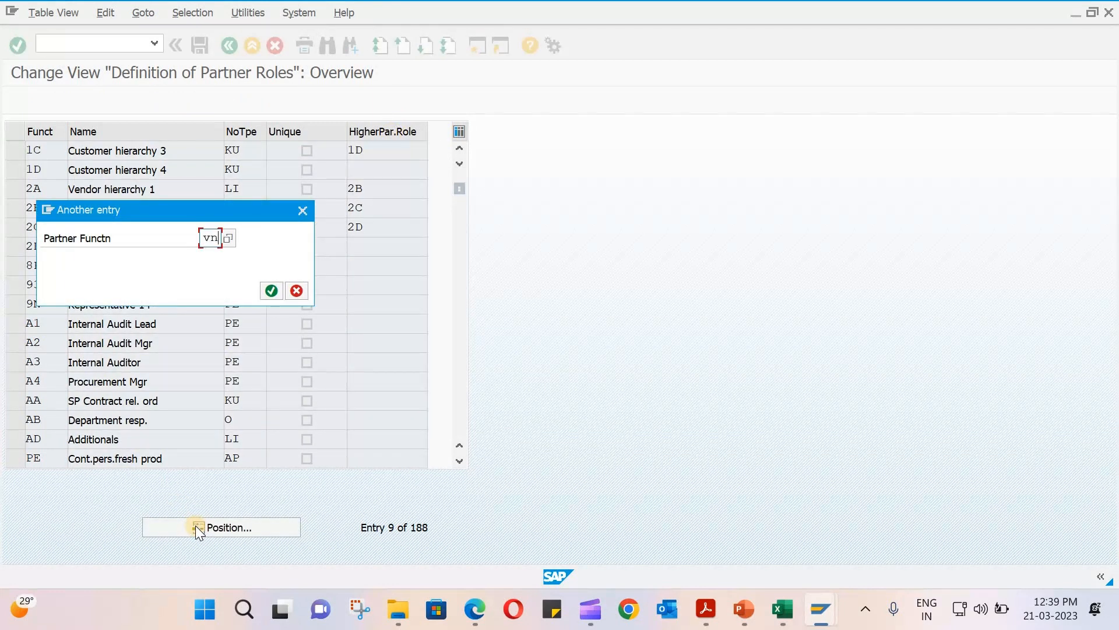
key(Return)
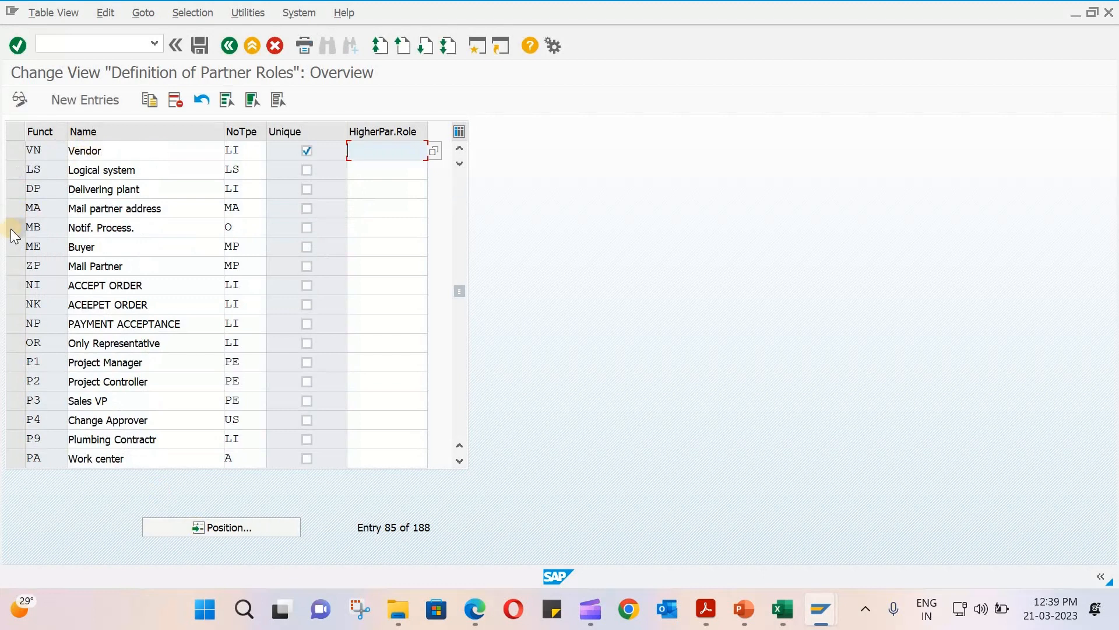
click(201, 527)
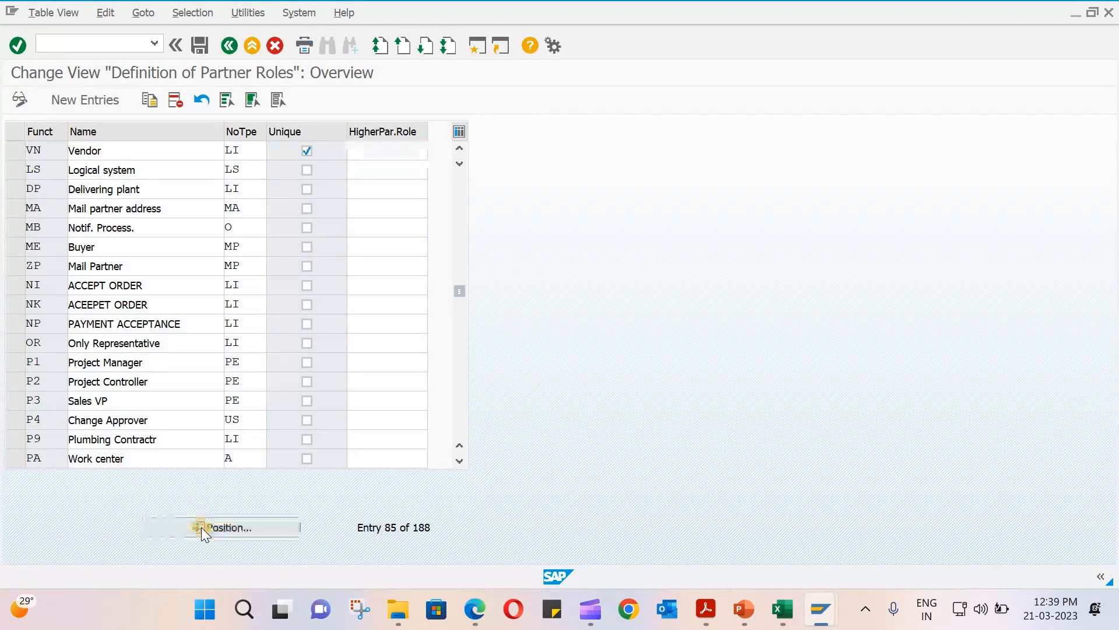
text(GS)
key(Return)
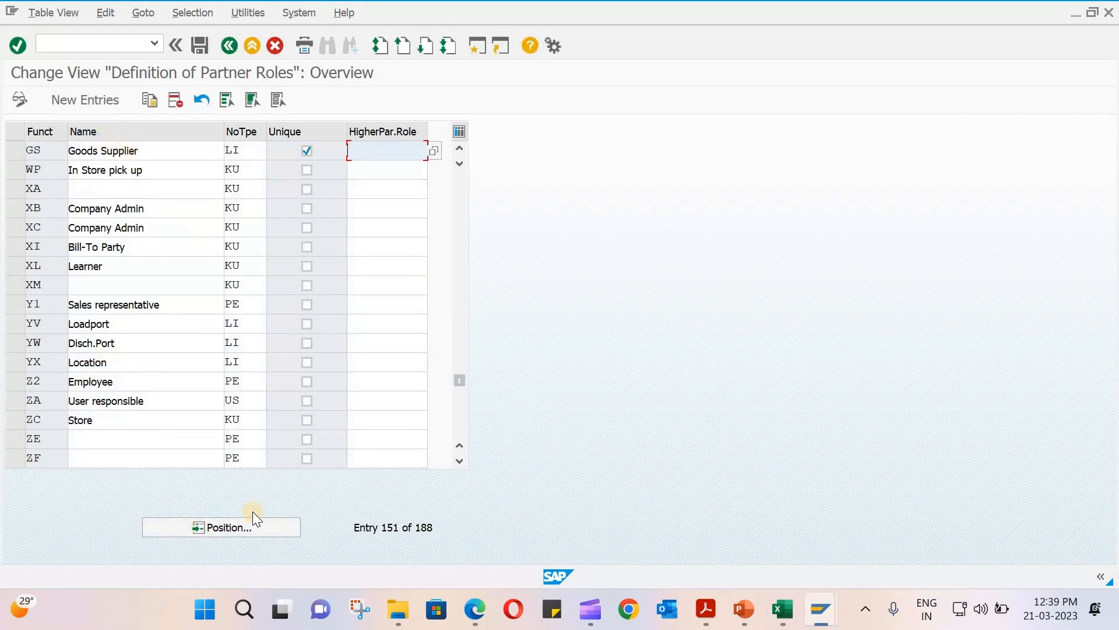
click(239, 525)
text(ip)
key(Return)
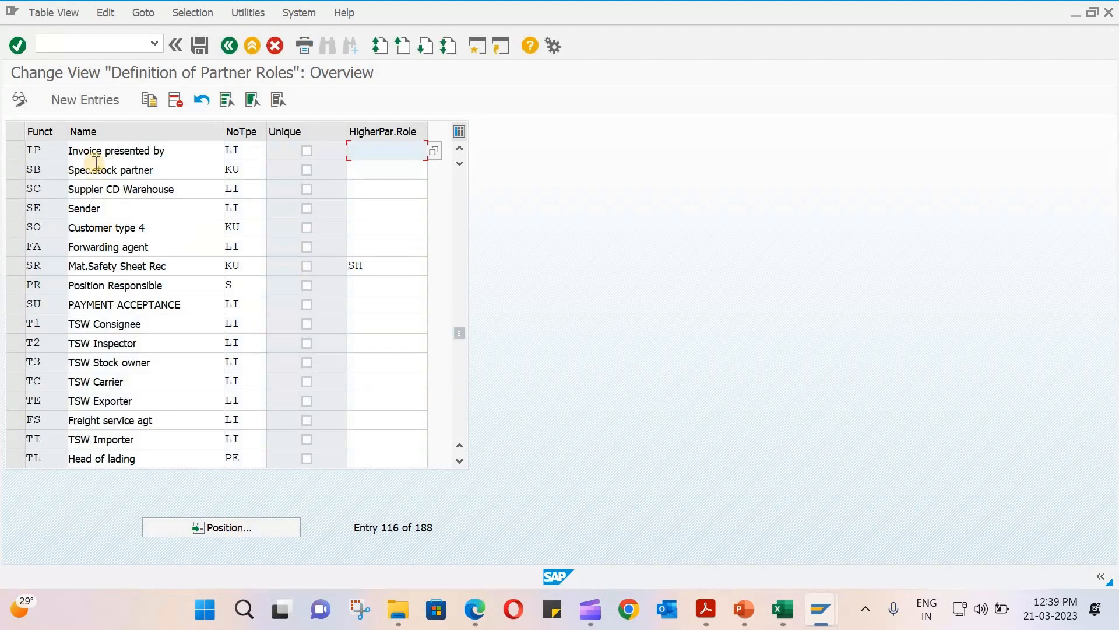
- Locate partner function FS in the partner roles list and examine the partner number types available for it
click(205, 519)
text(fs)
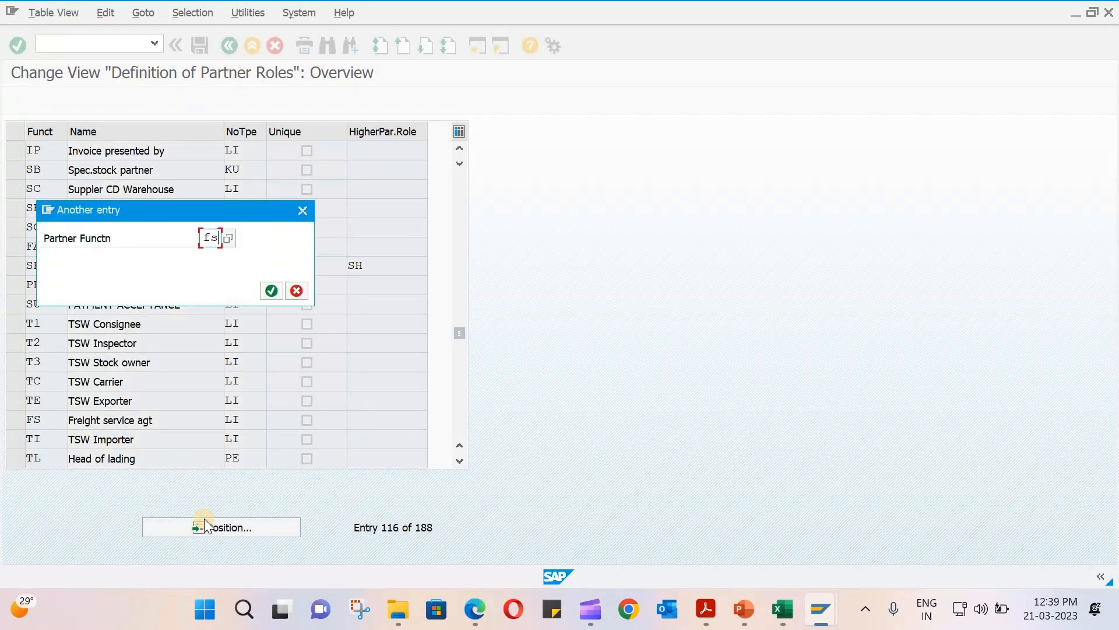
key(Return)
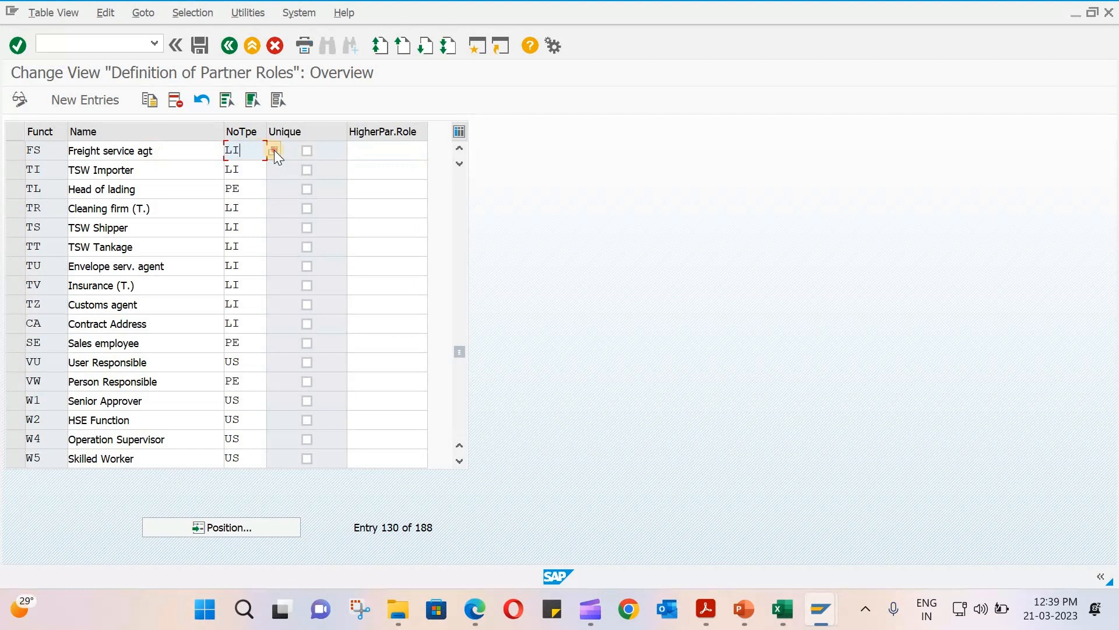
click(273, 151)
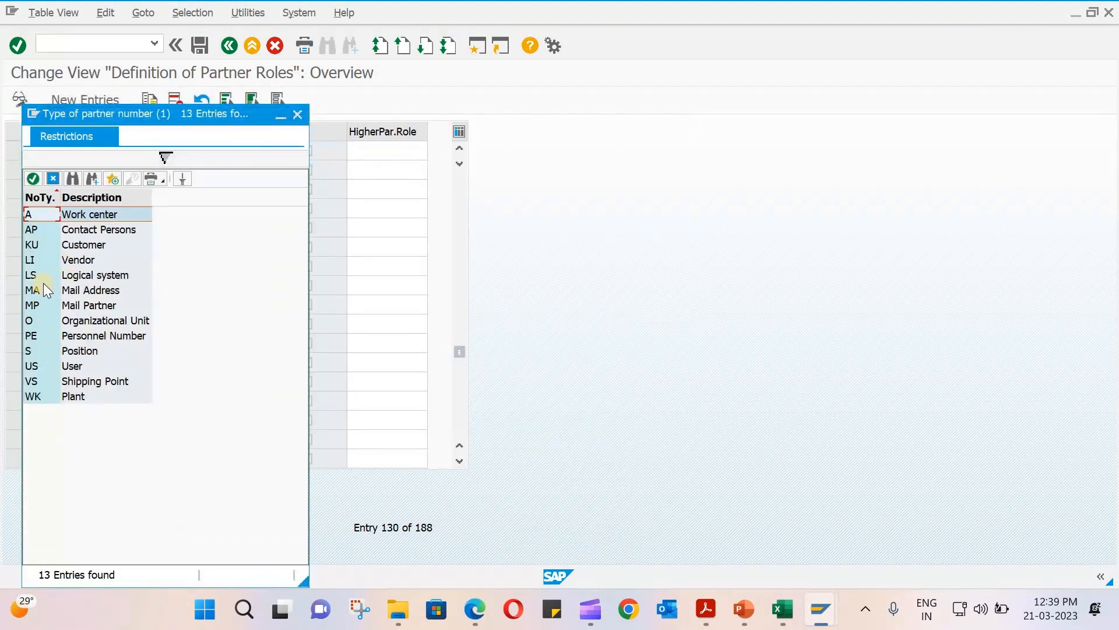
click(297, 114)
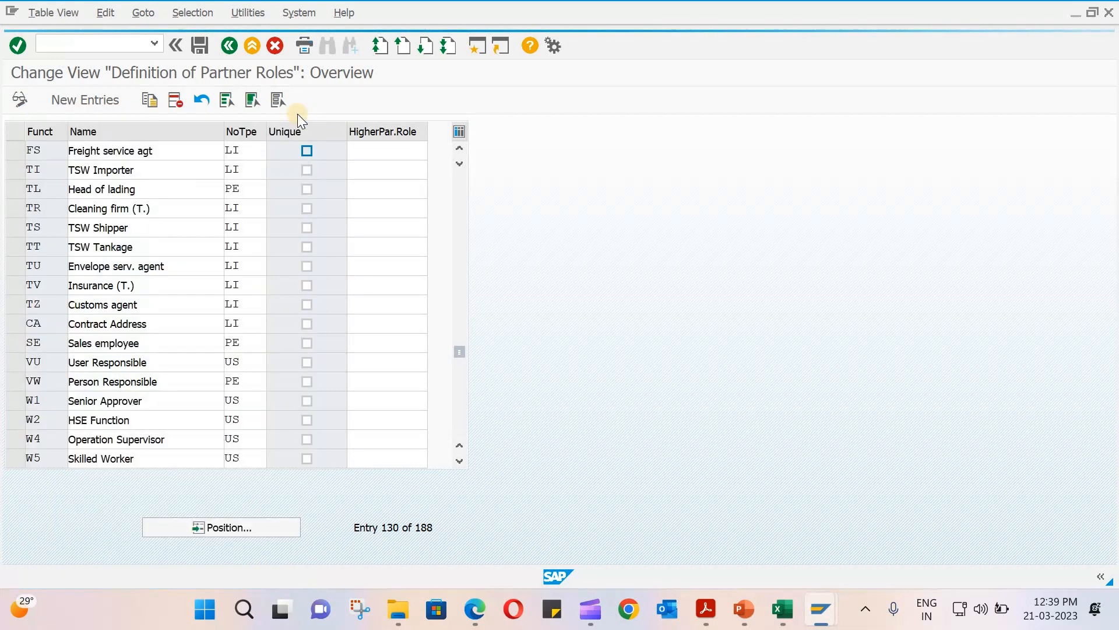
- Return to the implementation guide and open the Define Permissible Partner Roles per Account Group activity under Partner Roles
click(228, 46)
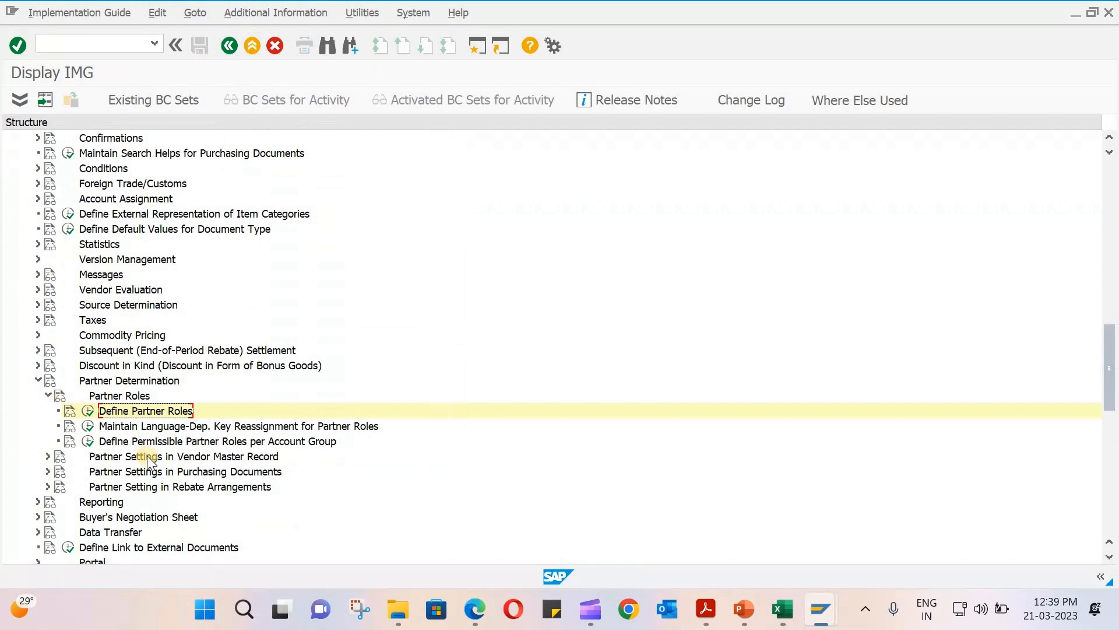
scroll(149, 461, down, 1)
scroll(151, 462, down, 2)
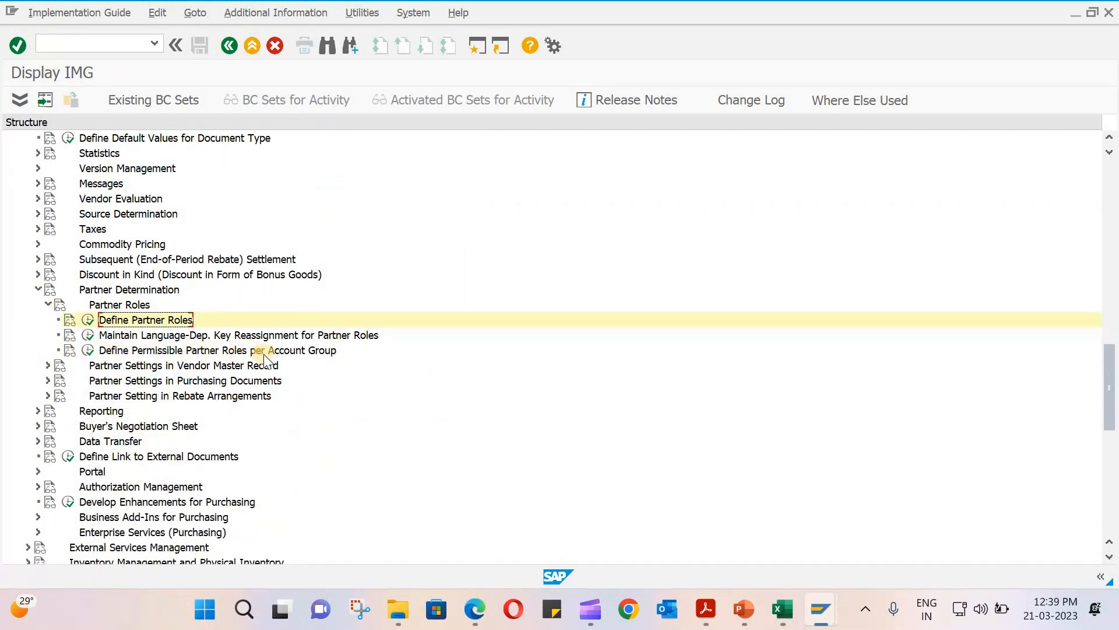
click(90, 351)
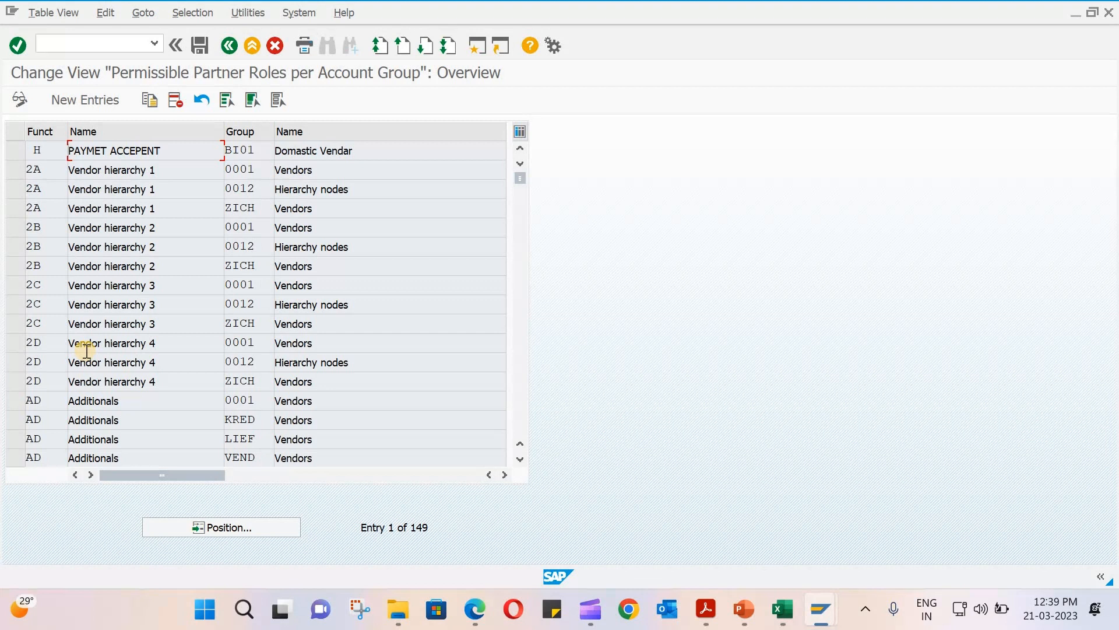
- Start new entries for permissible partner roles and choose function VN (Vendor) for the first row
click(91, 98)
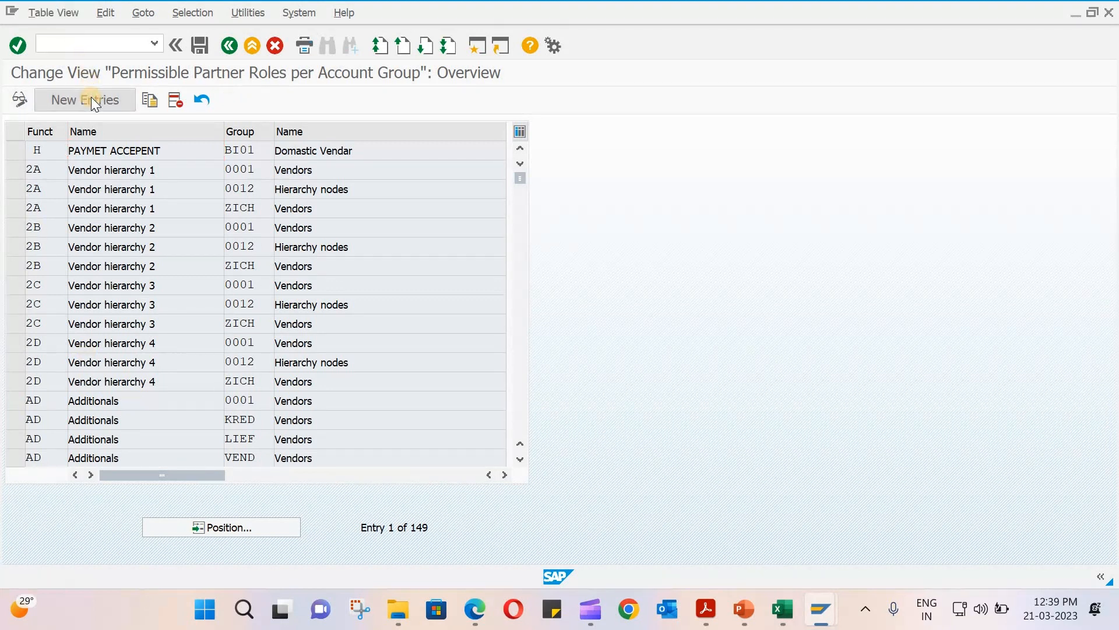
click(45, 153)
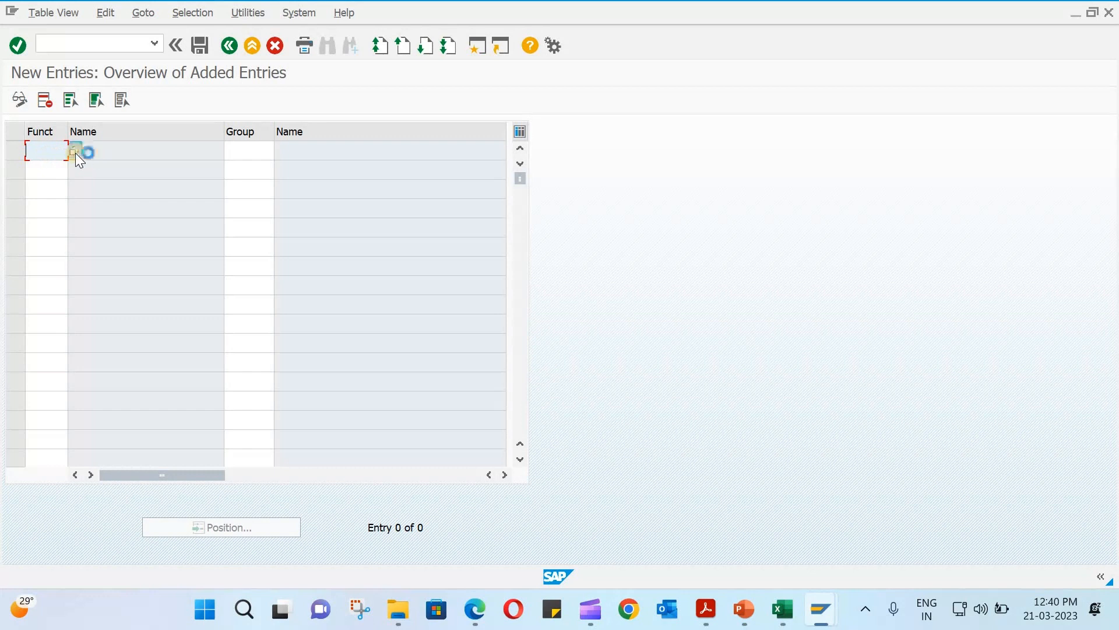
click(75, 153)
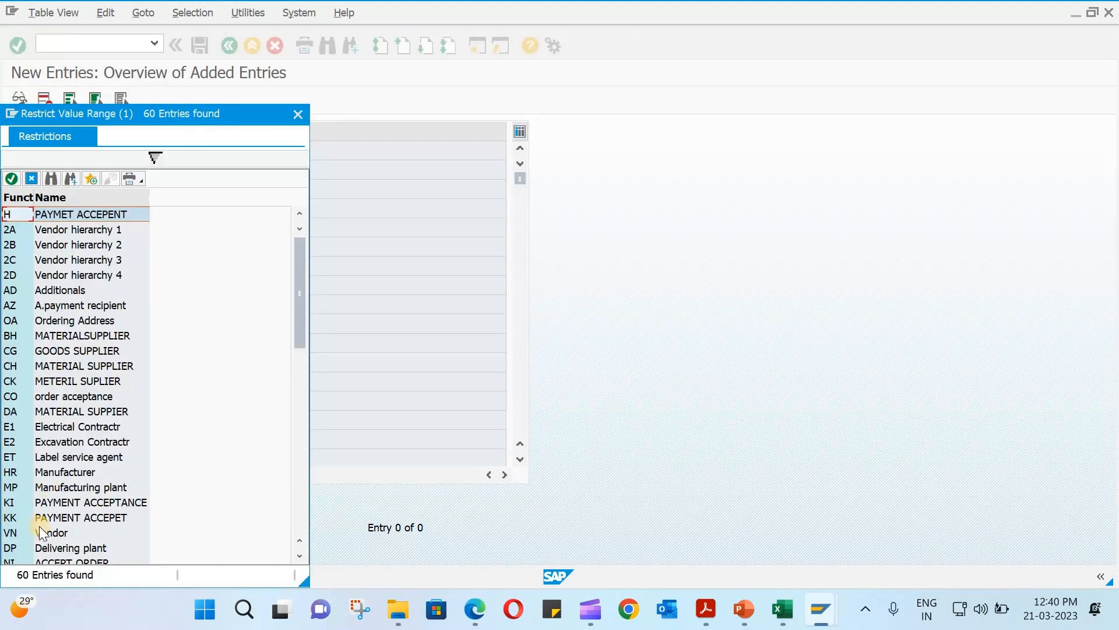
double_click(45, 533)
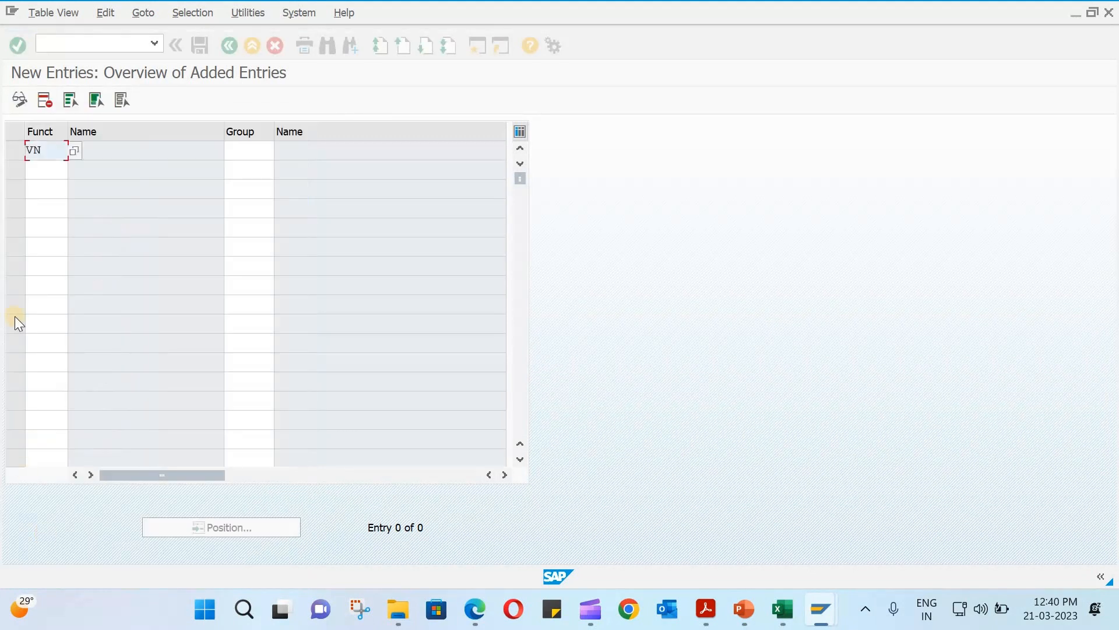
click(246, 153)
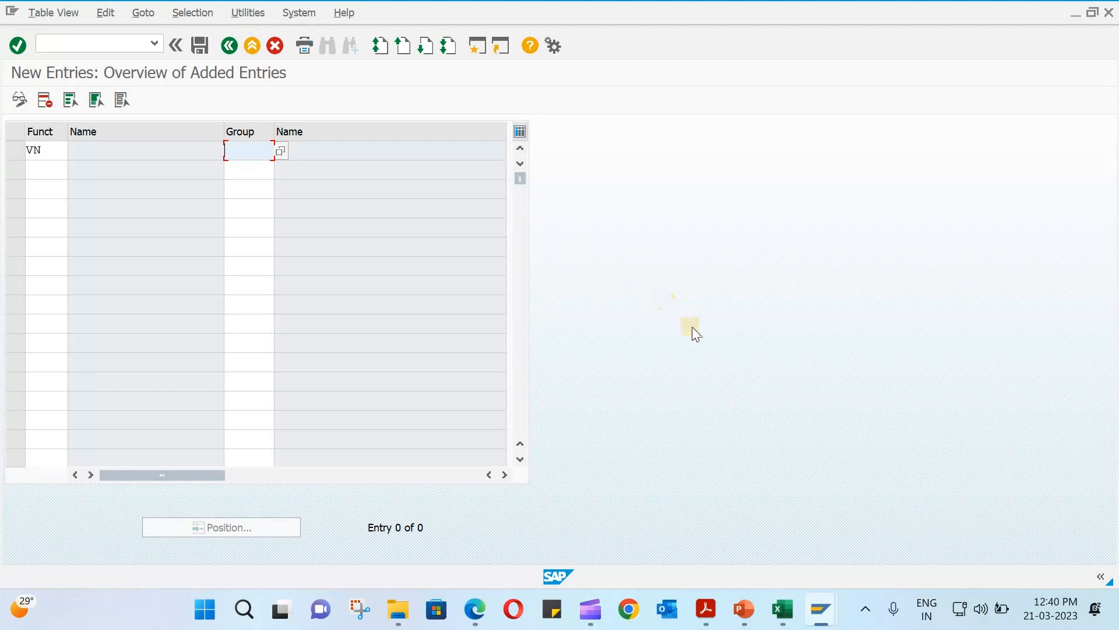
- Check the local vendor account group in the ORG.xlsx workbook in Excel, return to SAP and assign group ZALV to function VN
click(782, 609)
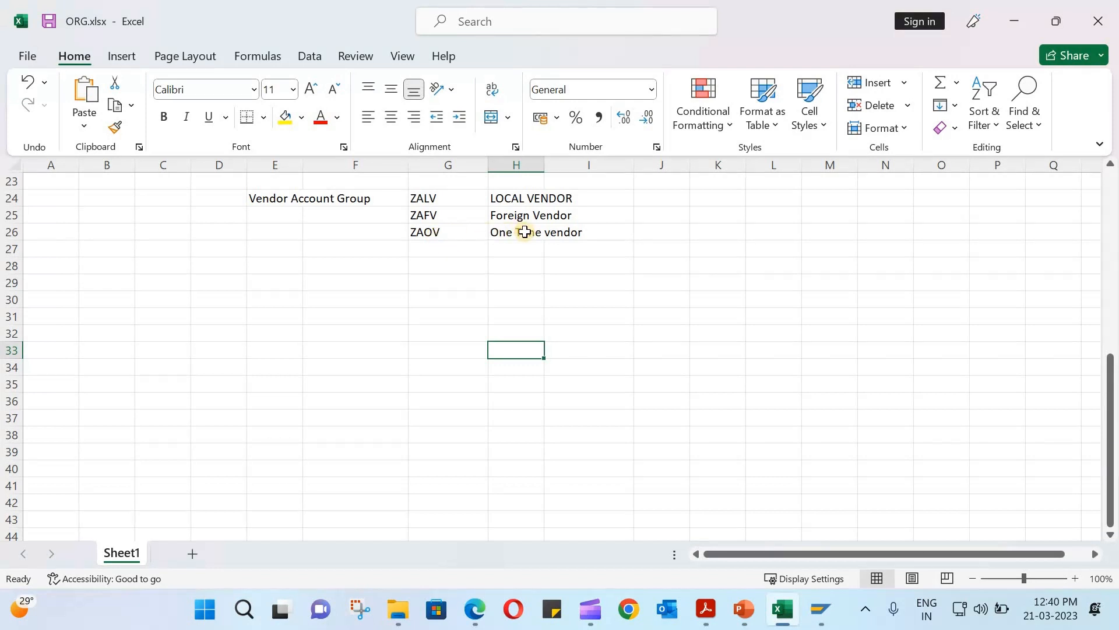
click(453, 199)
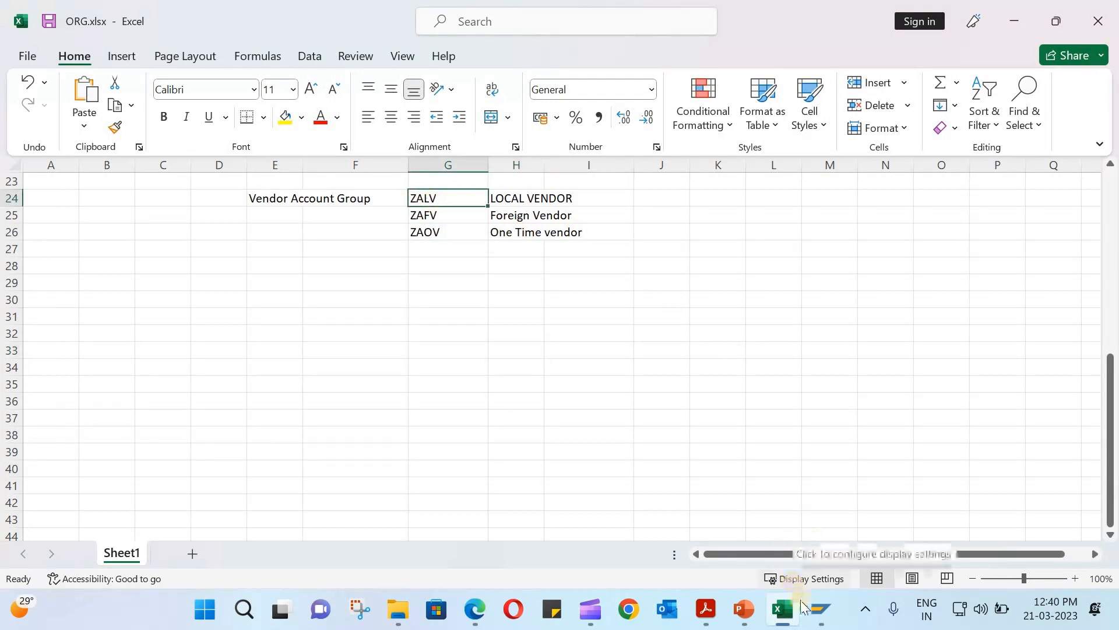
mouse_move(817, 623)
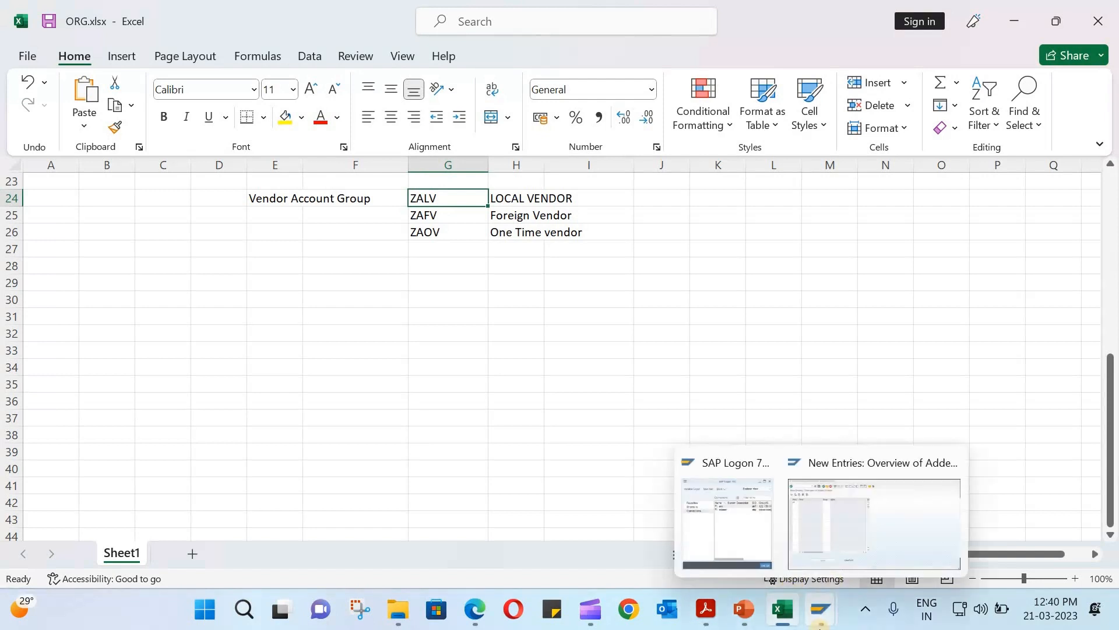
click(837, 537)
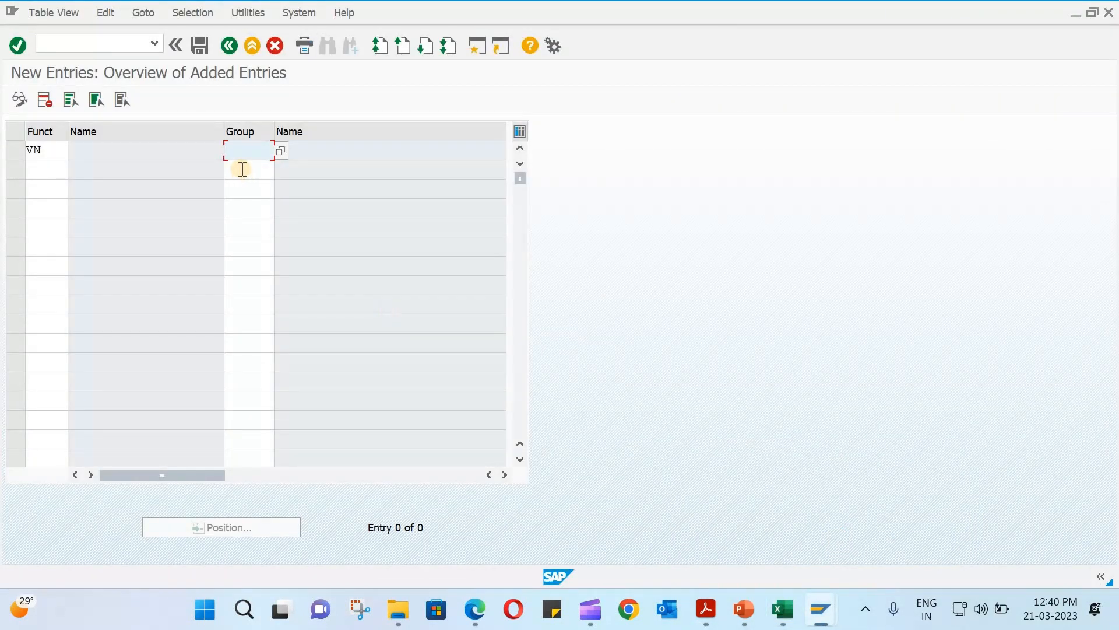
text(za)
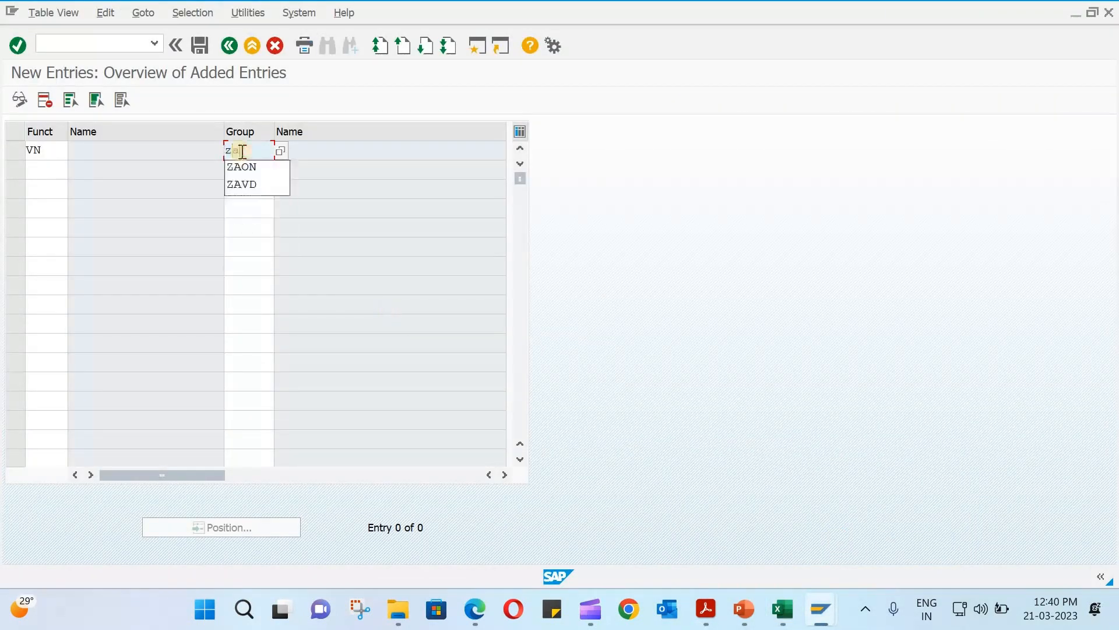
text(lv)
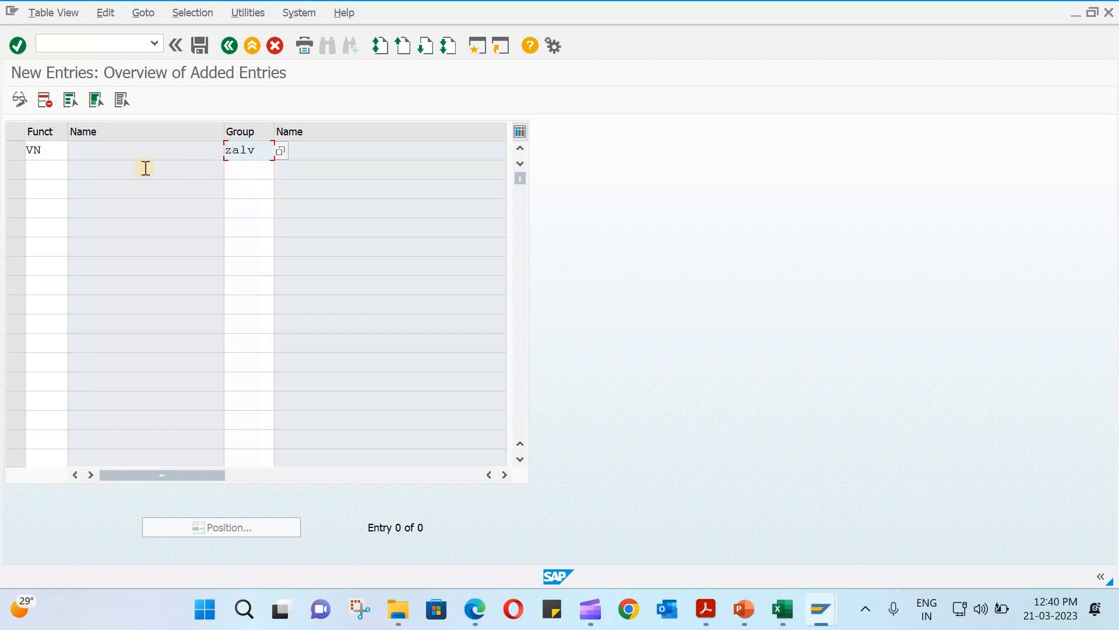
- Add partner functions IP and GS as new rows, each assigned to account group ZALV
click(57, 169)
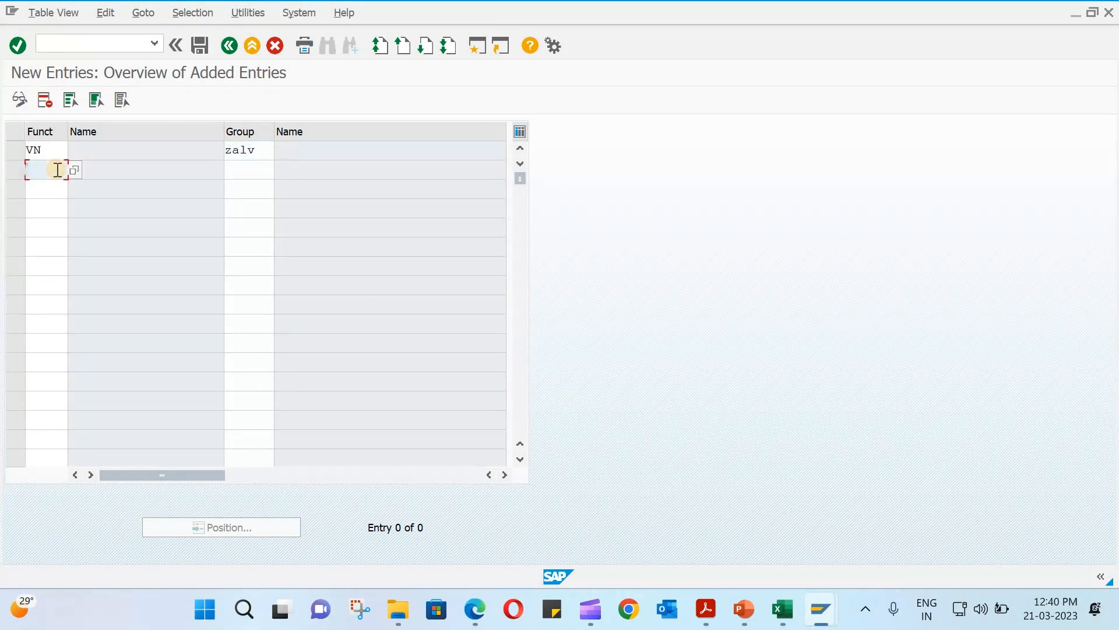
text(IP)
click(234, 168)
text(zal)
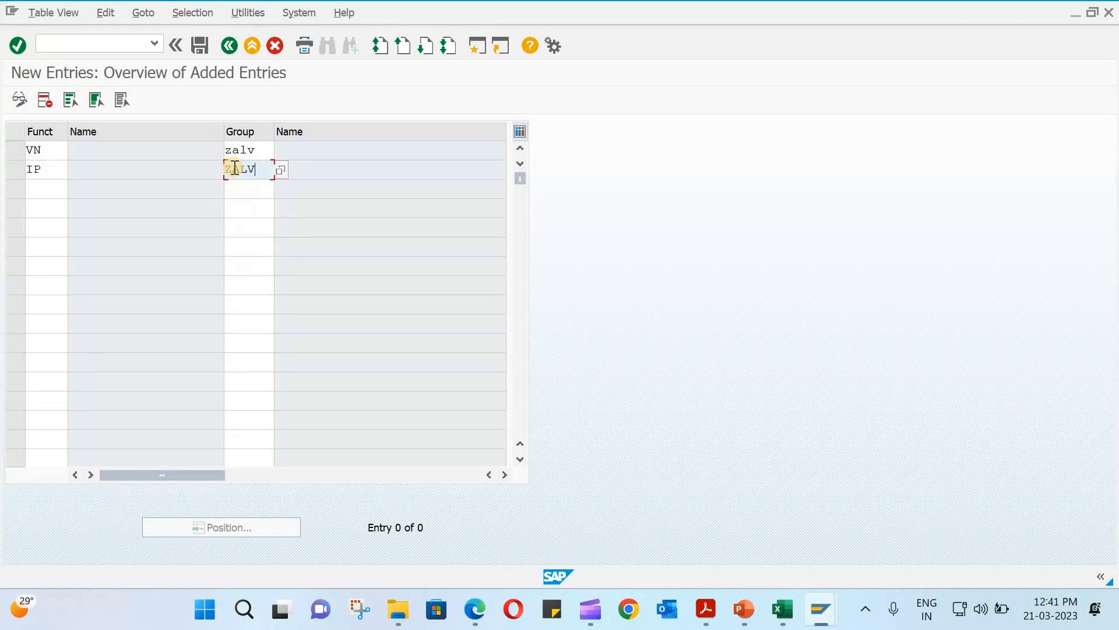
click(48, 192)
text(GS)
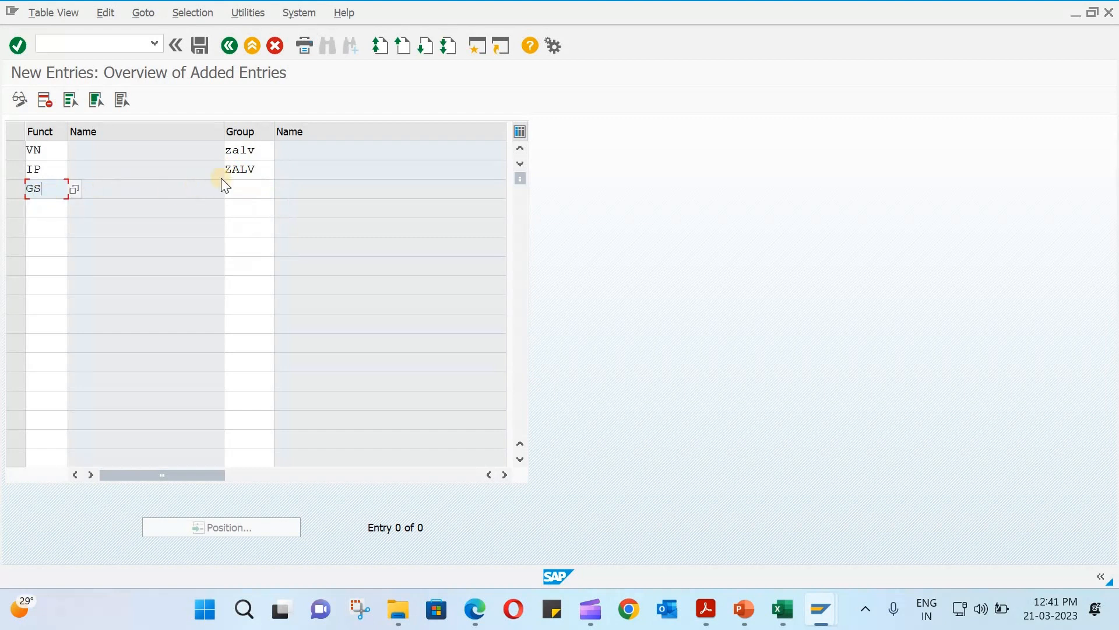
click(248, 187)
text(ZALV)
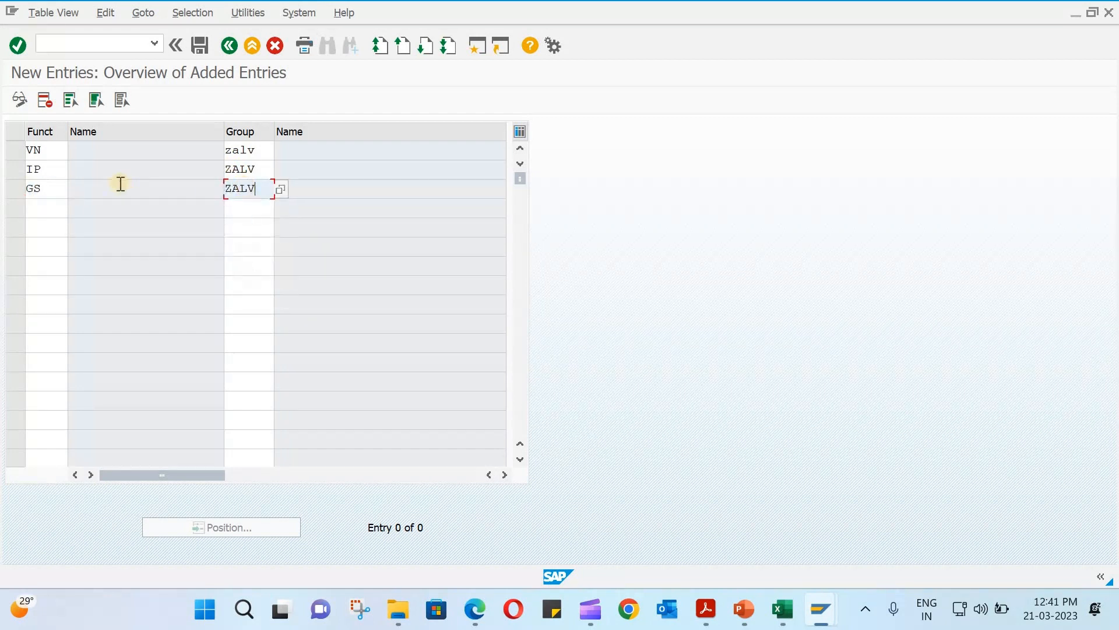
- Add partner function FS with account group ZALV and briefly check the vendor account group list in the Excel workbook
click(59, 208)
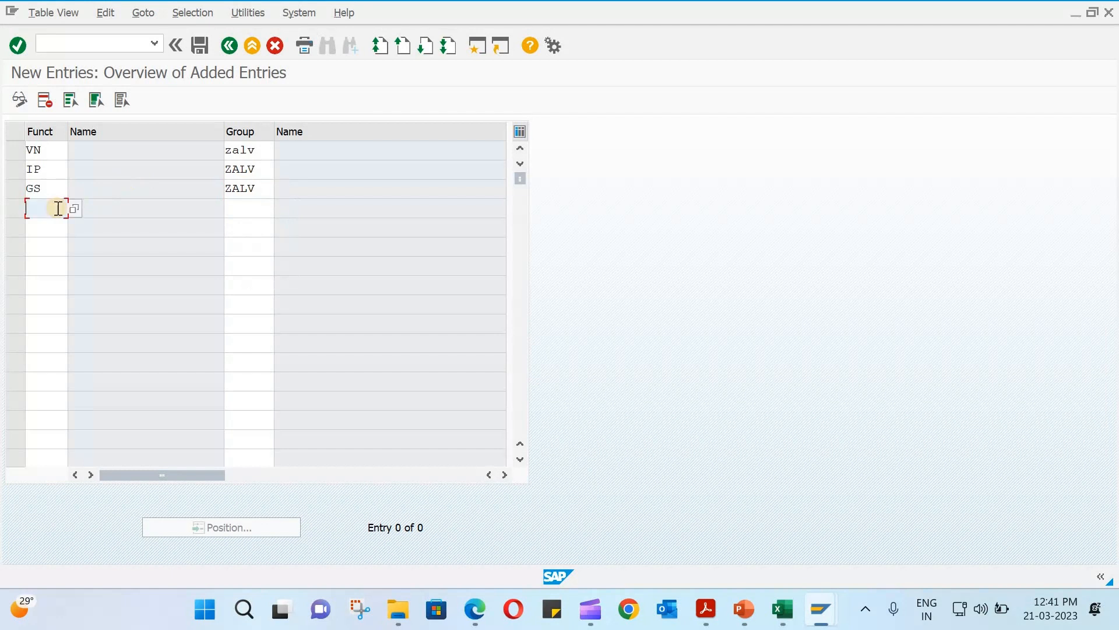
text(FS)
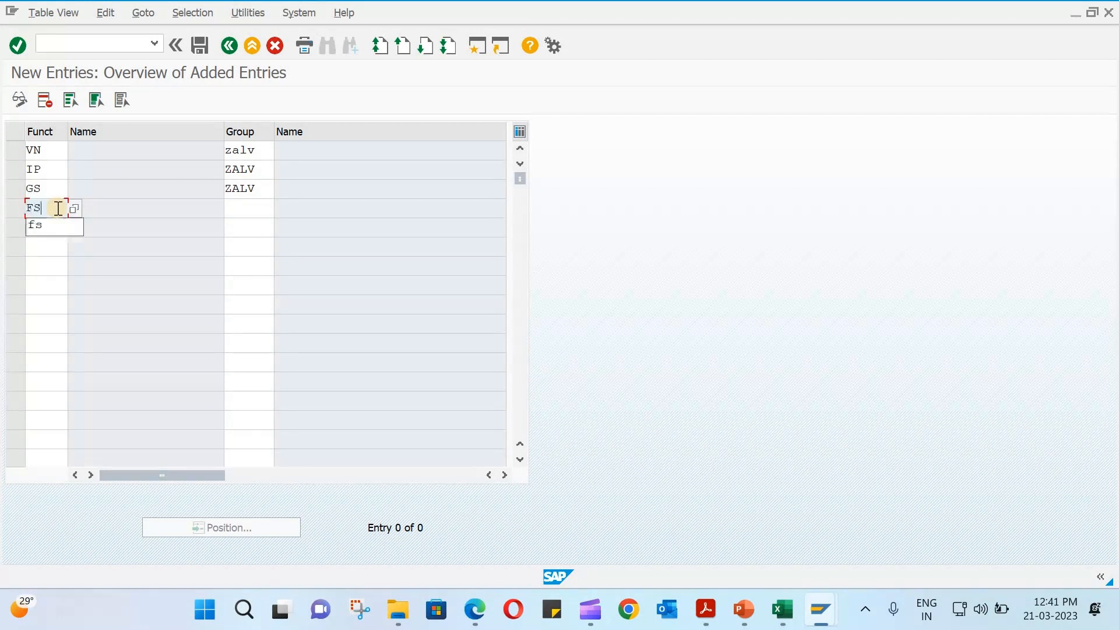
click(255, 204)
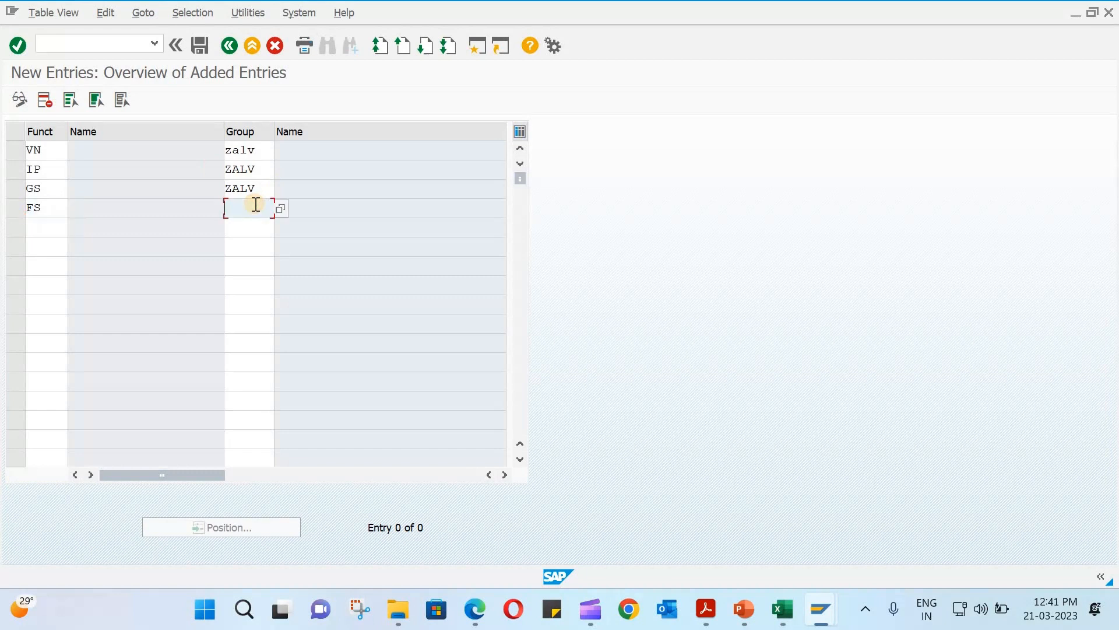
text(ZALV)
click(787, 610)
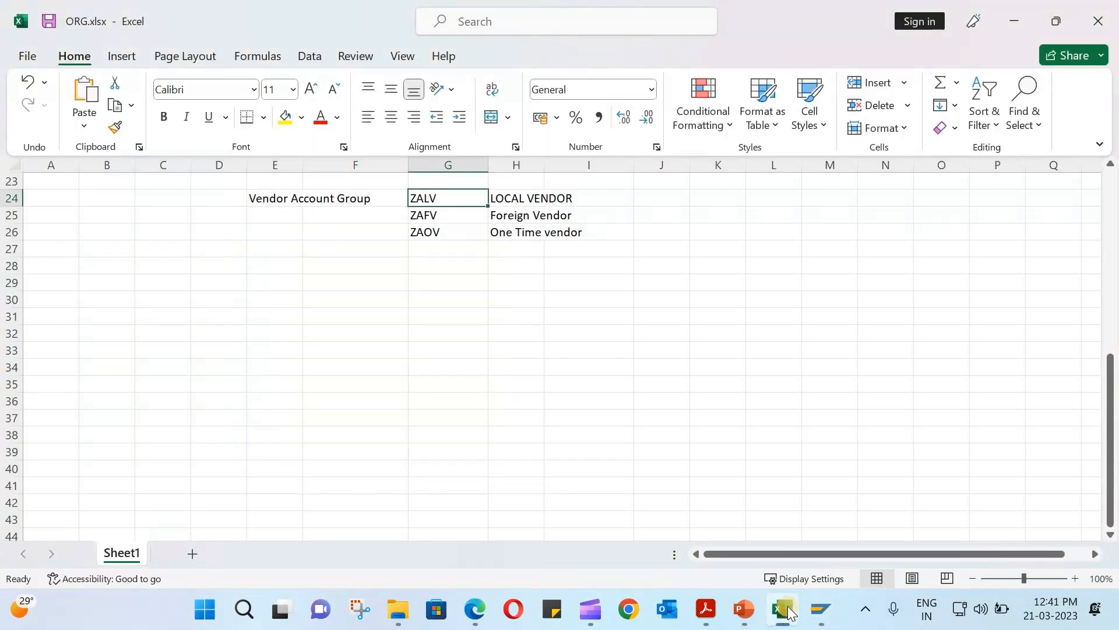
click(787, 610)
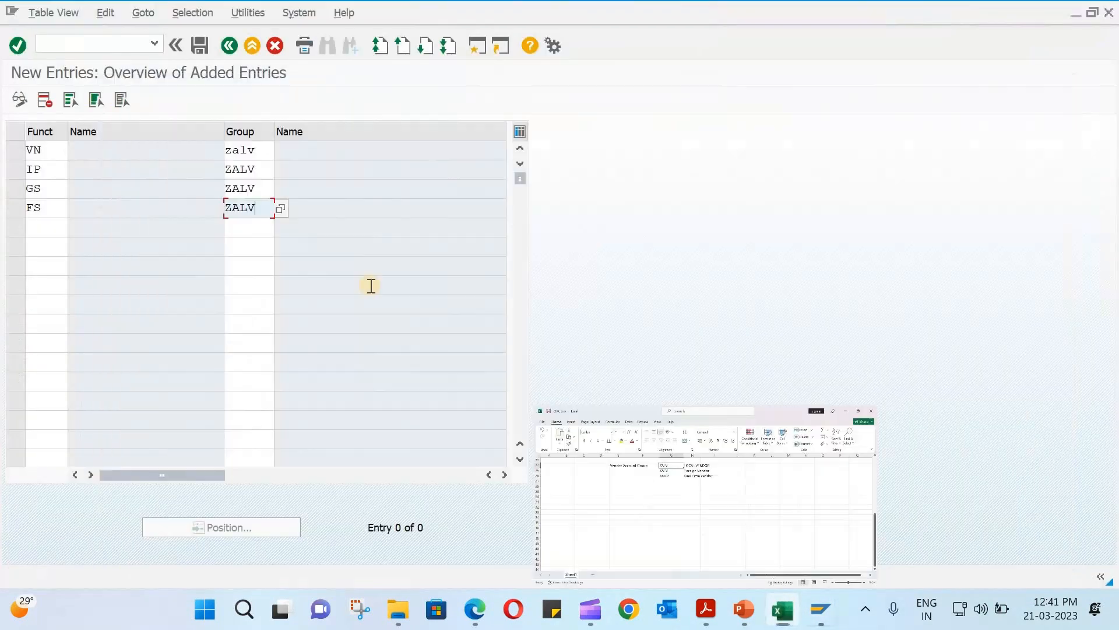
- Add partner functions VN and IP as new rows, each assigned to account group ZAFV
click(51, 230)
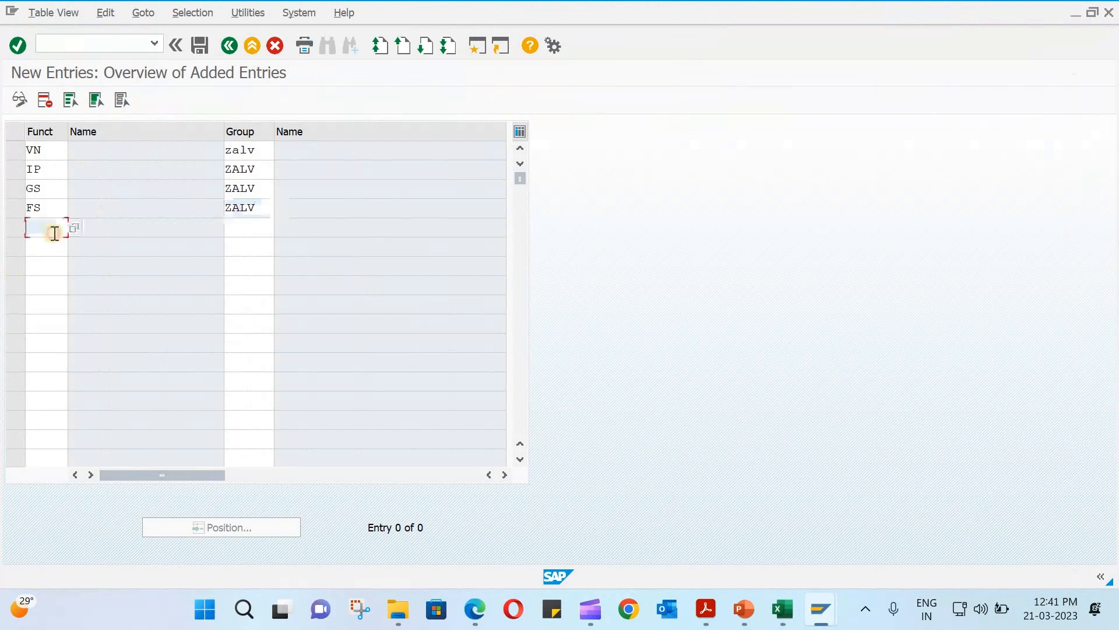
text(VN)
key(Tab)
text(ZAF)
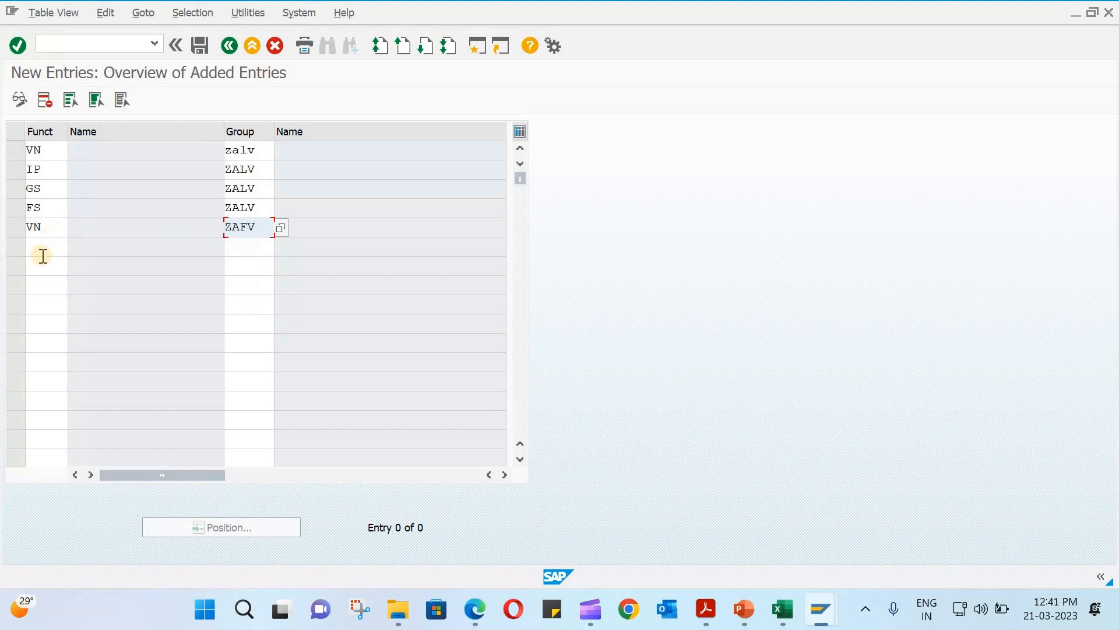
click(45, 249)
text(IP)
key(Tab)
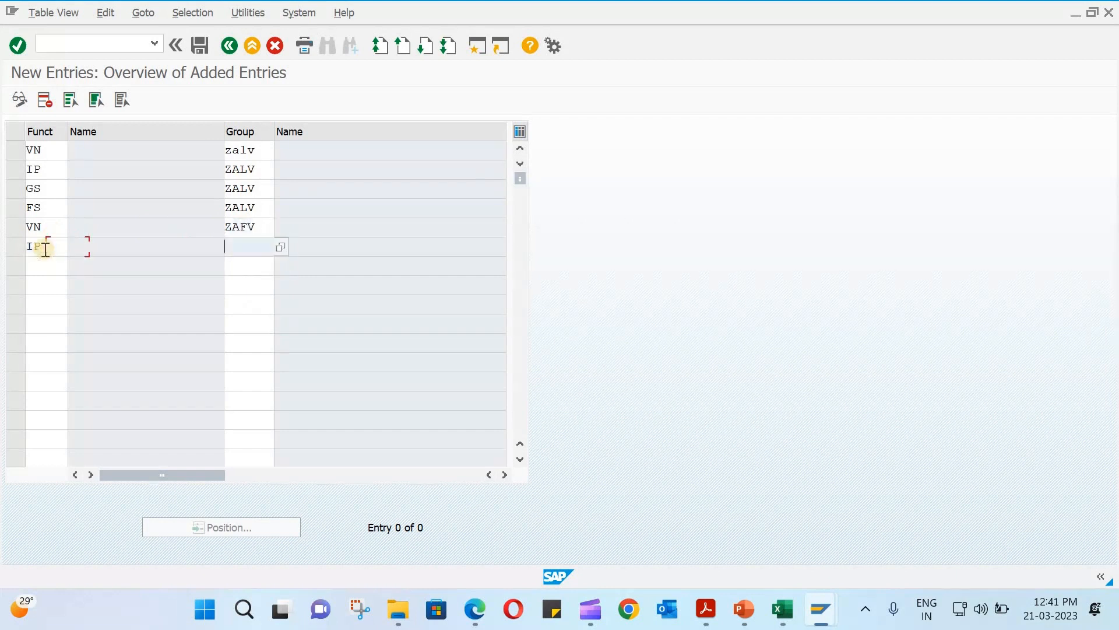
text(ZAFV)
- Add partner functions GS and FS as new rows, each assigned to account group ZAFV
click(52, 263)
text(GS)
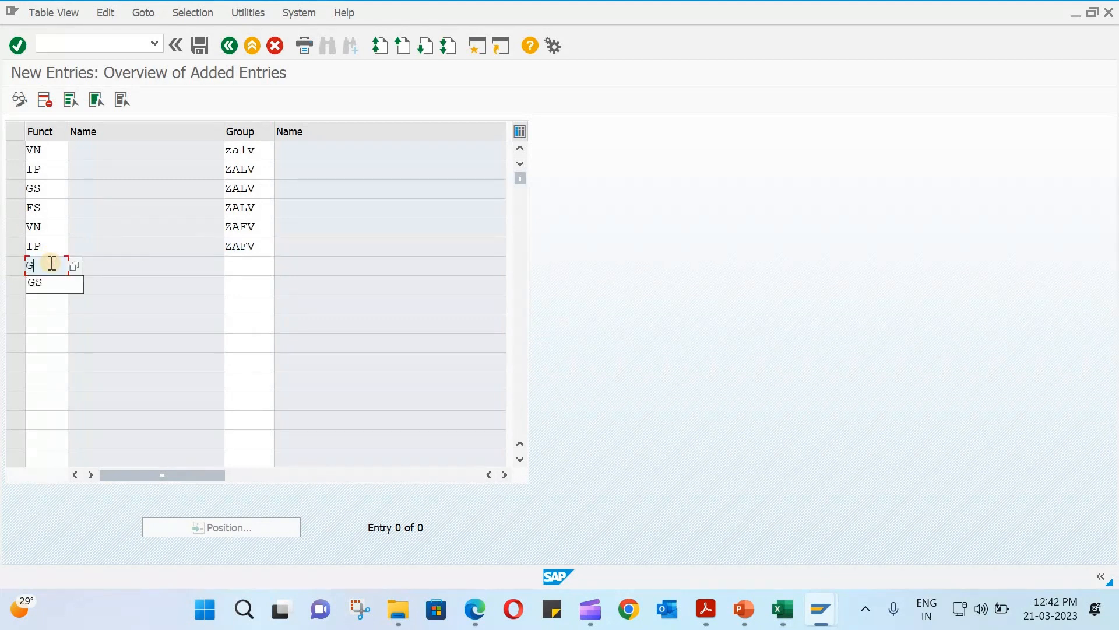
key(Tab)
text(ZAFV)
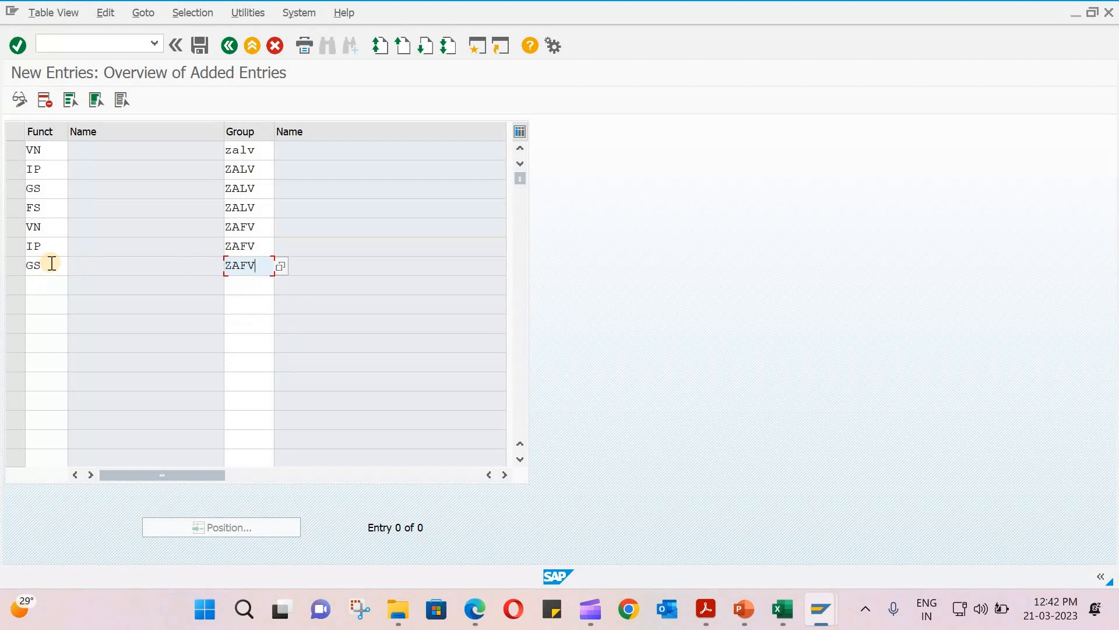
key(Tab)
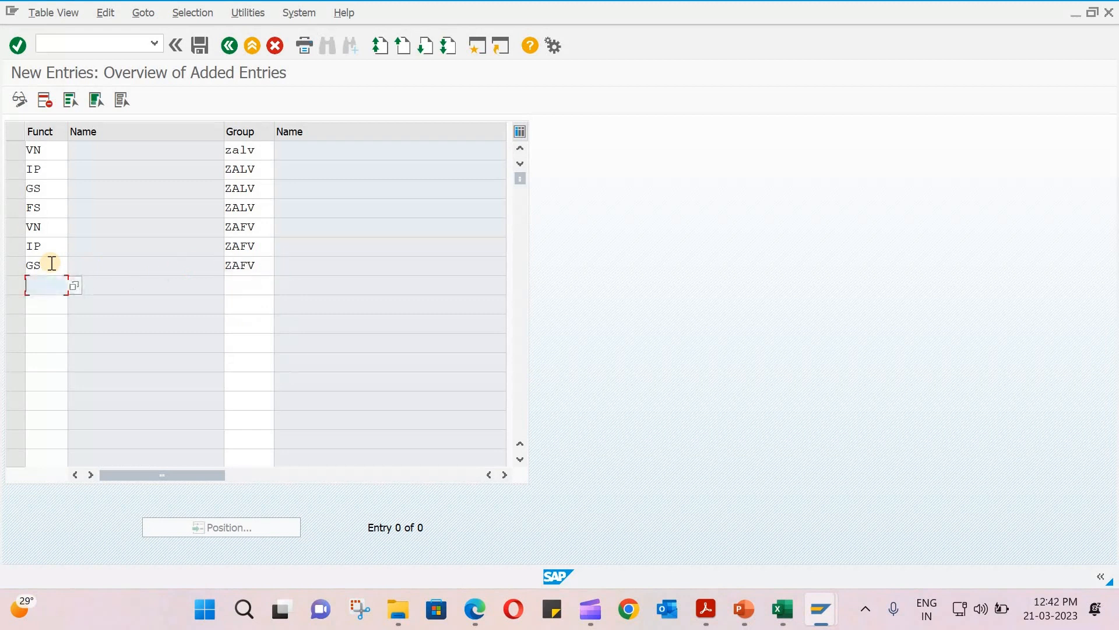
text(FS)
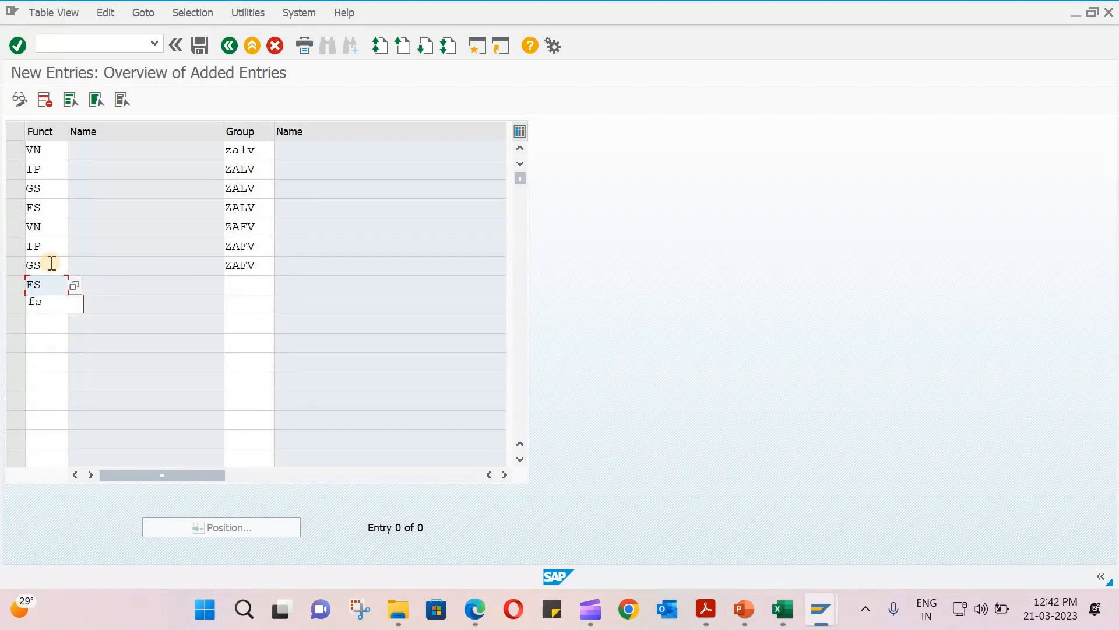
key(Tab)
text(ZAF)
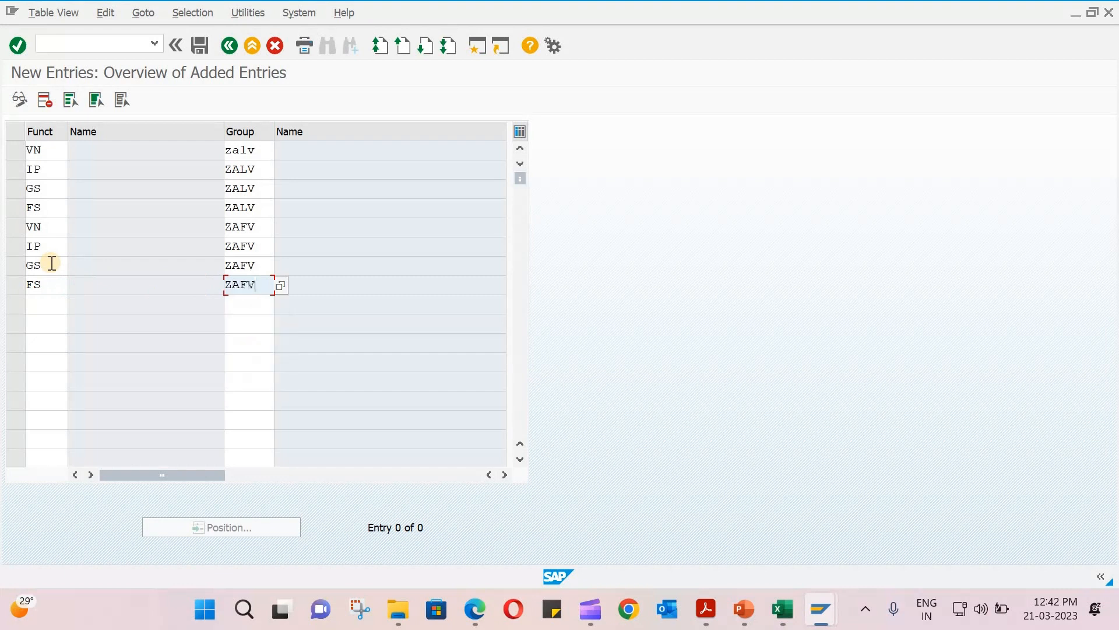
- Add partner functions VN and IP as new rows, each assigned to account group ZAOV
click(44, 305)
text(VN)
key(Tab)
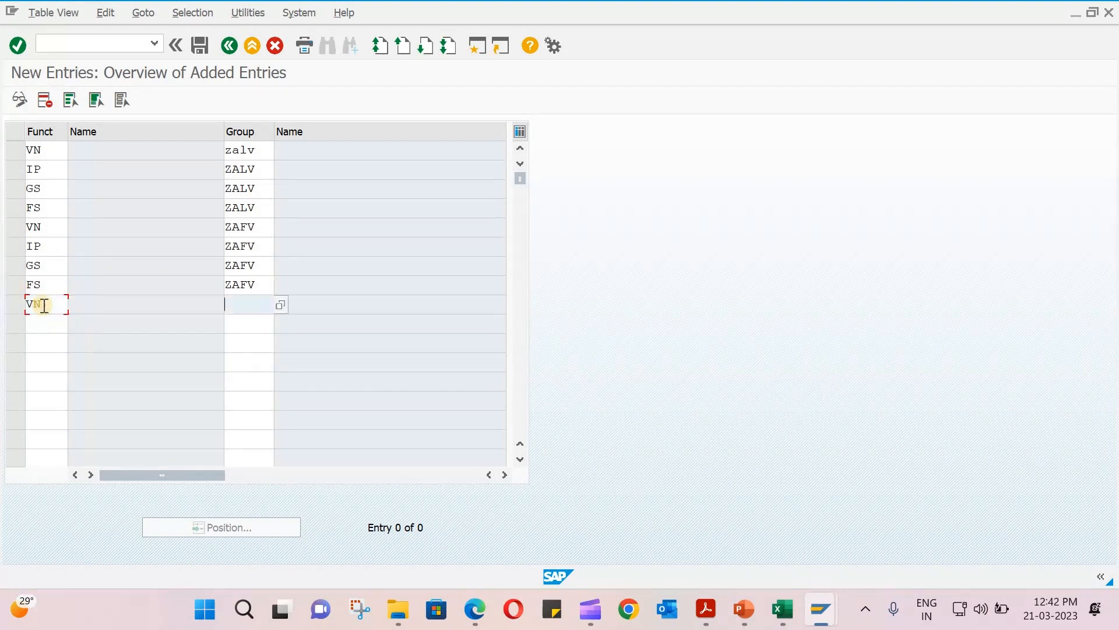
text(ZAOV)
key(Tab)
text(IP)
key(Tab)
text(ZAOV)
- Add partner functions GS and FS as new rows, each assigned to account group ZAOV
key(Tab)
text(GS)
key(Tab)
text(ZAOV)
key(Tab)
text(FS)
key(Tab)
text(ZAOV)
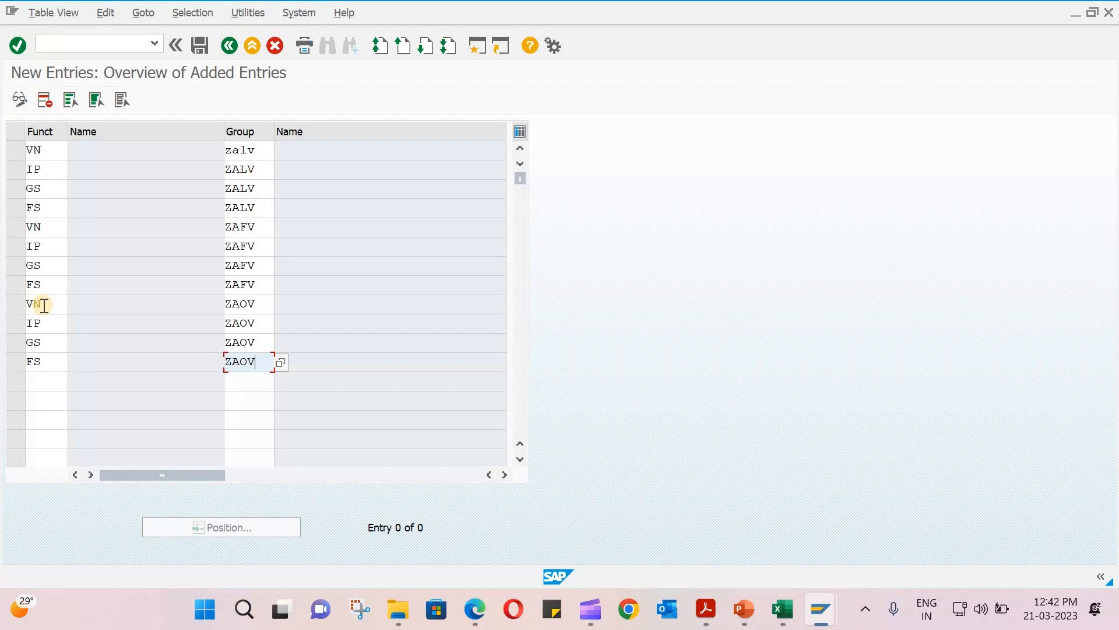
- Save the permissible partner role entries to the proposed customizing request and return to the IMG structure
key(Return)
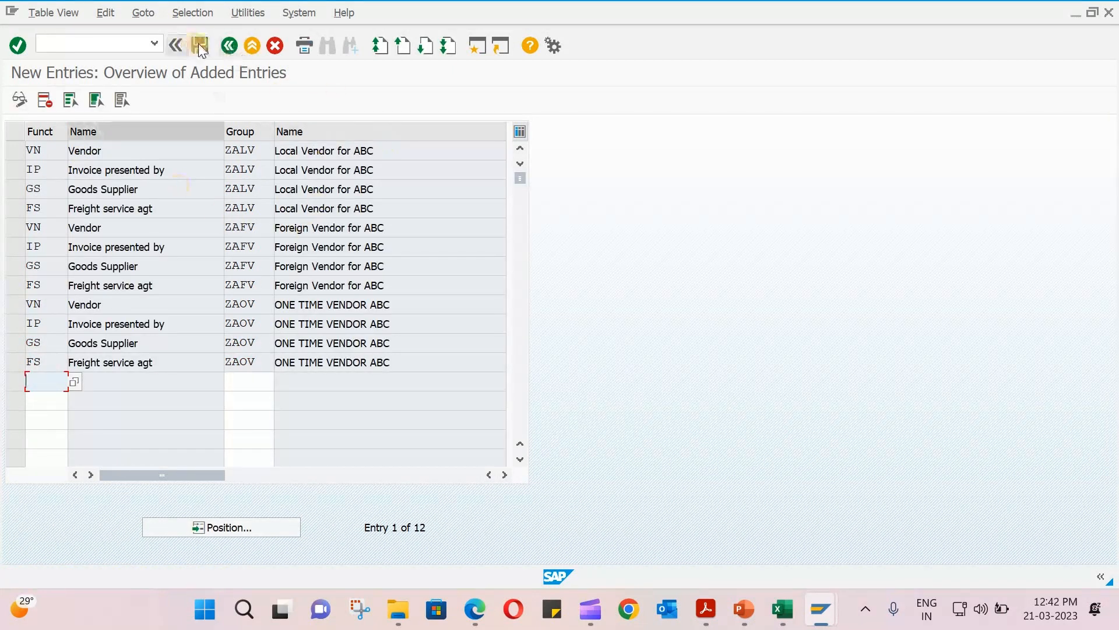
click(198, 43)
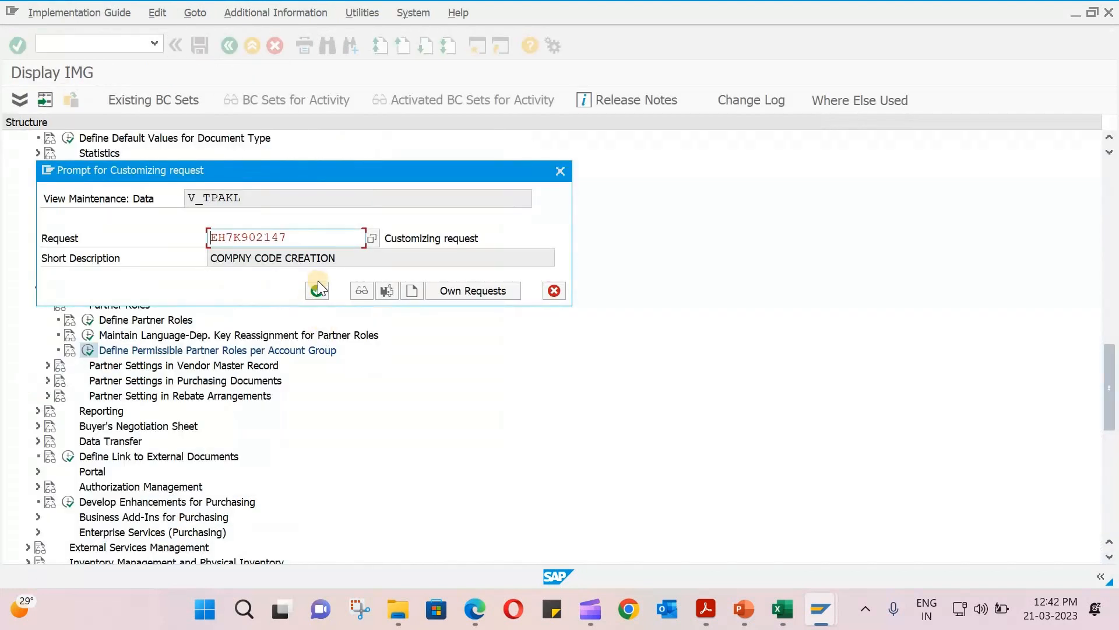
click(317, 287)
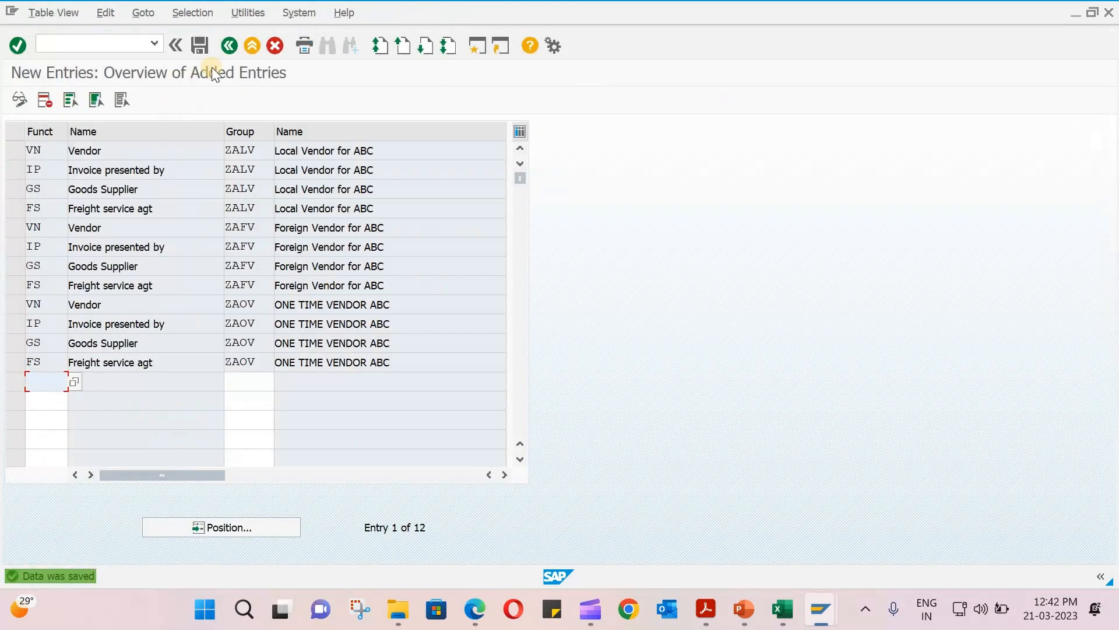
click(227, 50)
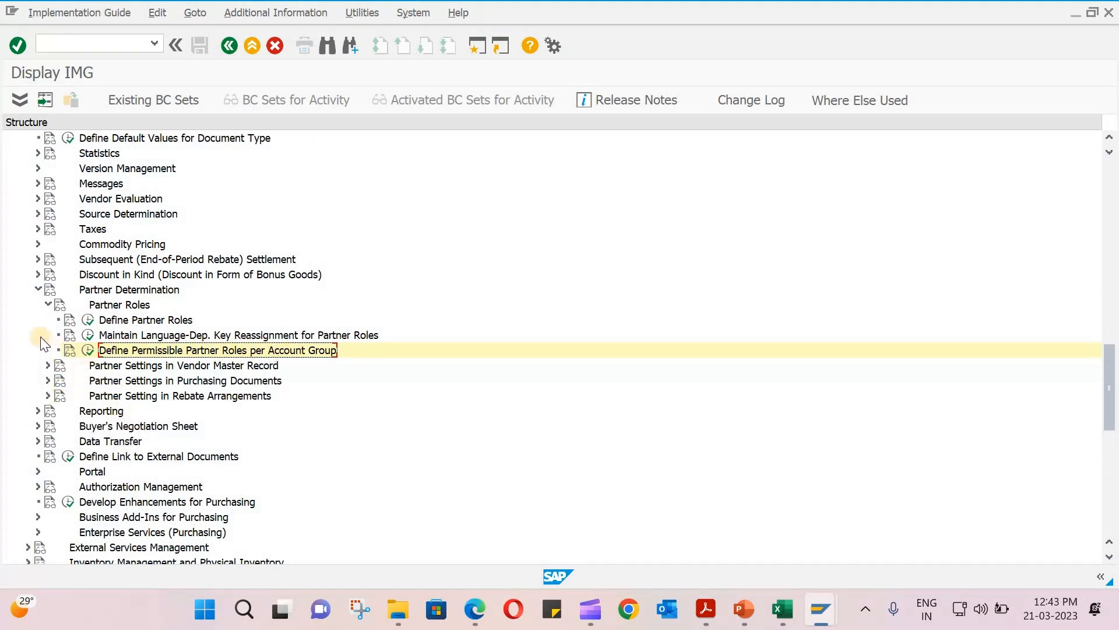
- Collapse Partner Roles and open the Define Partner Schemas activity under Partner Settings in Vendor Master Record
click(48, 303)
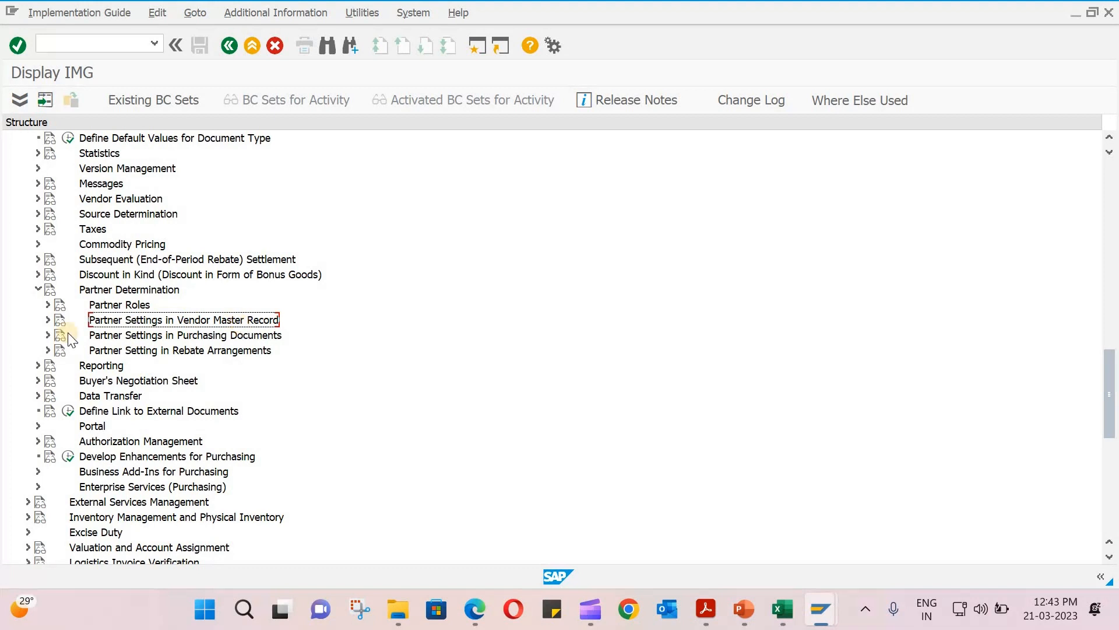
click(48, 320)
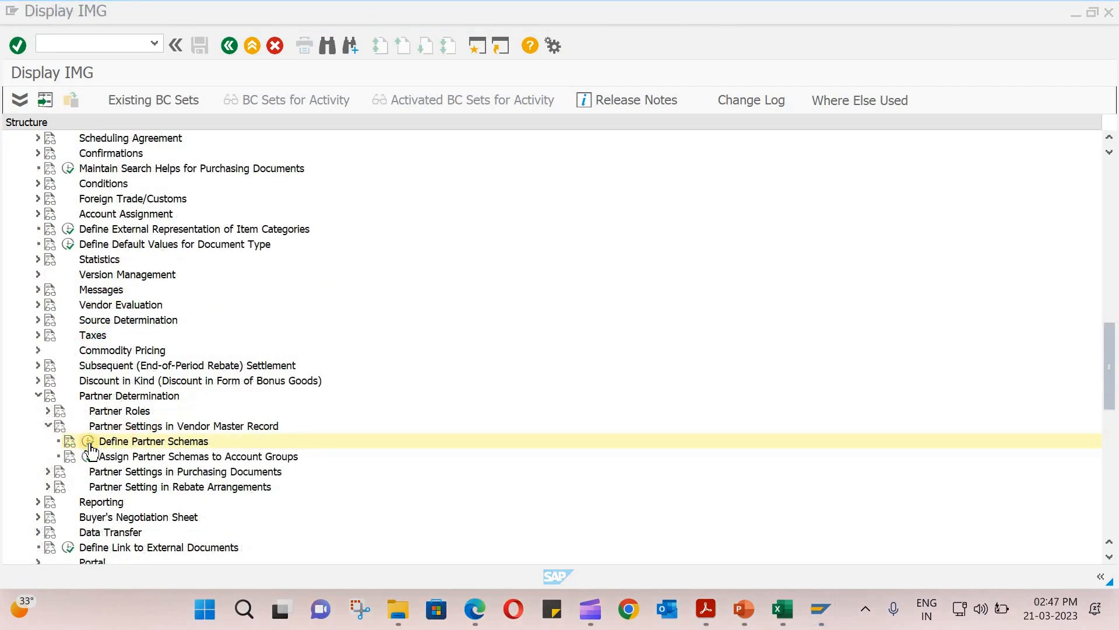
click(88, 443)
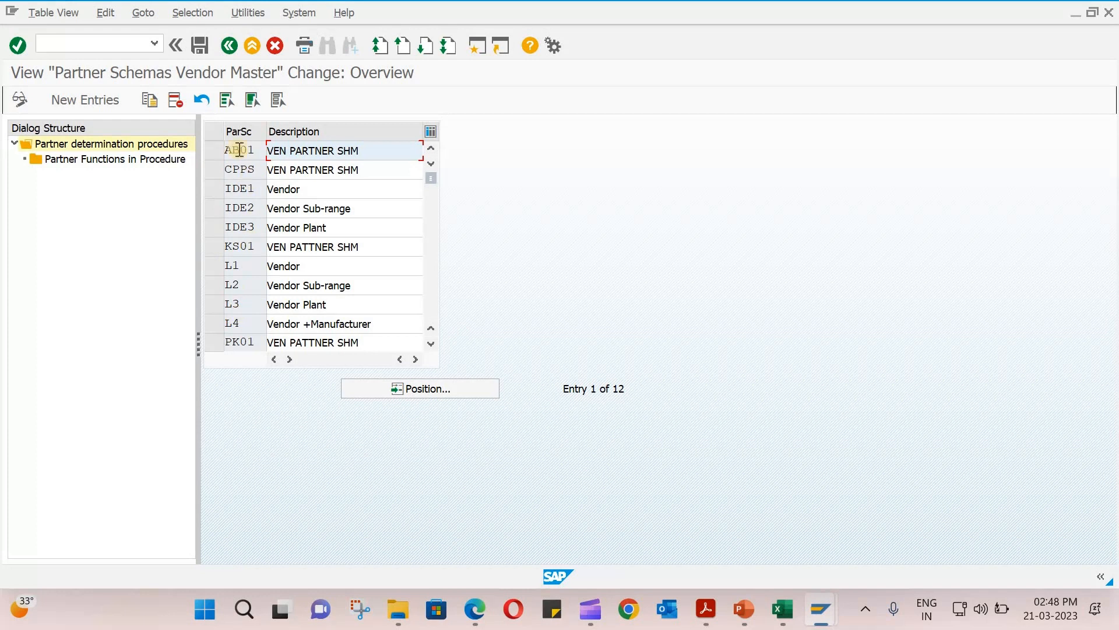
- Create partner schema ZPAB with the description "Part schemas for ABC" and save it to the proposed customizing request
click(65, 101)
click(244, 150)
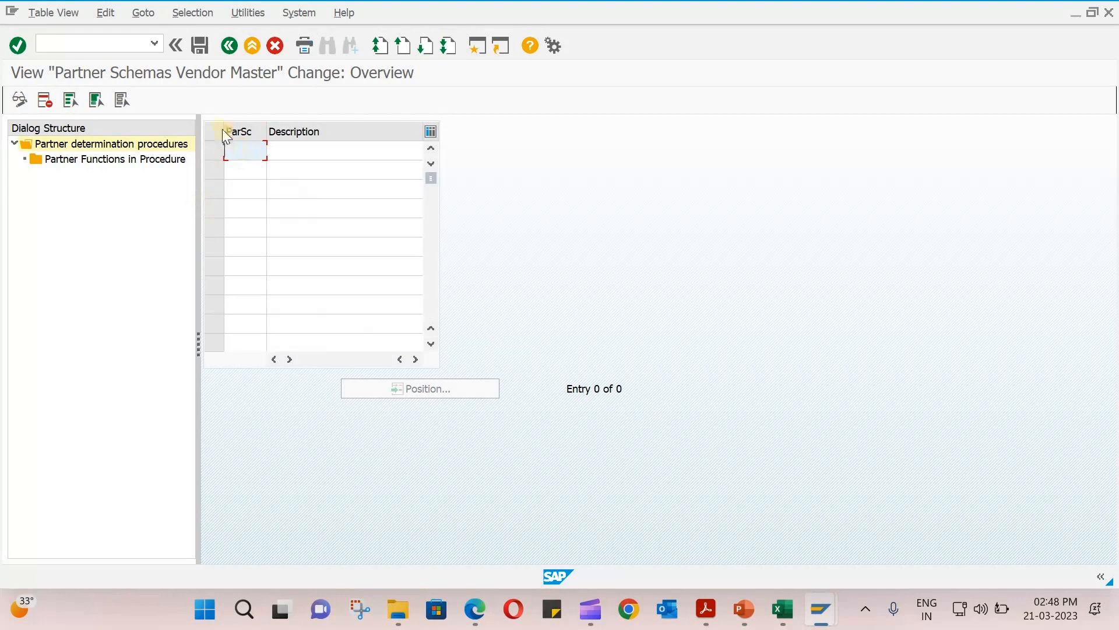
click(258, 148)
text(AB)
click(320, 155)
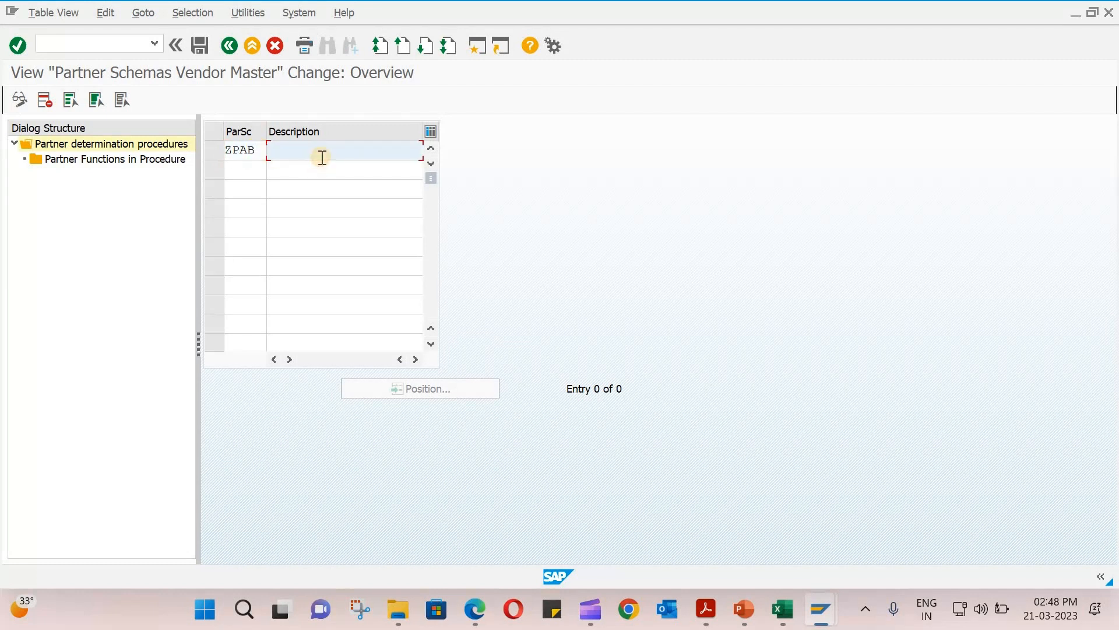
text(Part schemas for ABC)
key(Return)
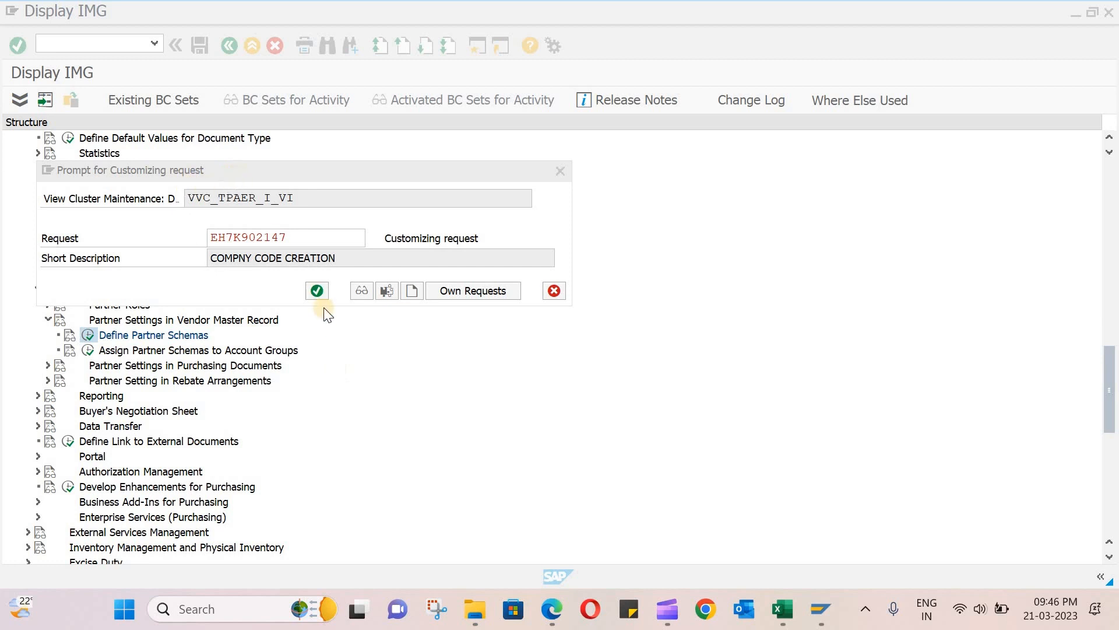
click(317, 291)
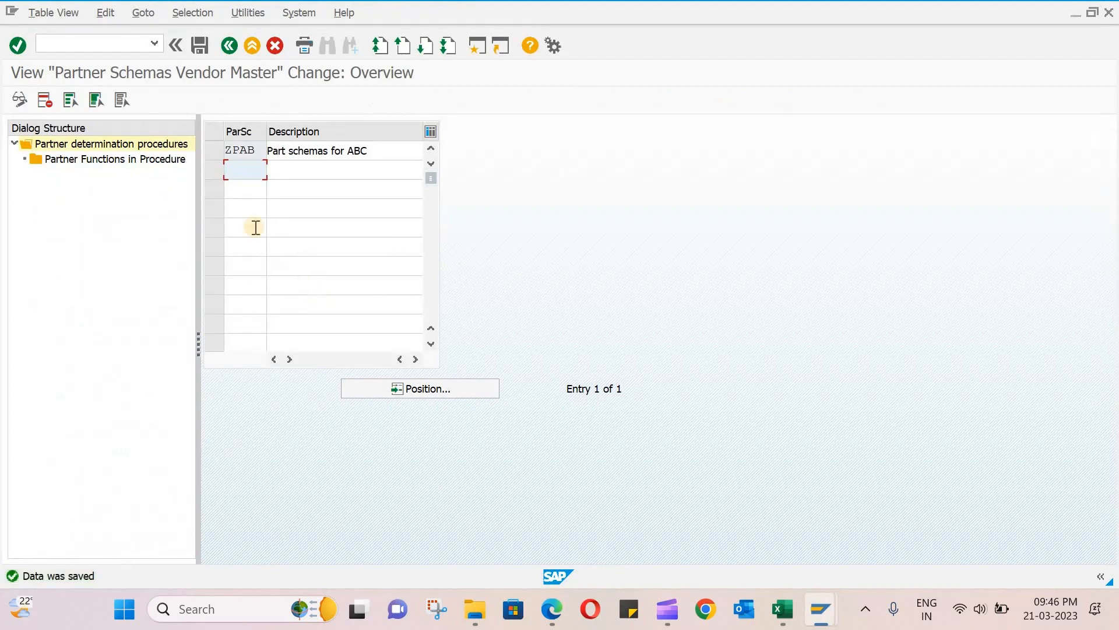
- Open Partner Functions in Procedure for schema ZPAB and start new entries
click(215, 152)
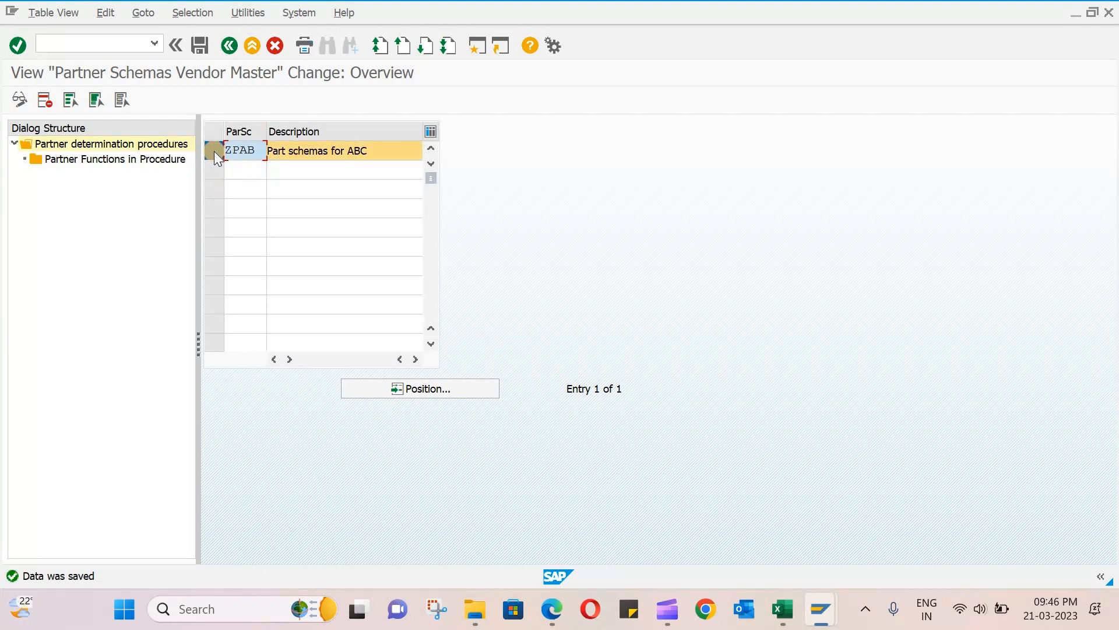
double_click(107, 160)
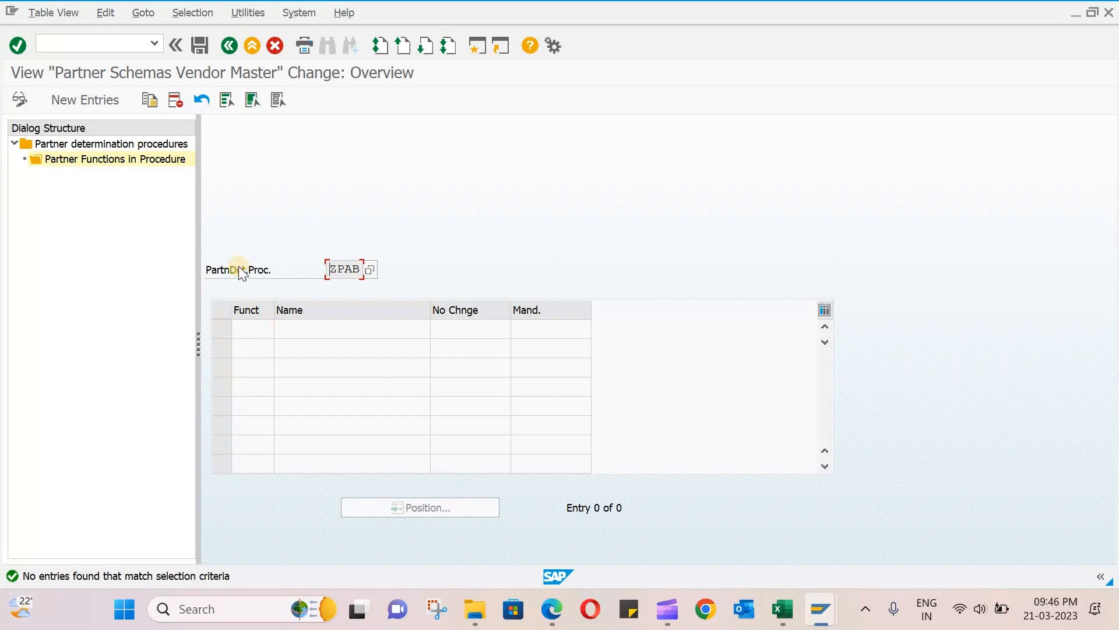
click(93, 103)
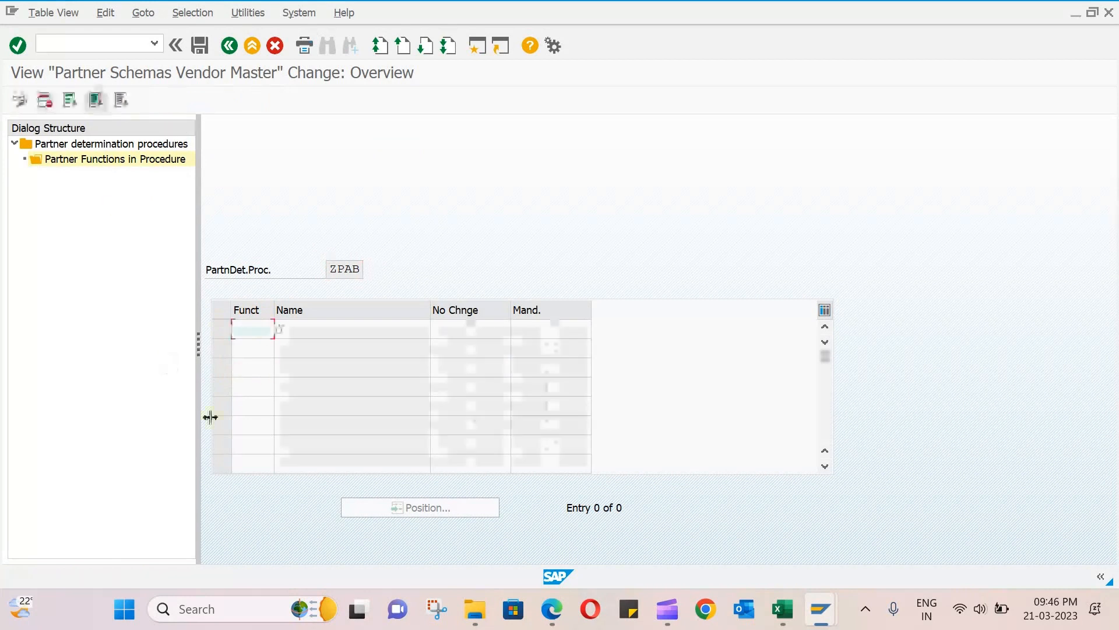
click(257, 331)
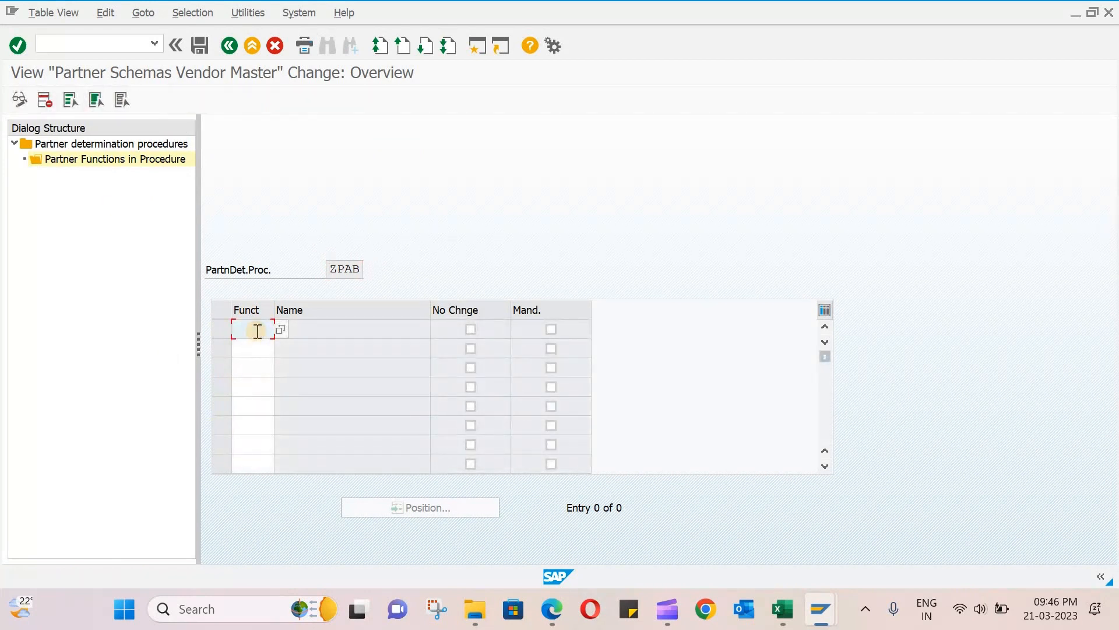
- Choose partner function VN (Vendor) from the value list for the first row of schema ZPAB
click(279, 330)
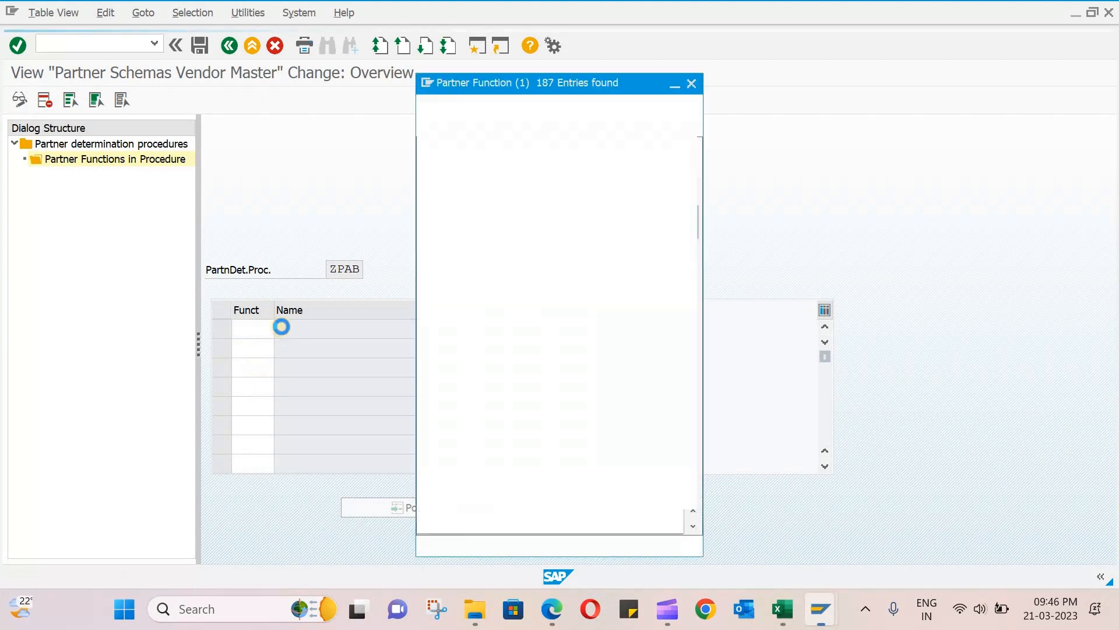
scroll(289, 350, down, 20)
scroll(258, 497, down, 20)
scroll(268, 472, up, 4)
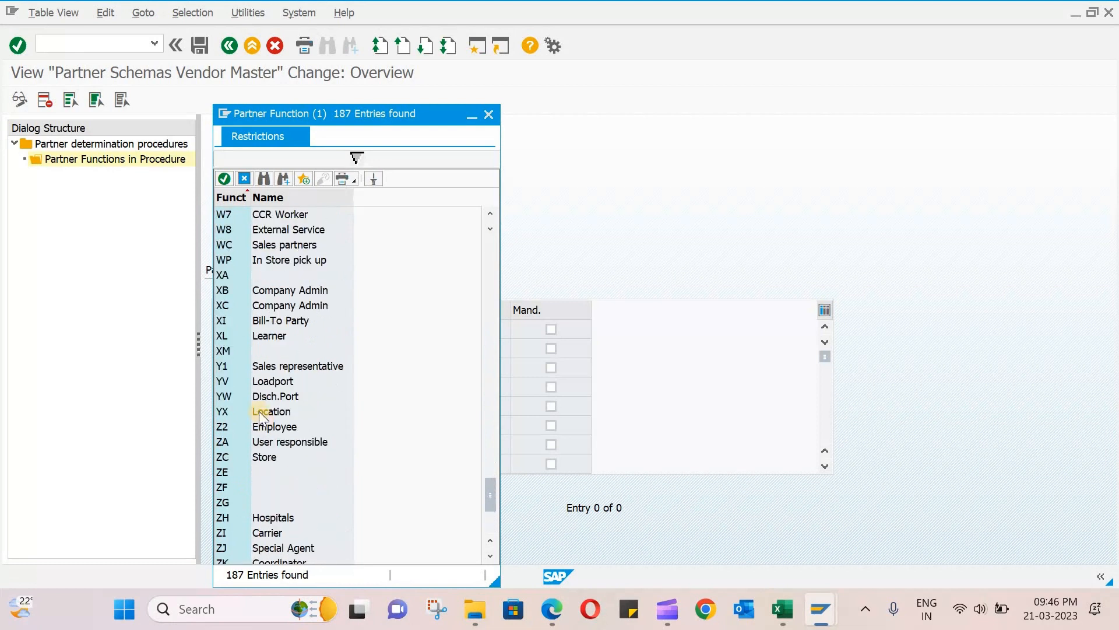
scroll(261, 415, up, 4)
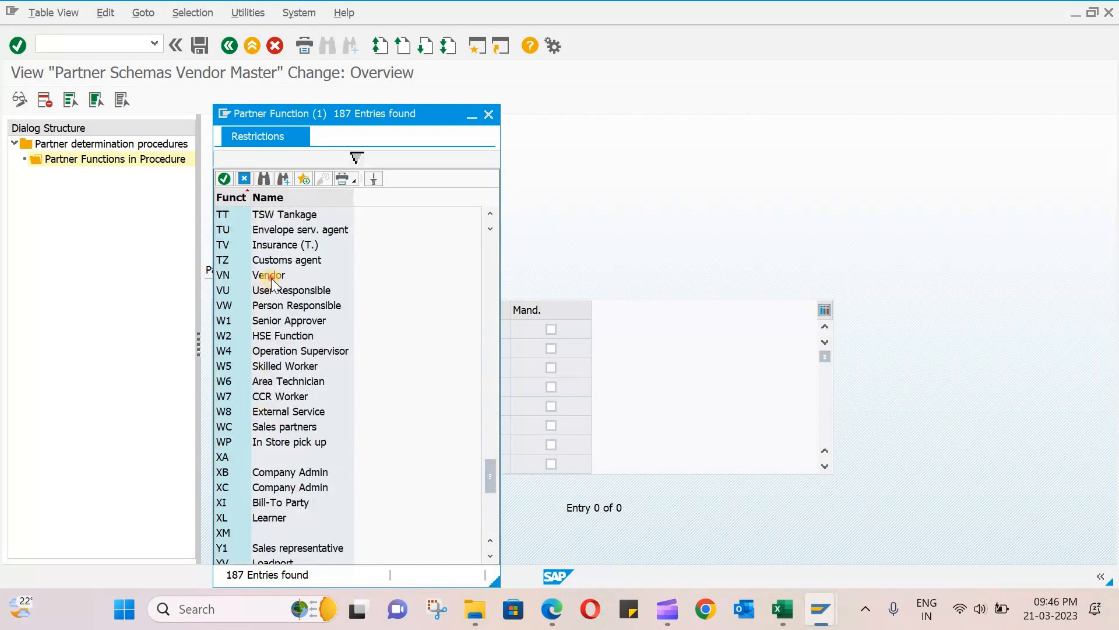
double_click(272, 276)
- Add partner functions GS, IP and FS in the next rows of schema ZPAB
click(242, 348)
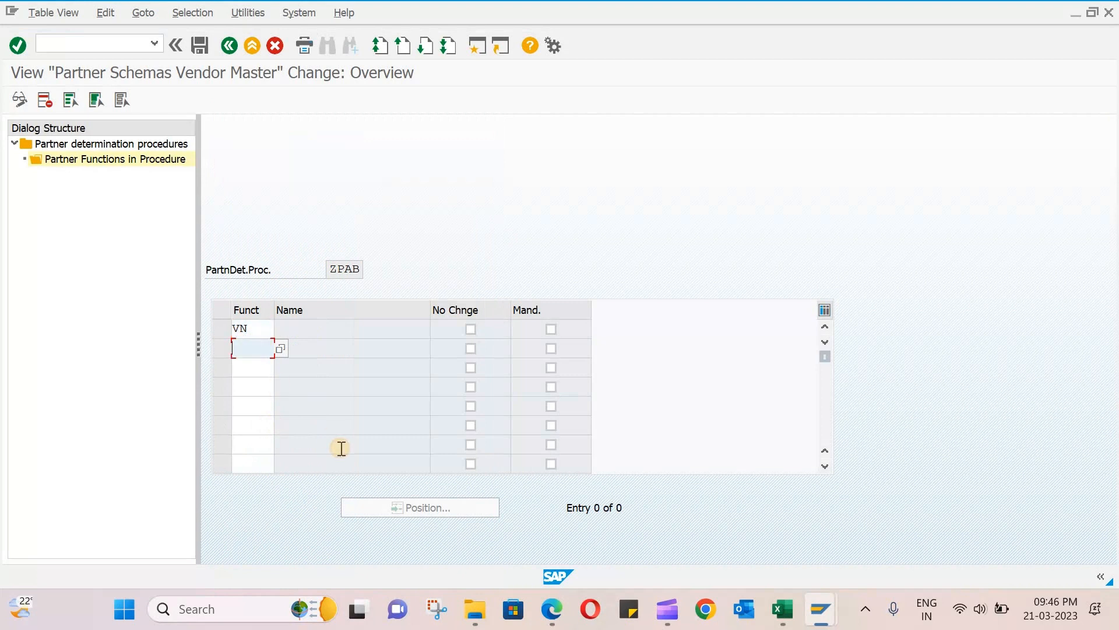
text(GS)
click(258, 372)
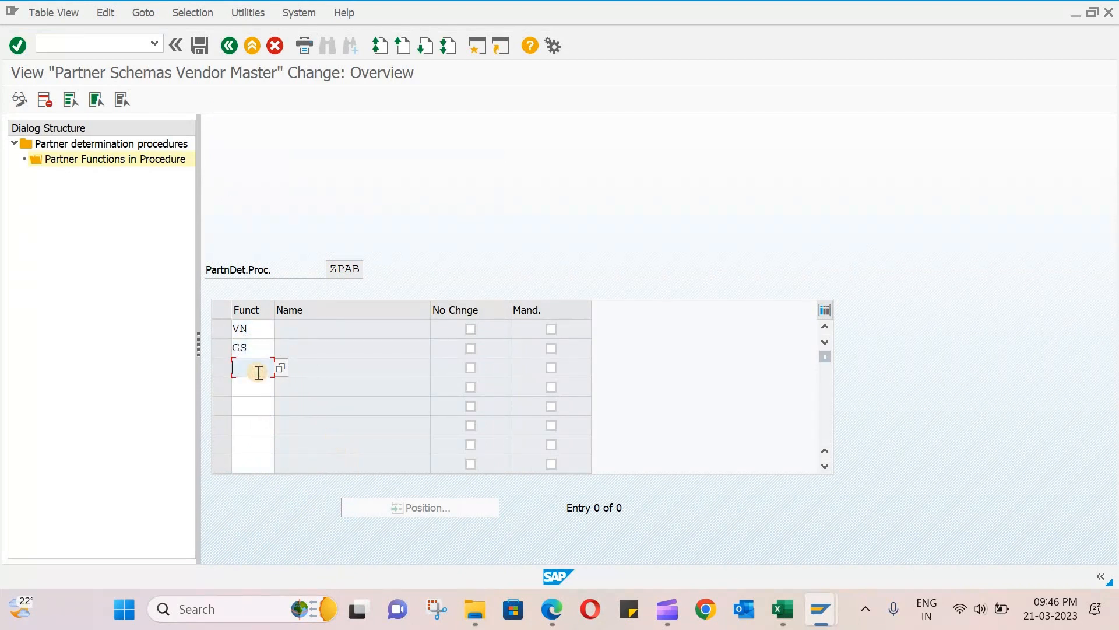
text(IP)
click(253, 392)
text(FS)
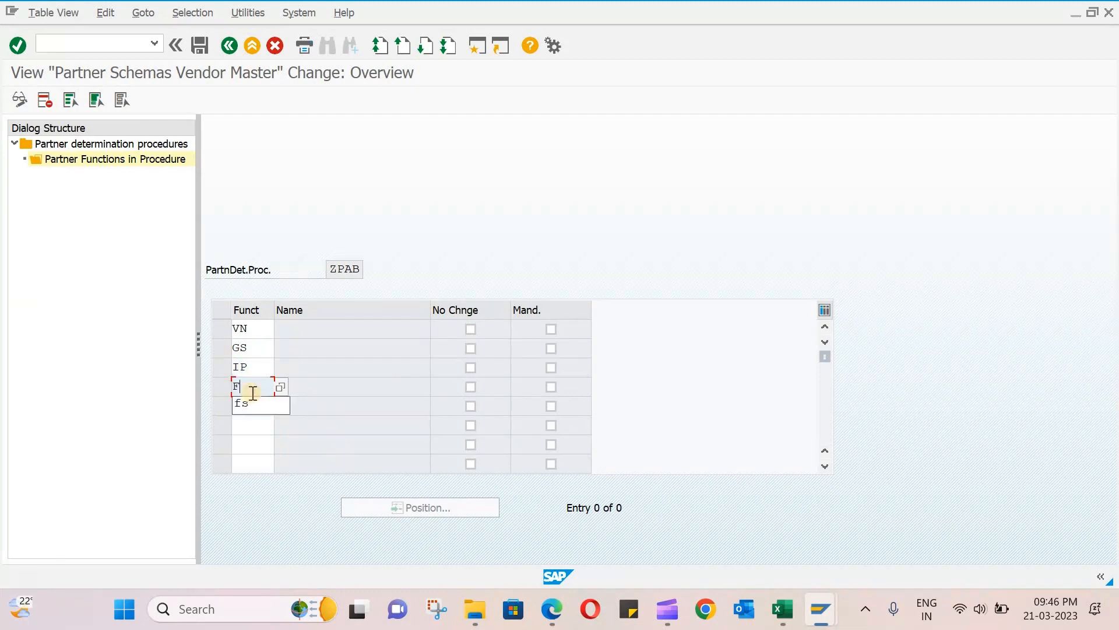
- Look up function FS (Freight service agt) in the partner function value list and close the list
click(274, 381)
click(283, 386)
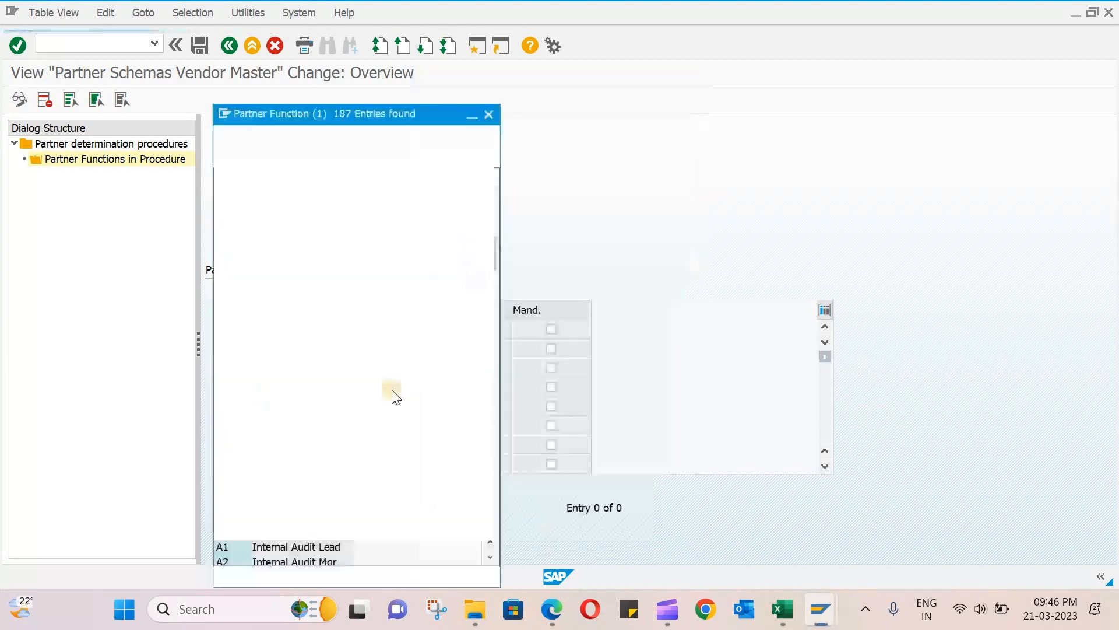
scroll(251, 468, down, 15)
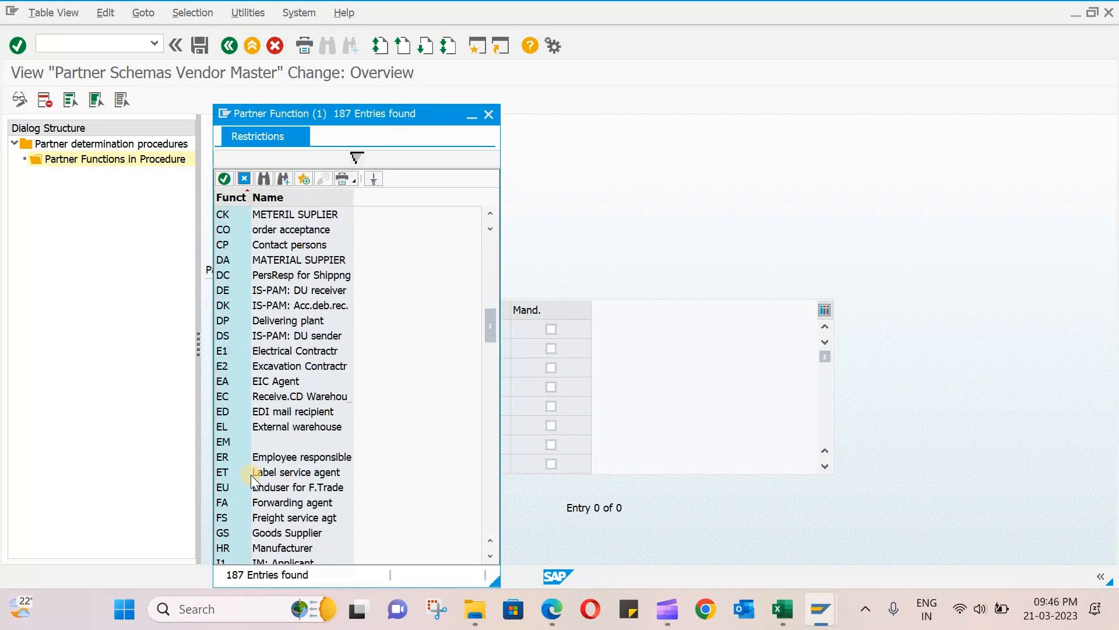
click(309, 336)
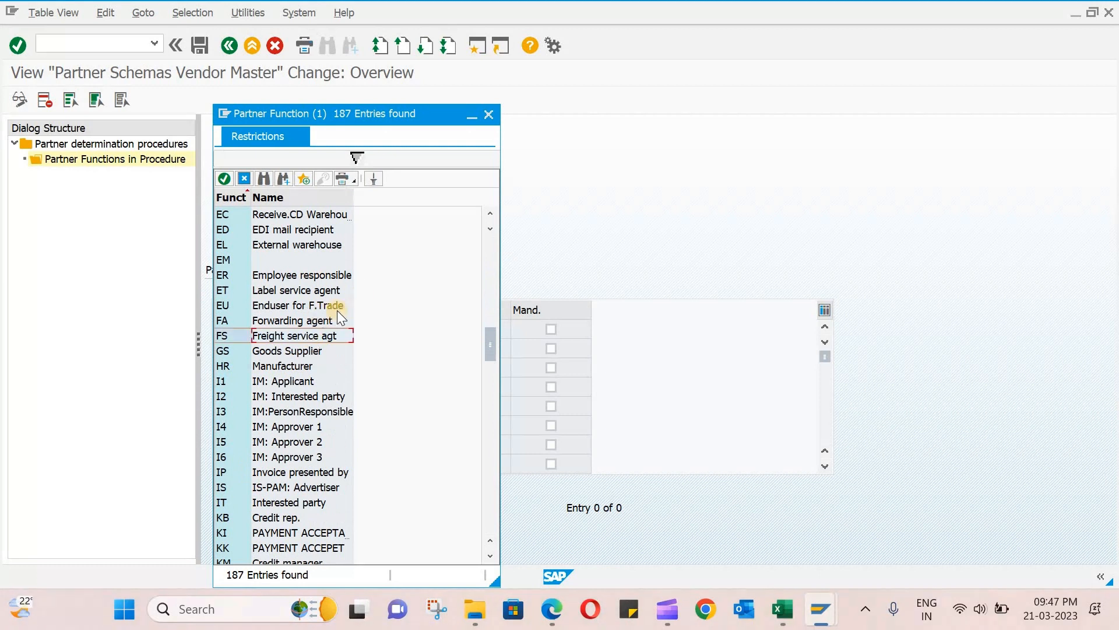
click(489, 115)
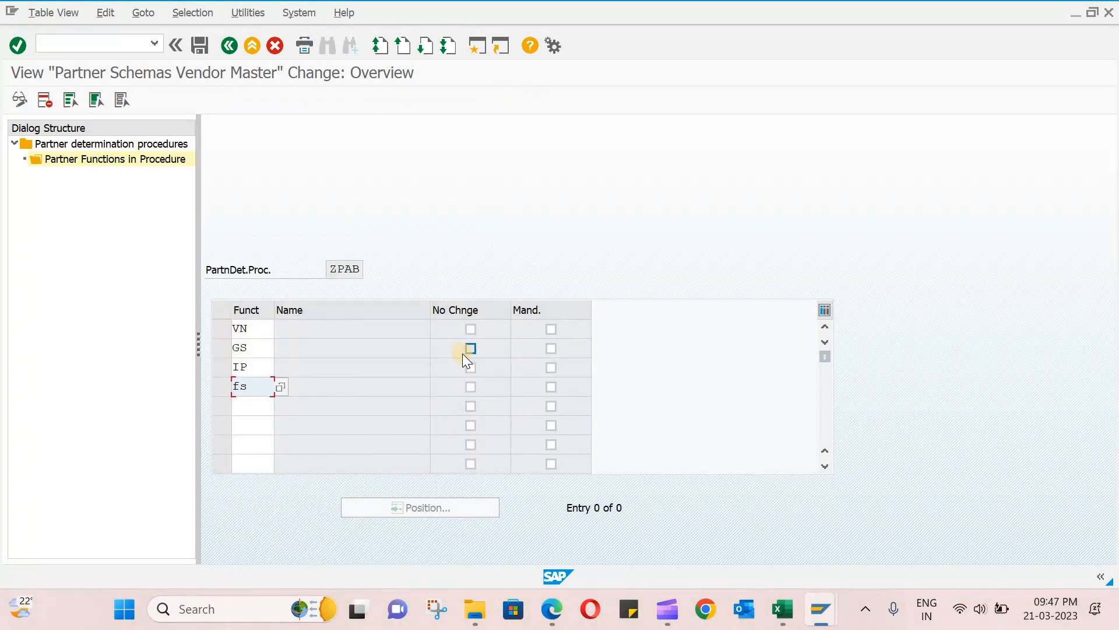
- Confirm the VN, GS, IP and FS entries in schema ZPAB and check the name of each function
key(Return)
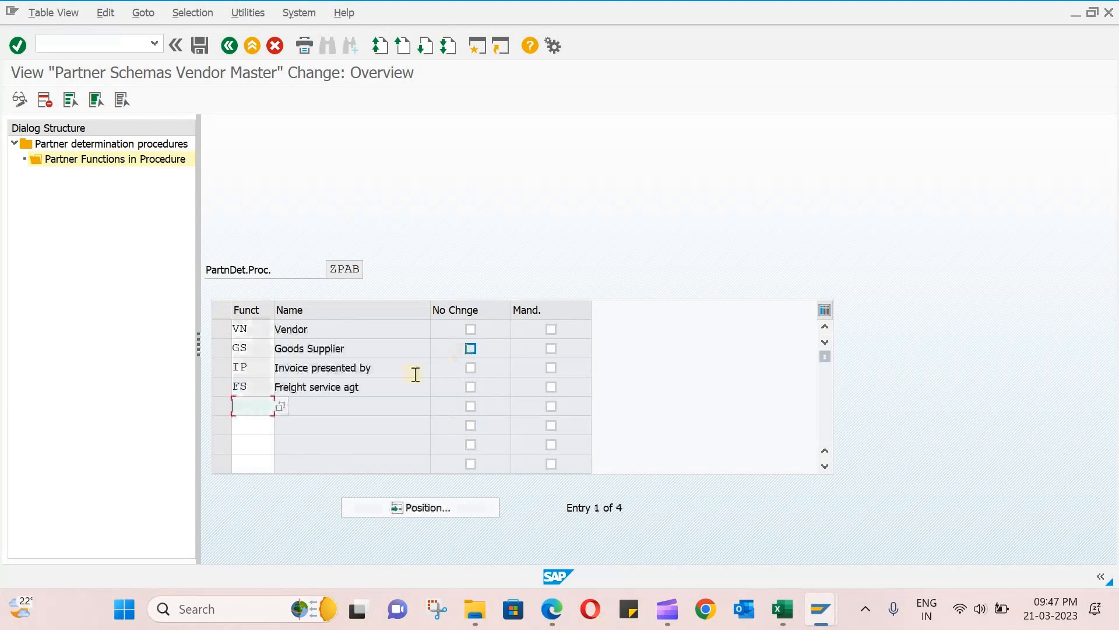
drag(275, 387, 350, 384)
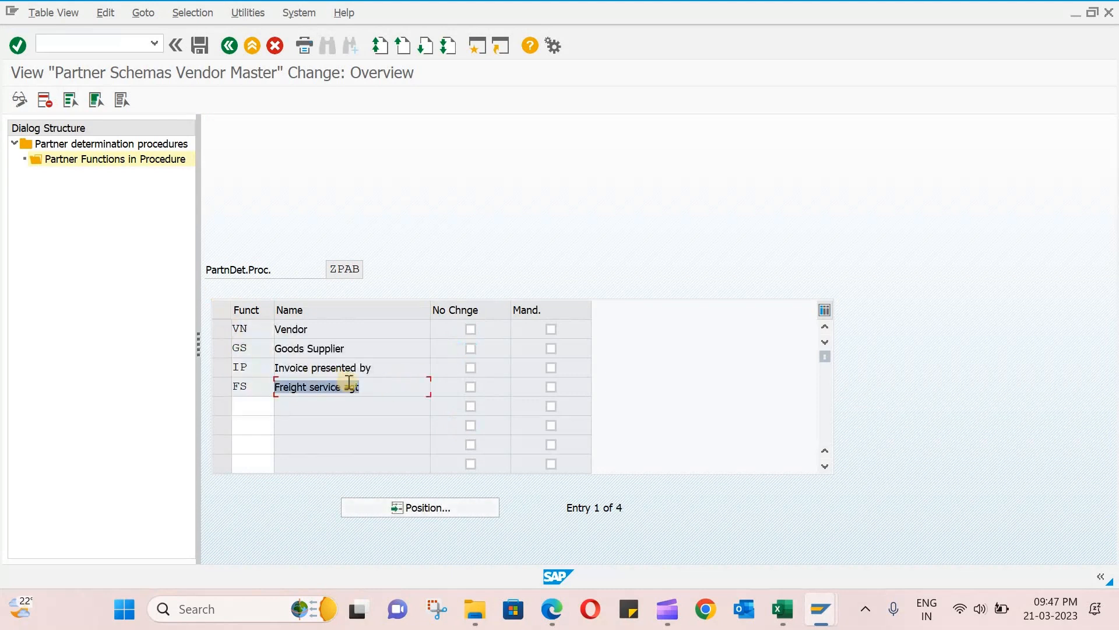
click(332, 328)
click(362, 348)
click(362, 366)
click(370, 392)
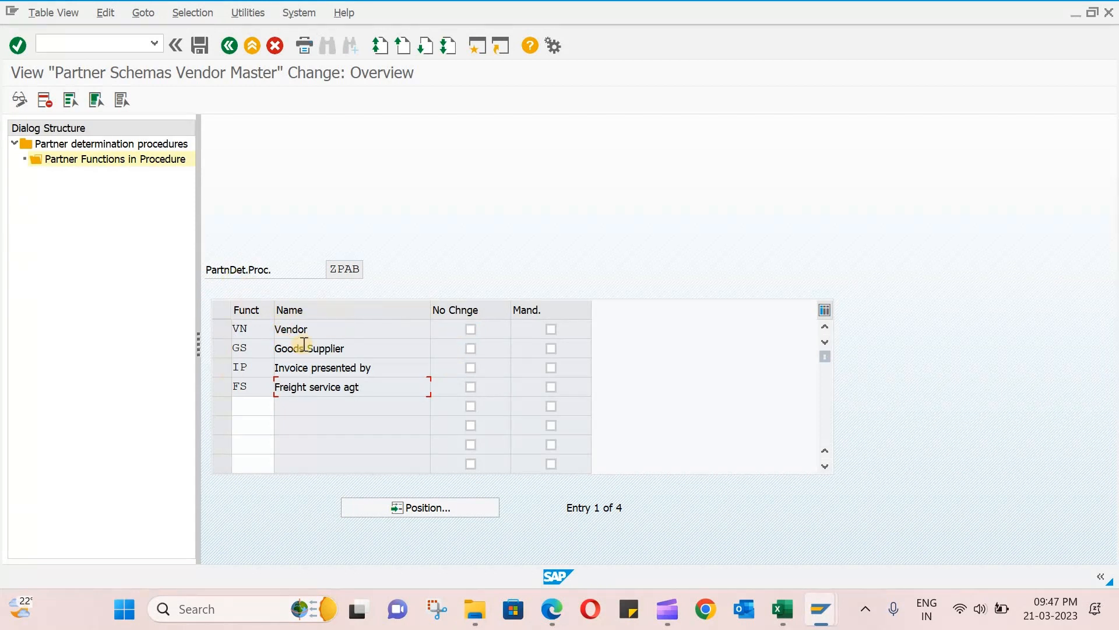
- Mark all four partner functions of schema ZPAB as No Change and Mandatory, and save the schema
click(471, 329)
click(471, 348)
click(470, 367)
click(470, 386)
click(550, 329)
click(551, 347)
click(549, 367)
click(551, 387)
click(199, 50)
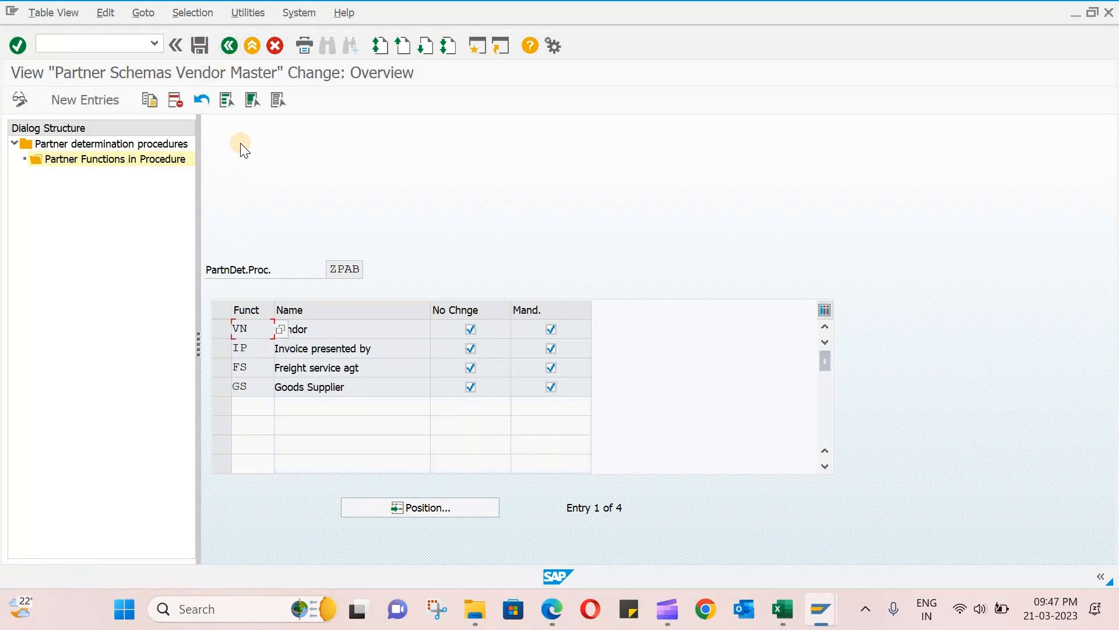
- Return to the implementation guide and open Assign Partner Schemas to Account Groups
click(229, 50)
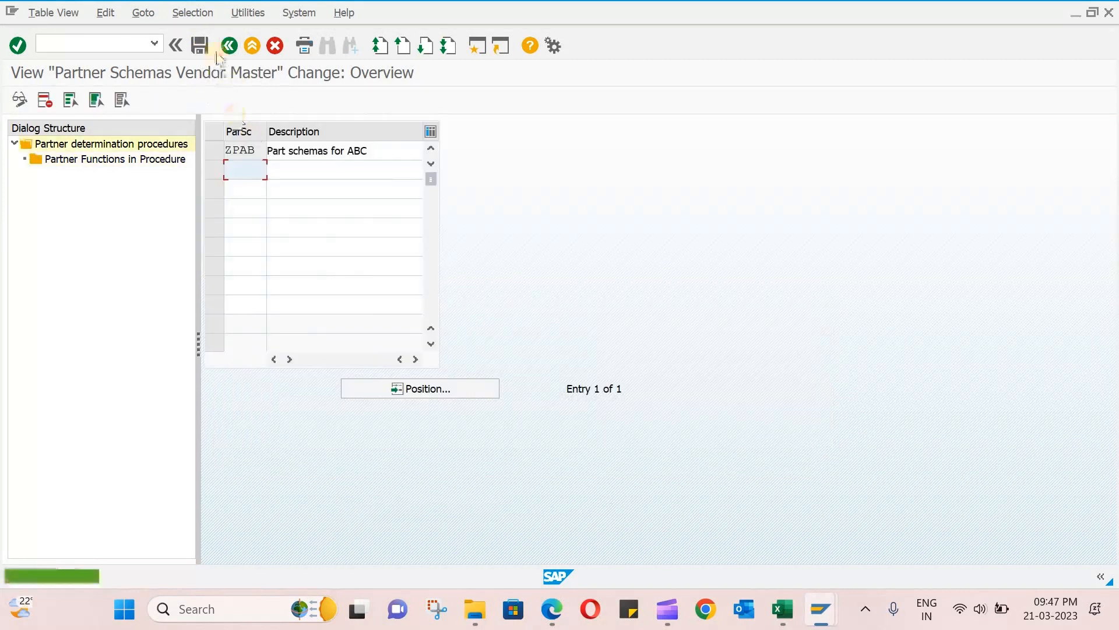
click(228, 46)
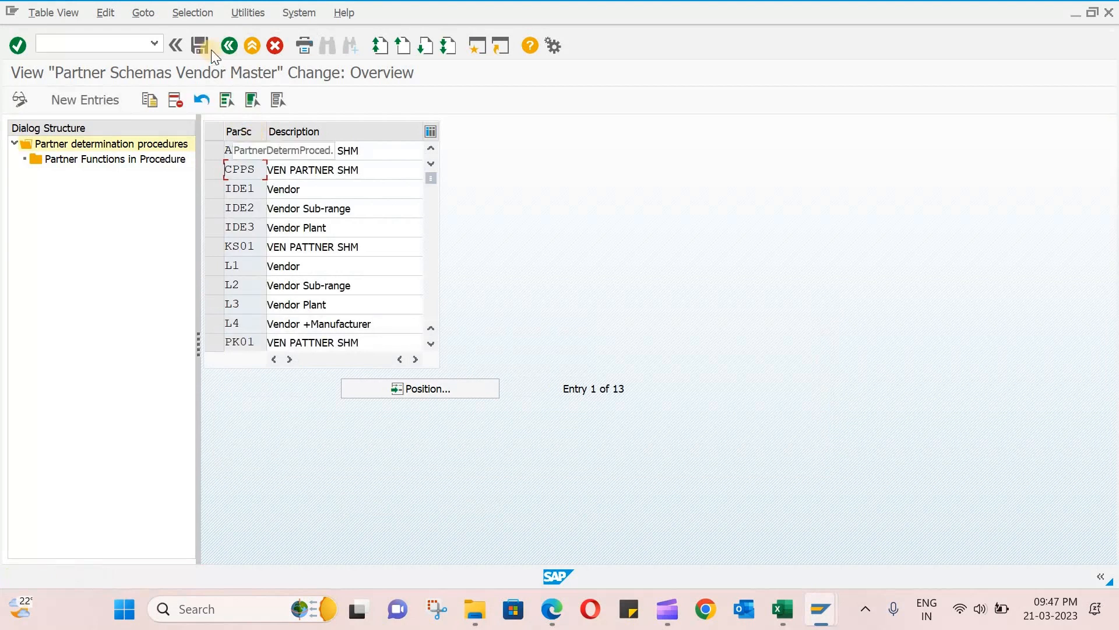
click(228, 46)
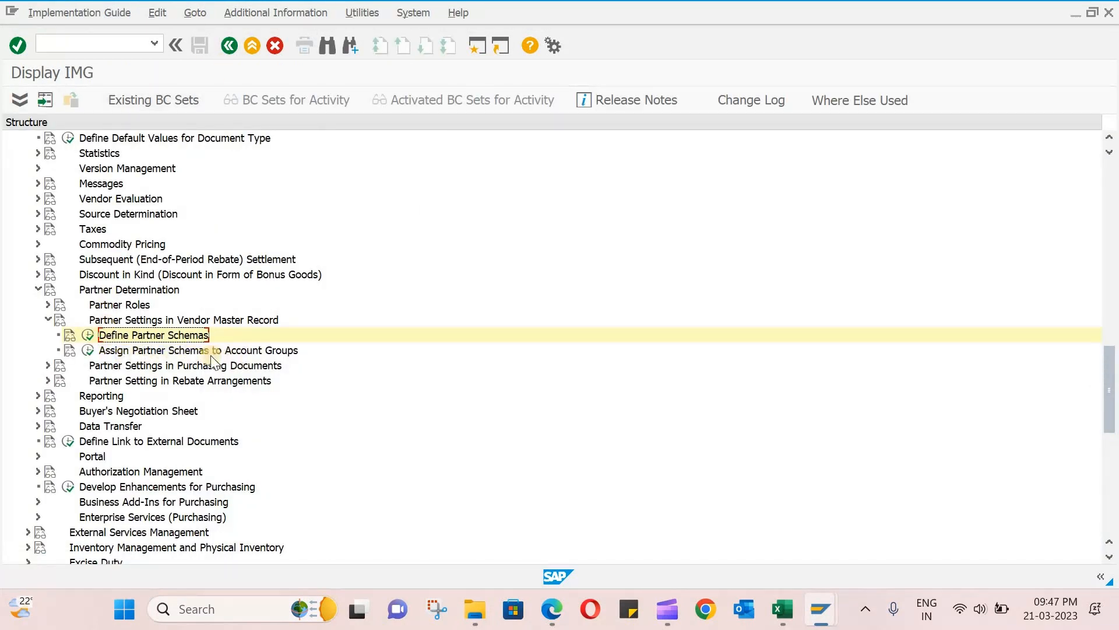
click(87, 351)
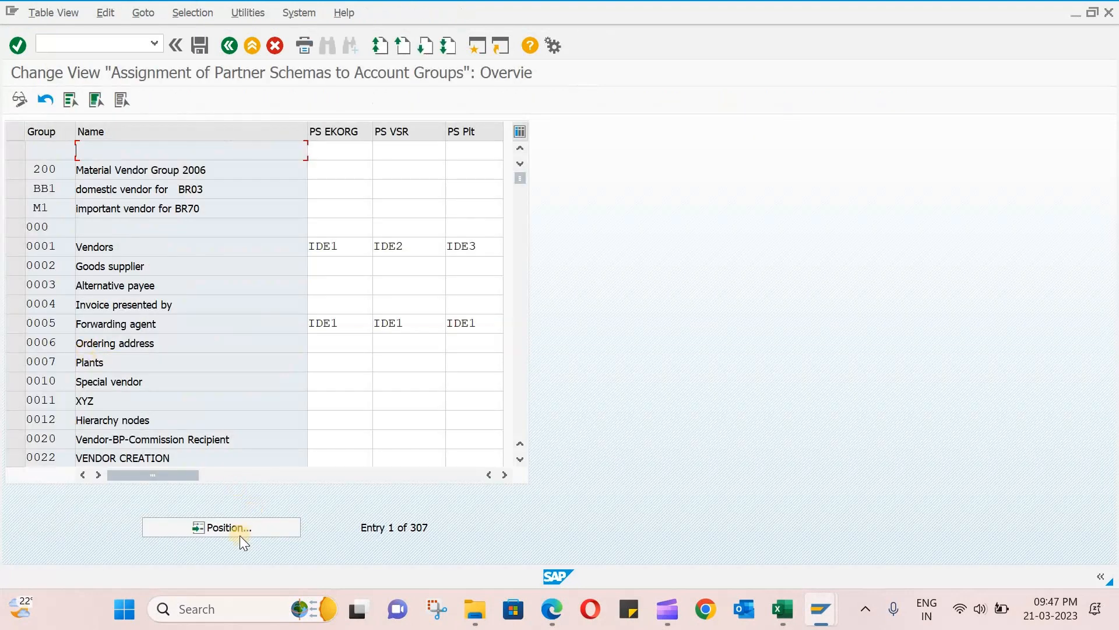
- Find account group ZALV and assign schema ZPAB to it for PS EKORG, PS VSR and PS Plt
click(240, 536)
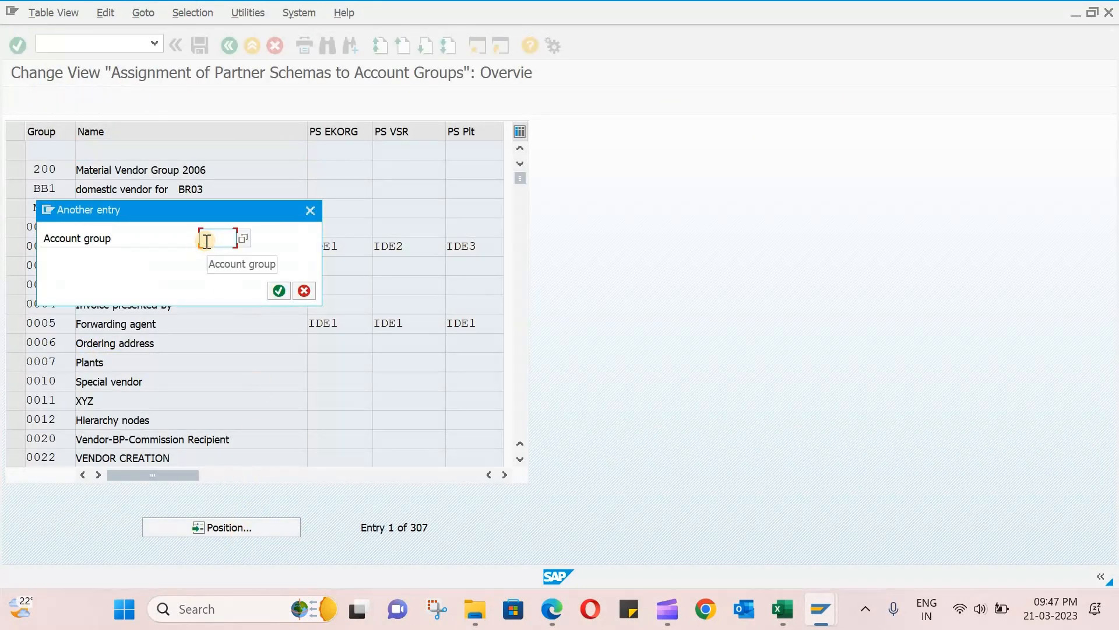
text(Z)
click(221, 258)
key(Return)
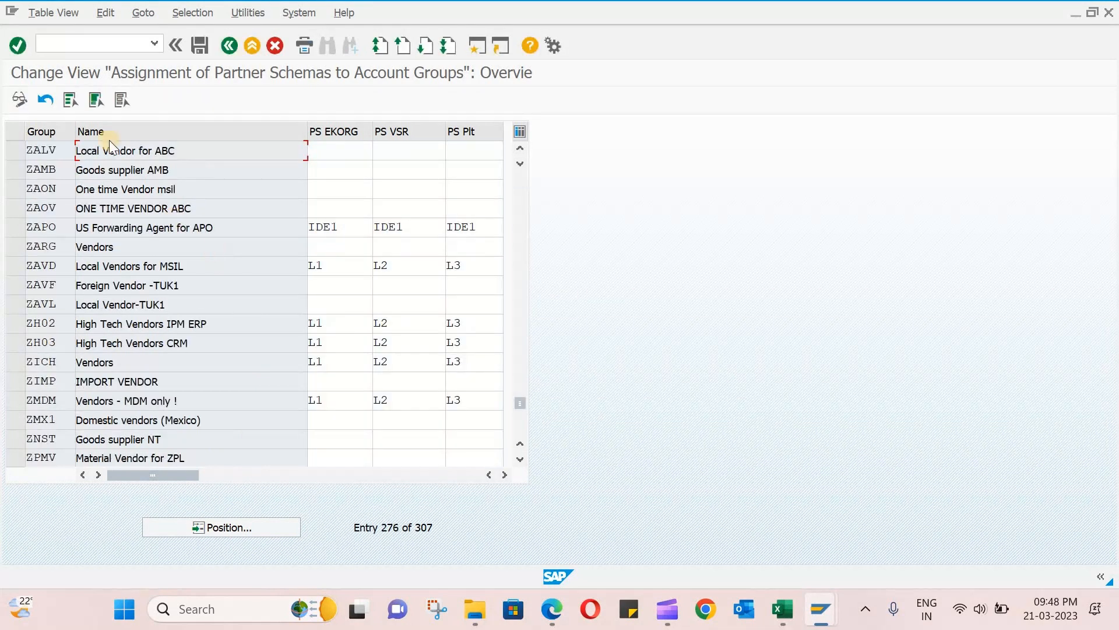
click(365, 151)
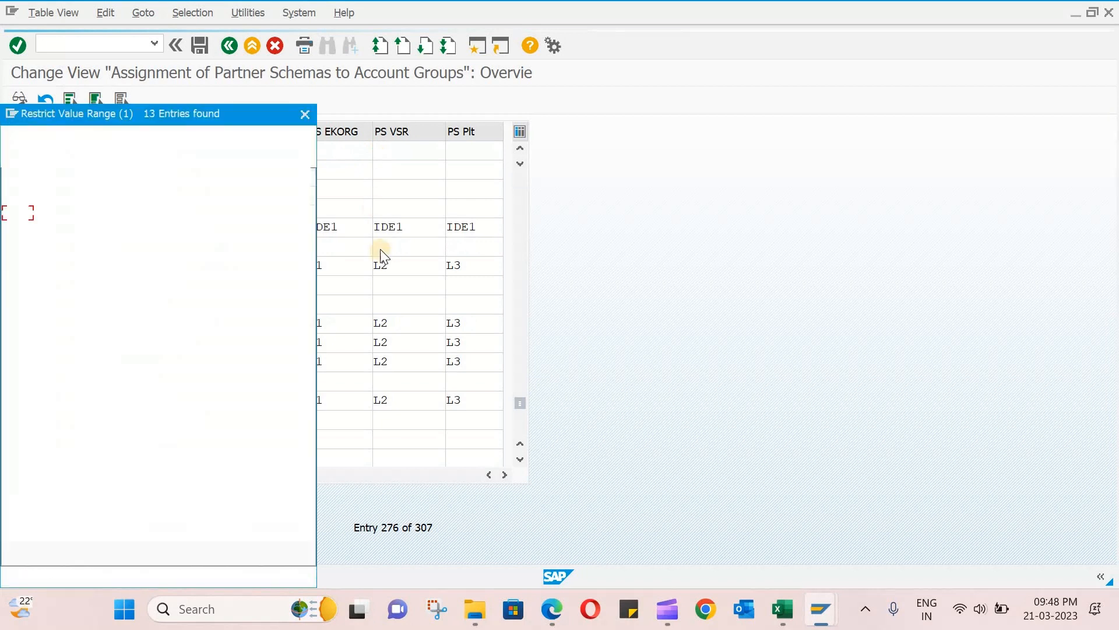
double_click(17, 396)
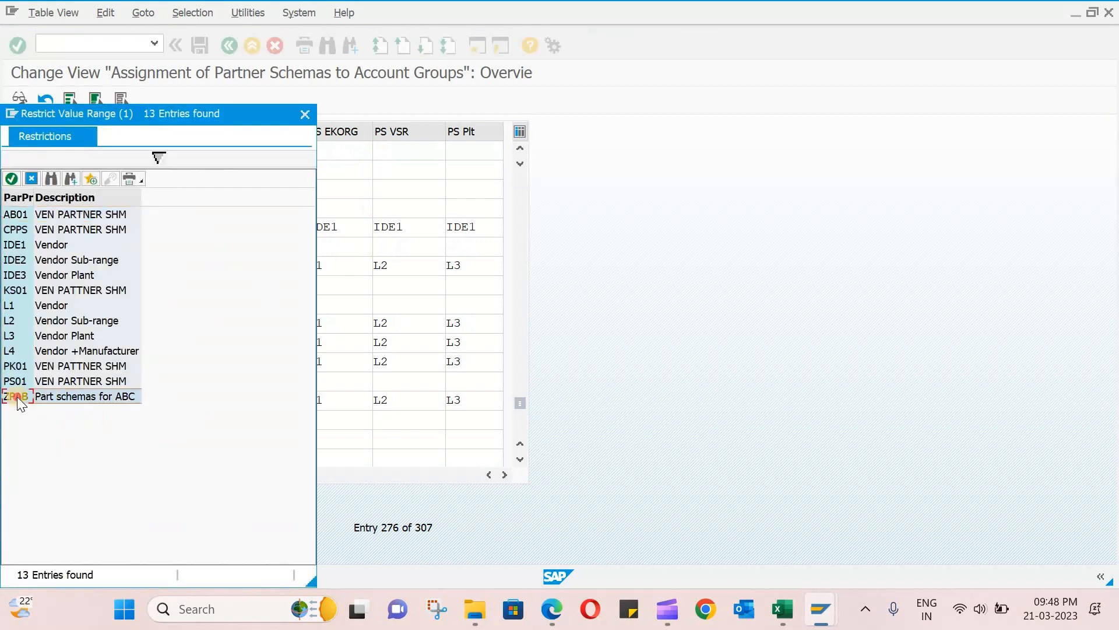
key(ctrl+c)
click(409, 153)
key(ctrl+v)
click(476, 155)
key(ctrl+v)
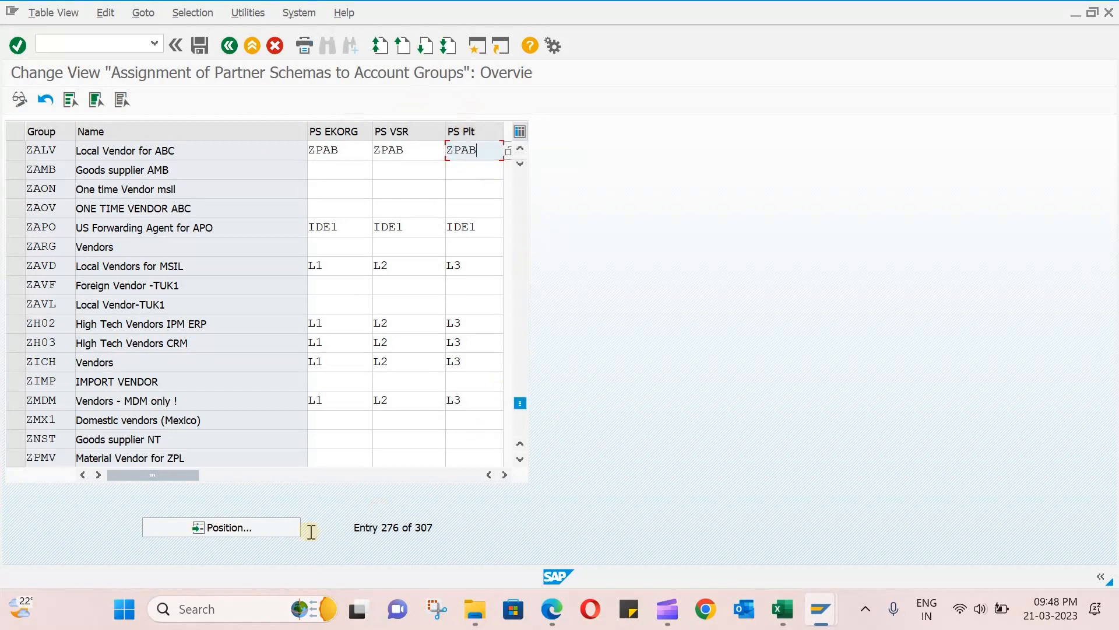
- Find account group ZAFV and assign schema ZPAB to it for PS EKORG, PS VSR and PS Plt
click(265, 527)
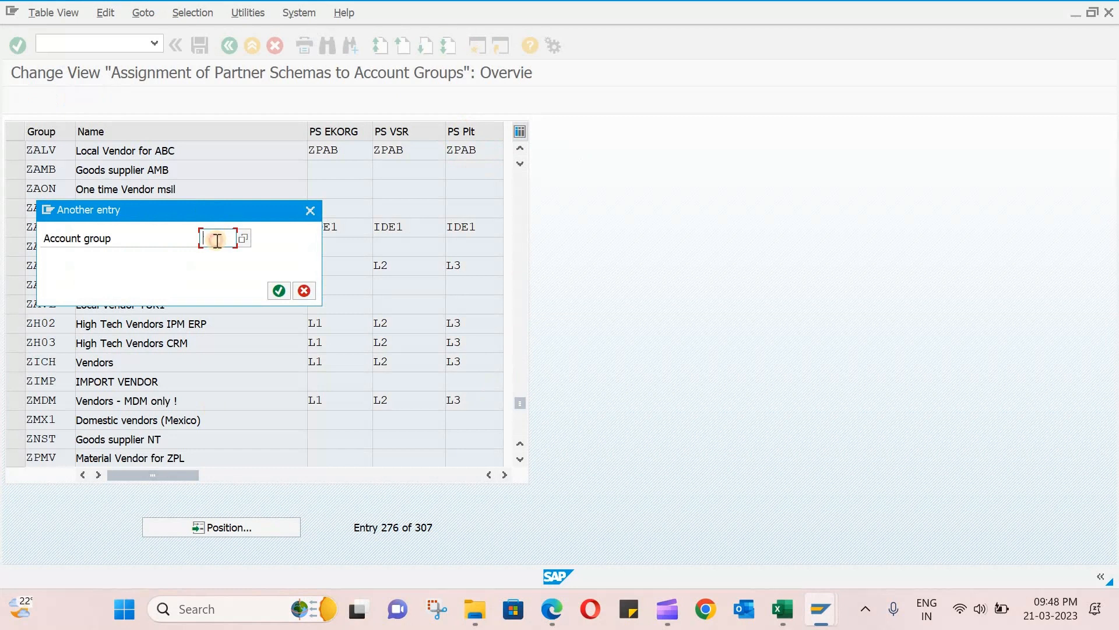
text(Z)
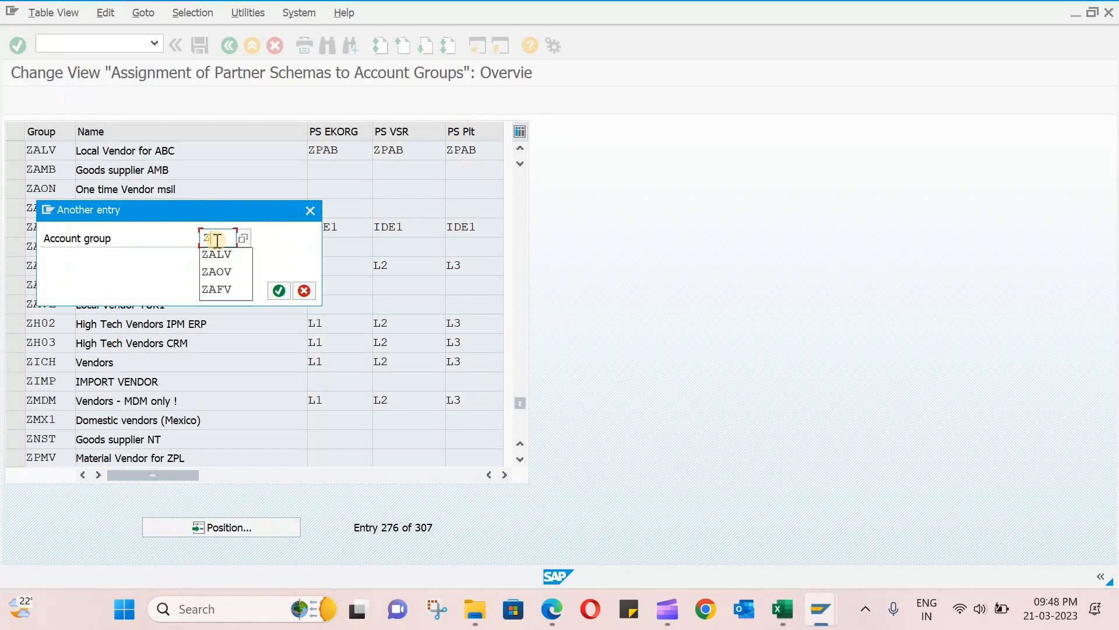
click(221, 289)
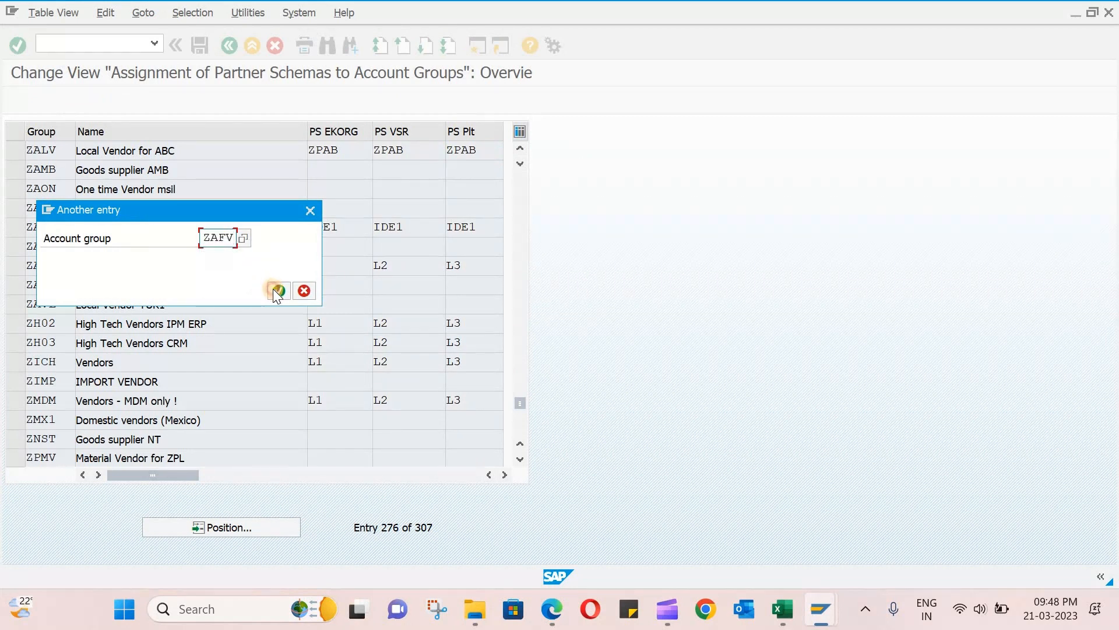
click(278, 290)
click(325, 150)
text(ZPAB)
key(Tab)
text(ZPAB)
key(Tab)
text(ZPAB)
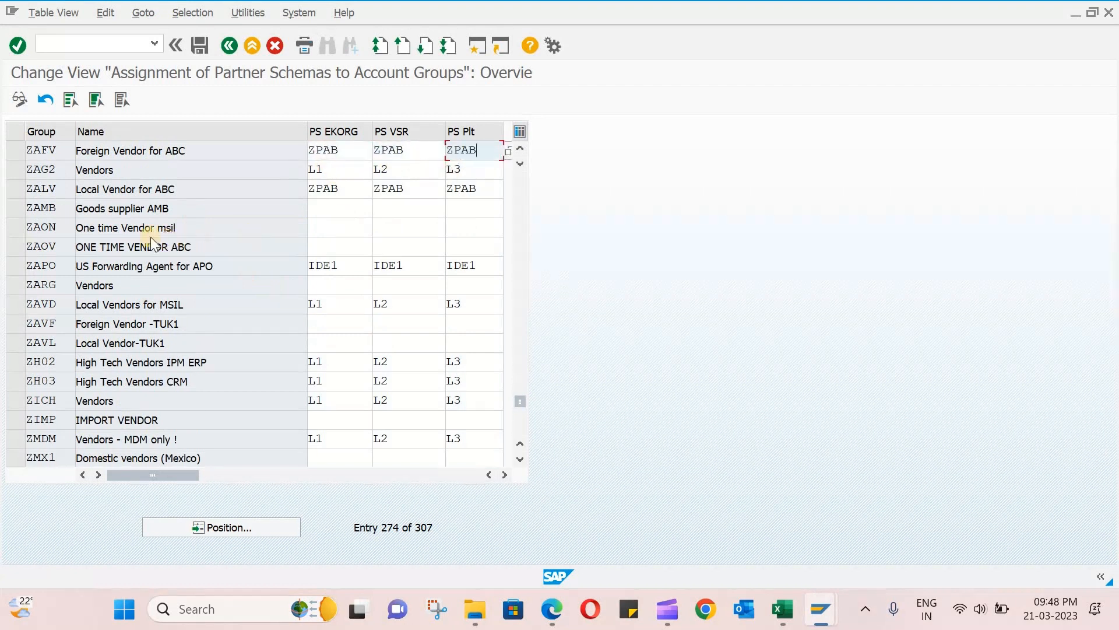
- Assign schema ZPAB to account group ZAOV at all three levels and save the assignments under the proposed customizing request
click(327, 246)
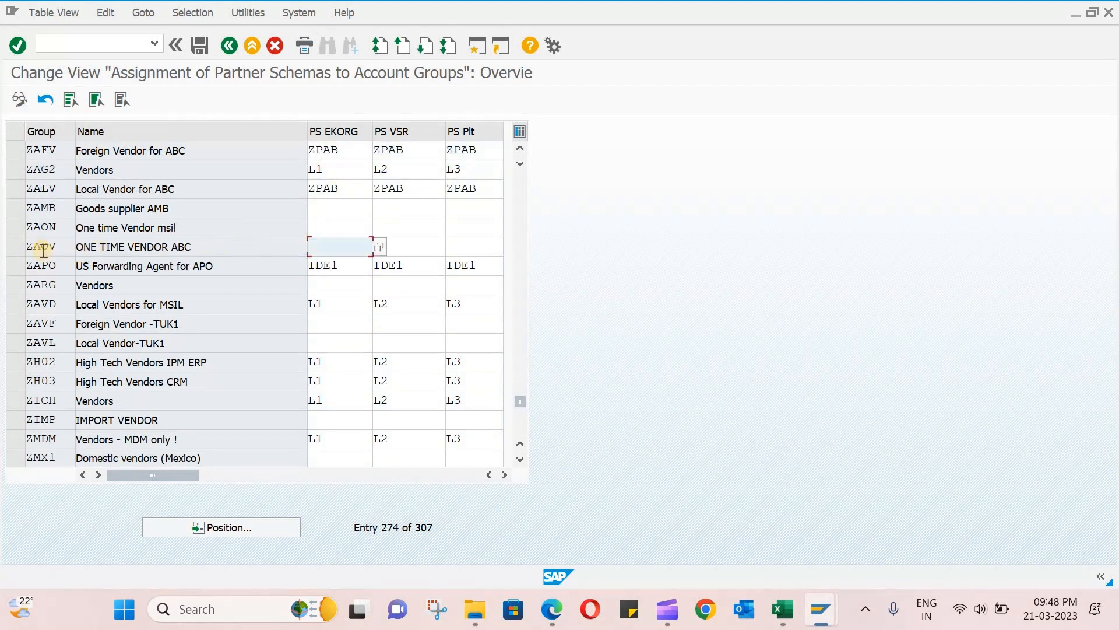
text(ZPAB)
key(Tab)
text(ZPAB)
key(Tab)
text(ZPAB)
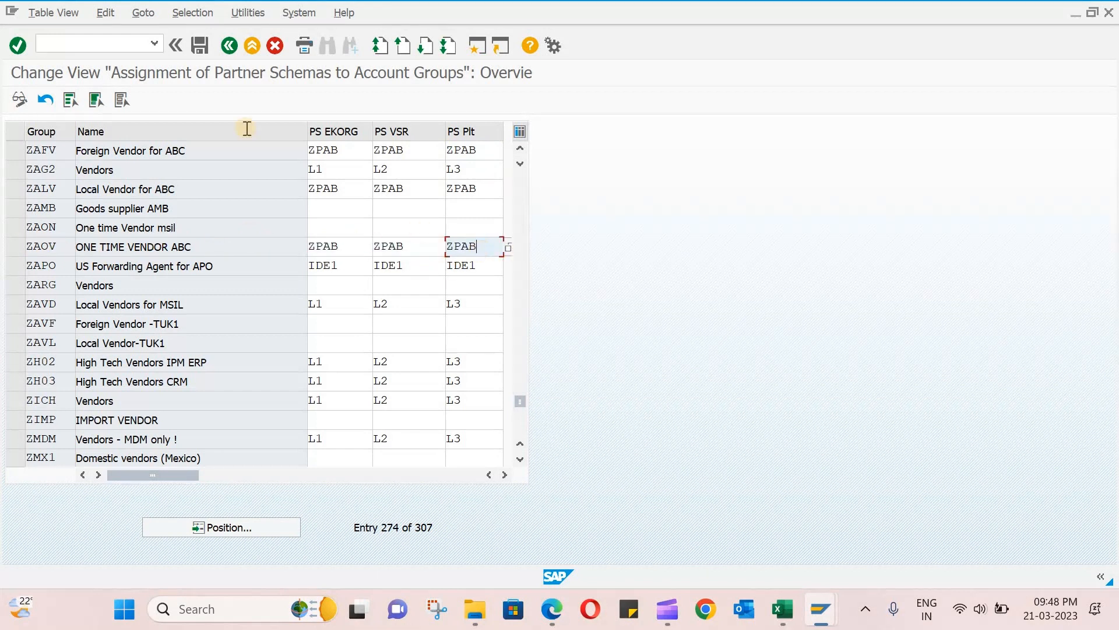
click(198, 50)
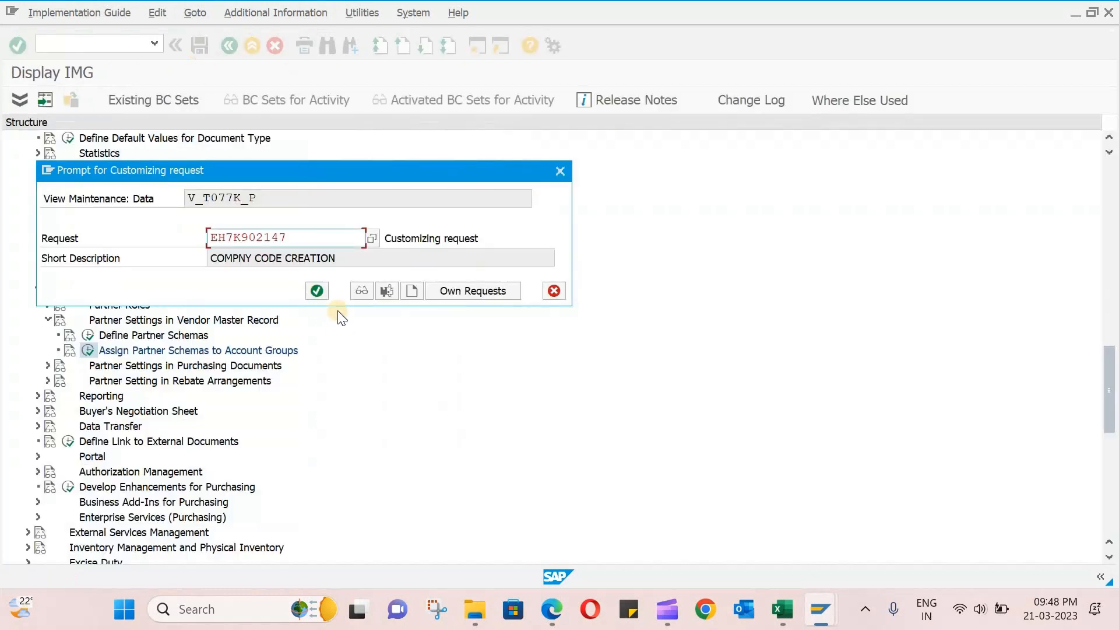
click(318, 290)
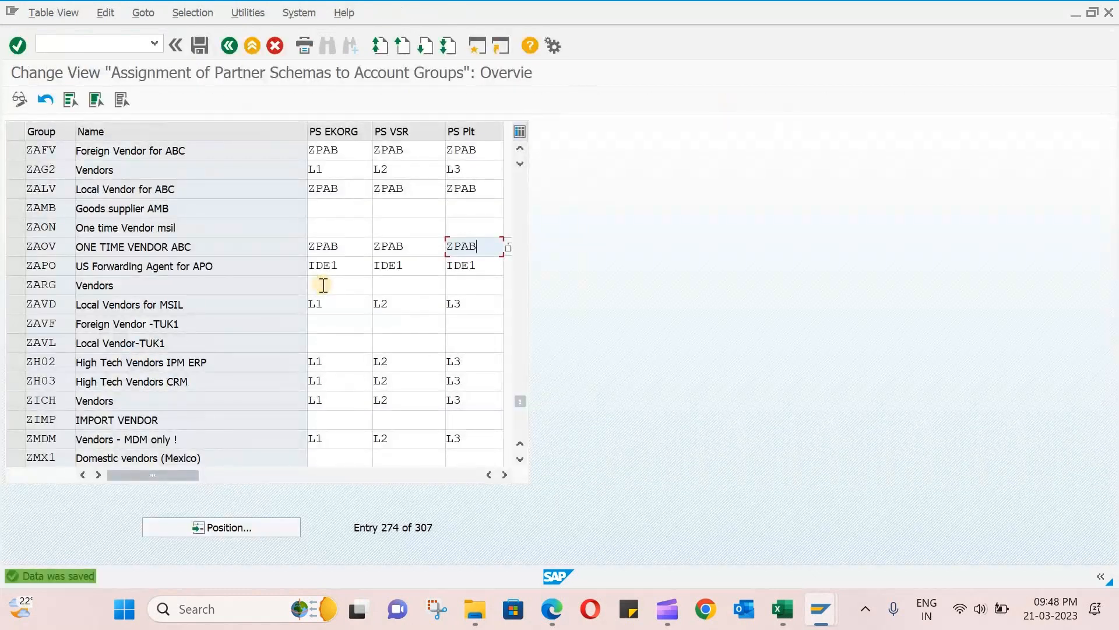